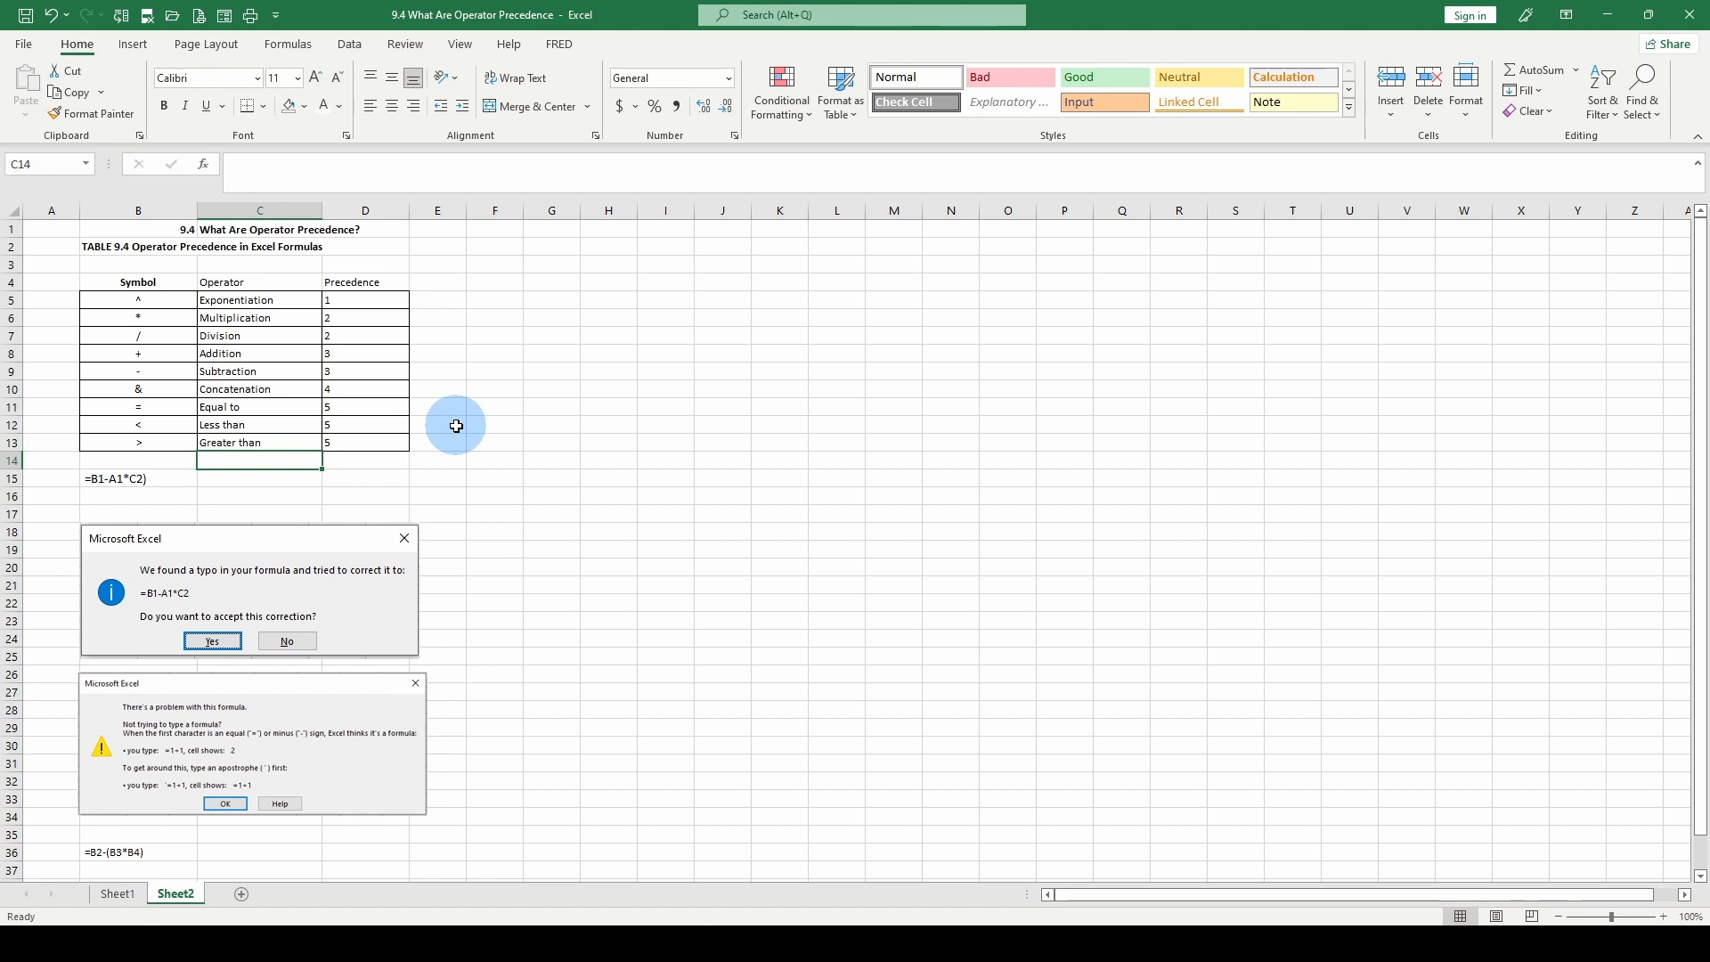
Enter the formula =3^2+1+2 in cell F6.
left_click(517, 322)
type("=")
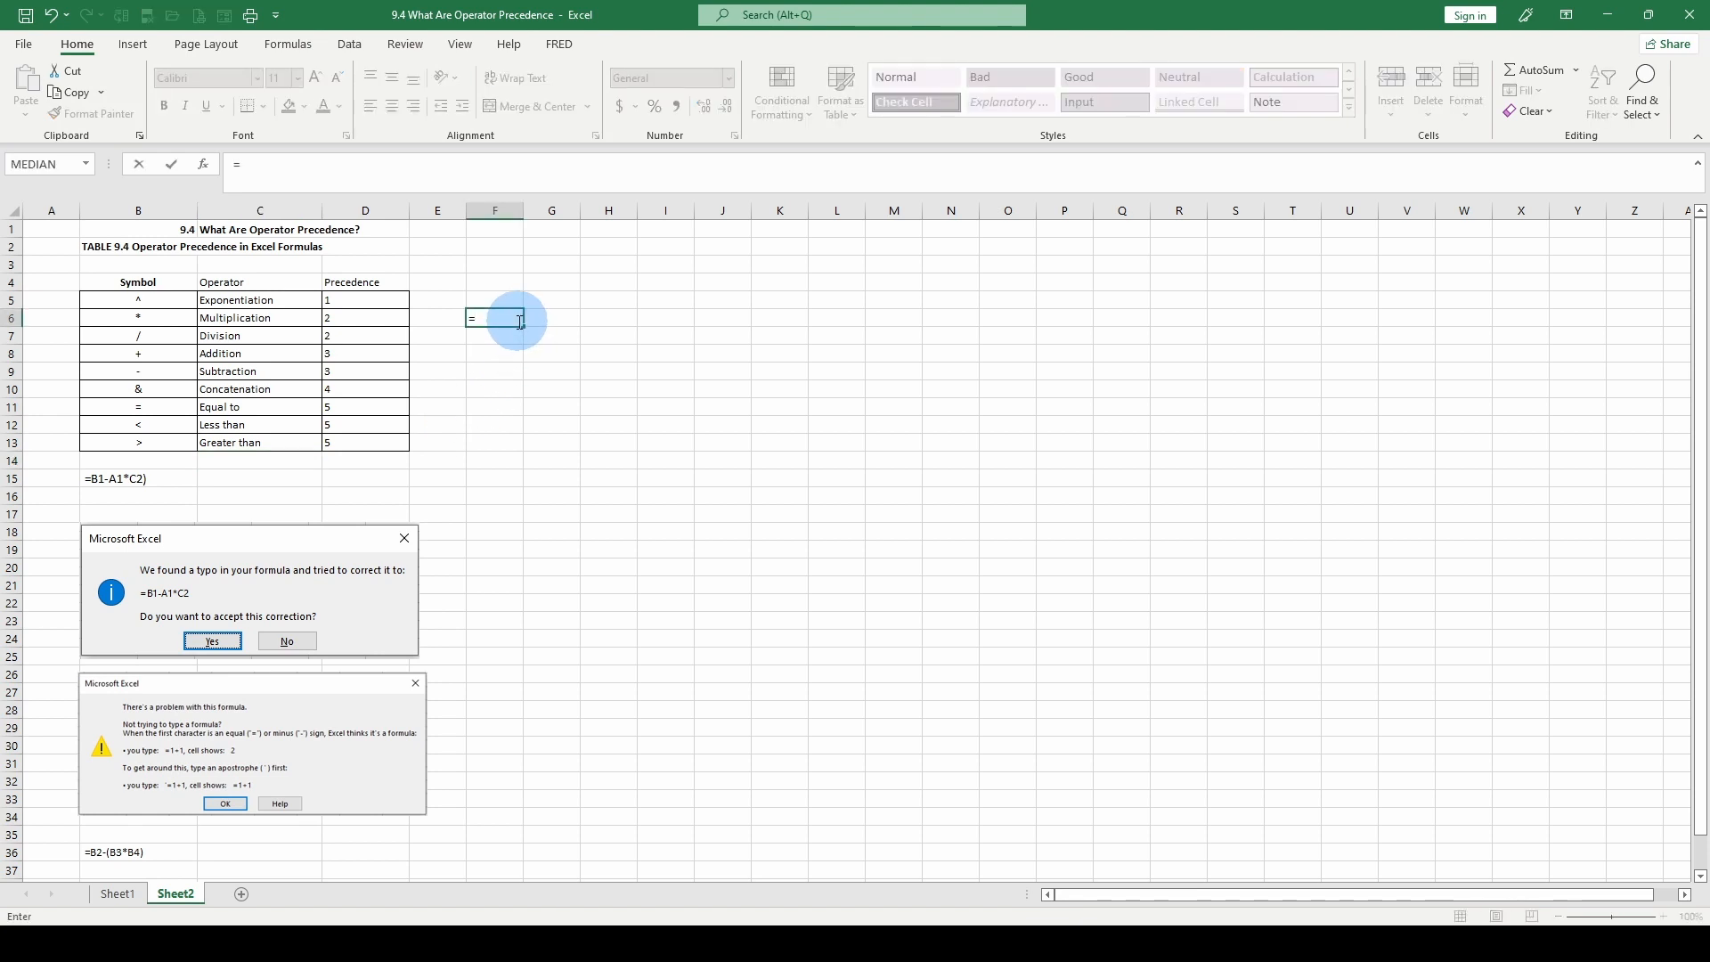
type("3^2+1+2")
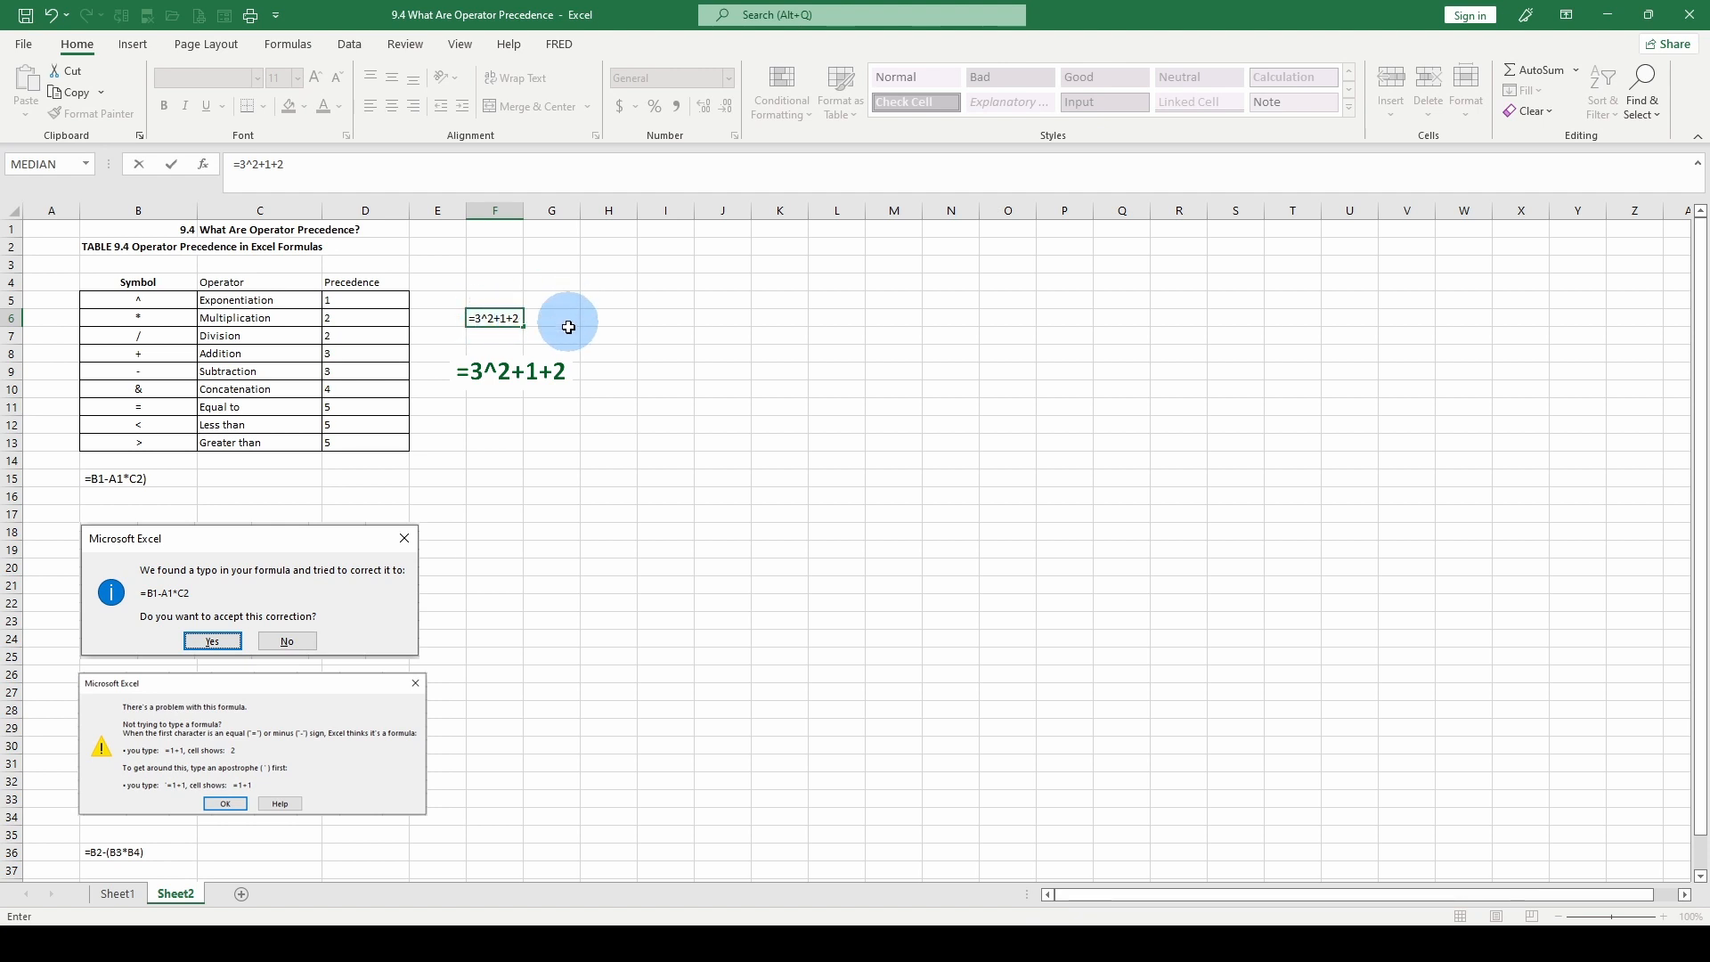
key("ctrl+Return")
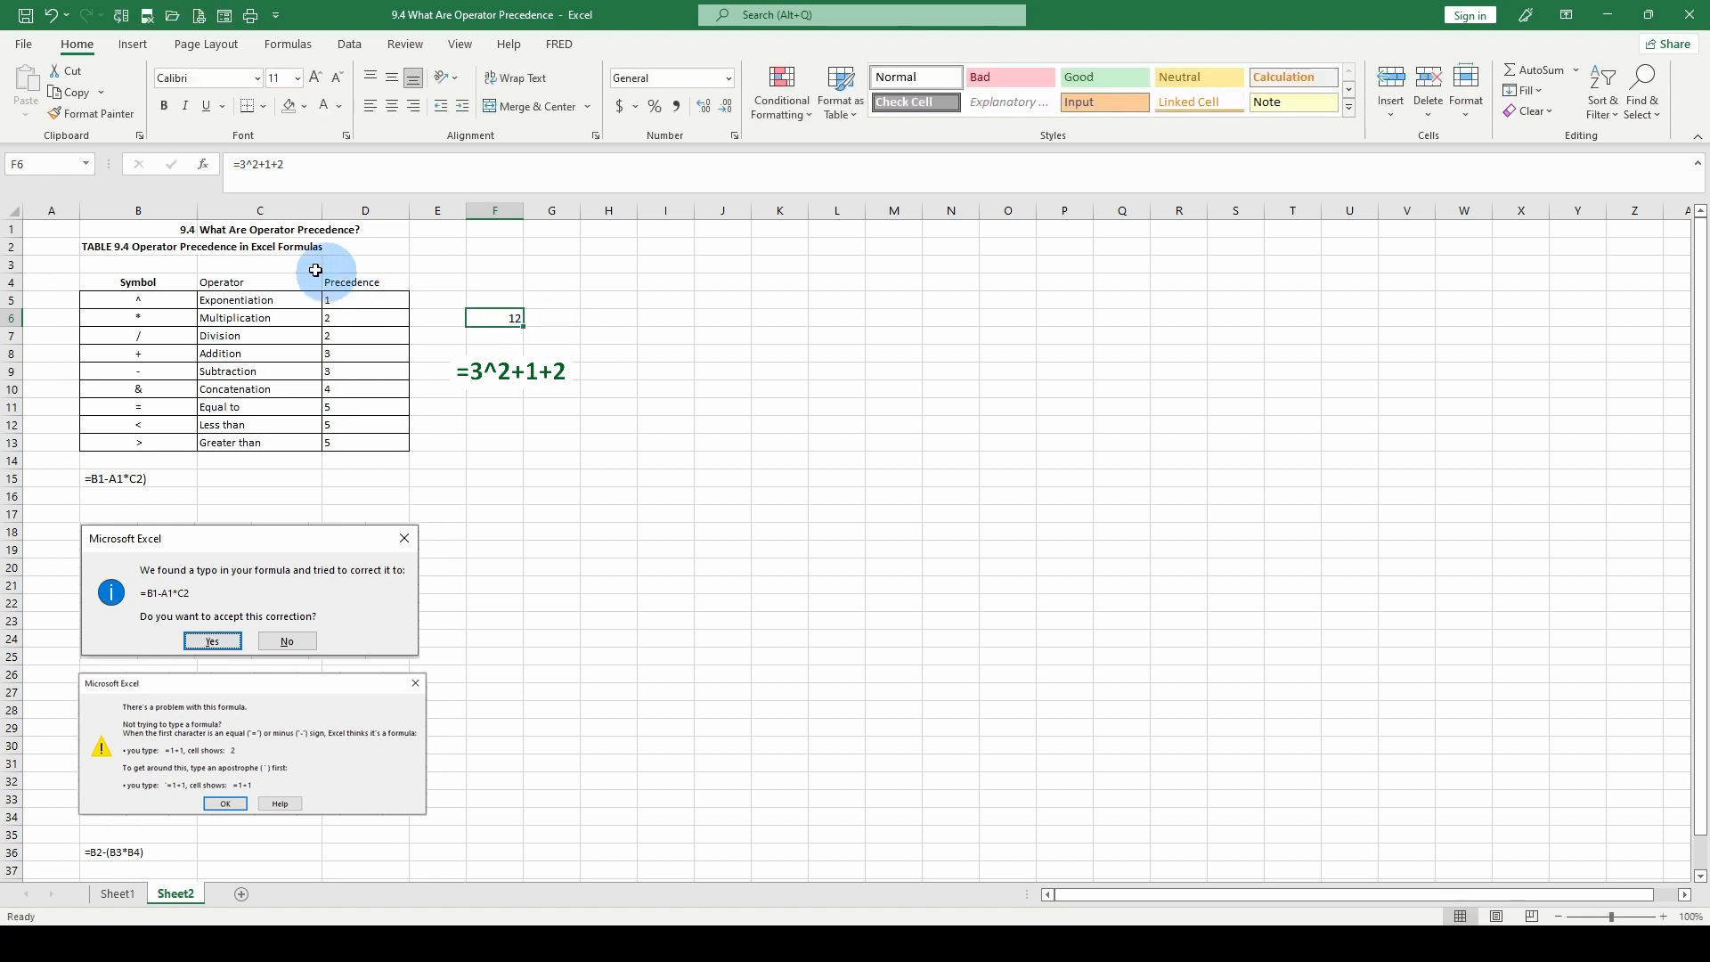
Change the last addition in F6 to multiplication, making the formula =3^2+1*2.
left_click(277, 165)
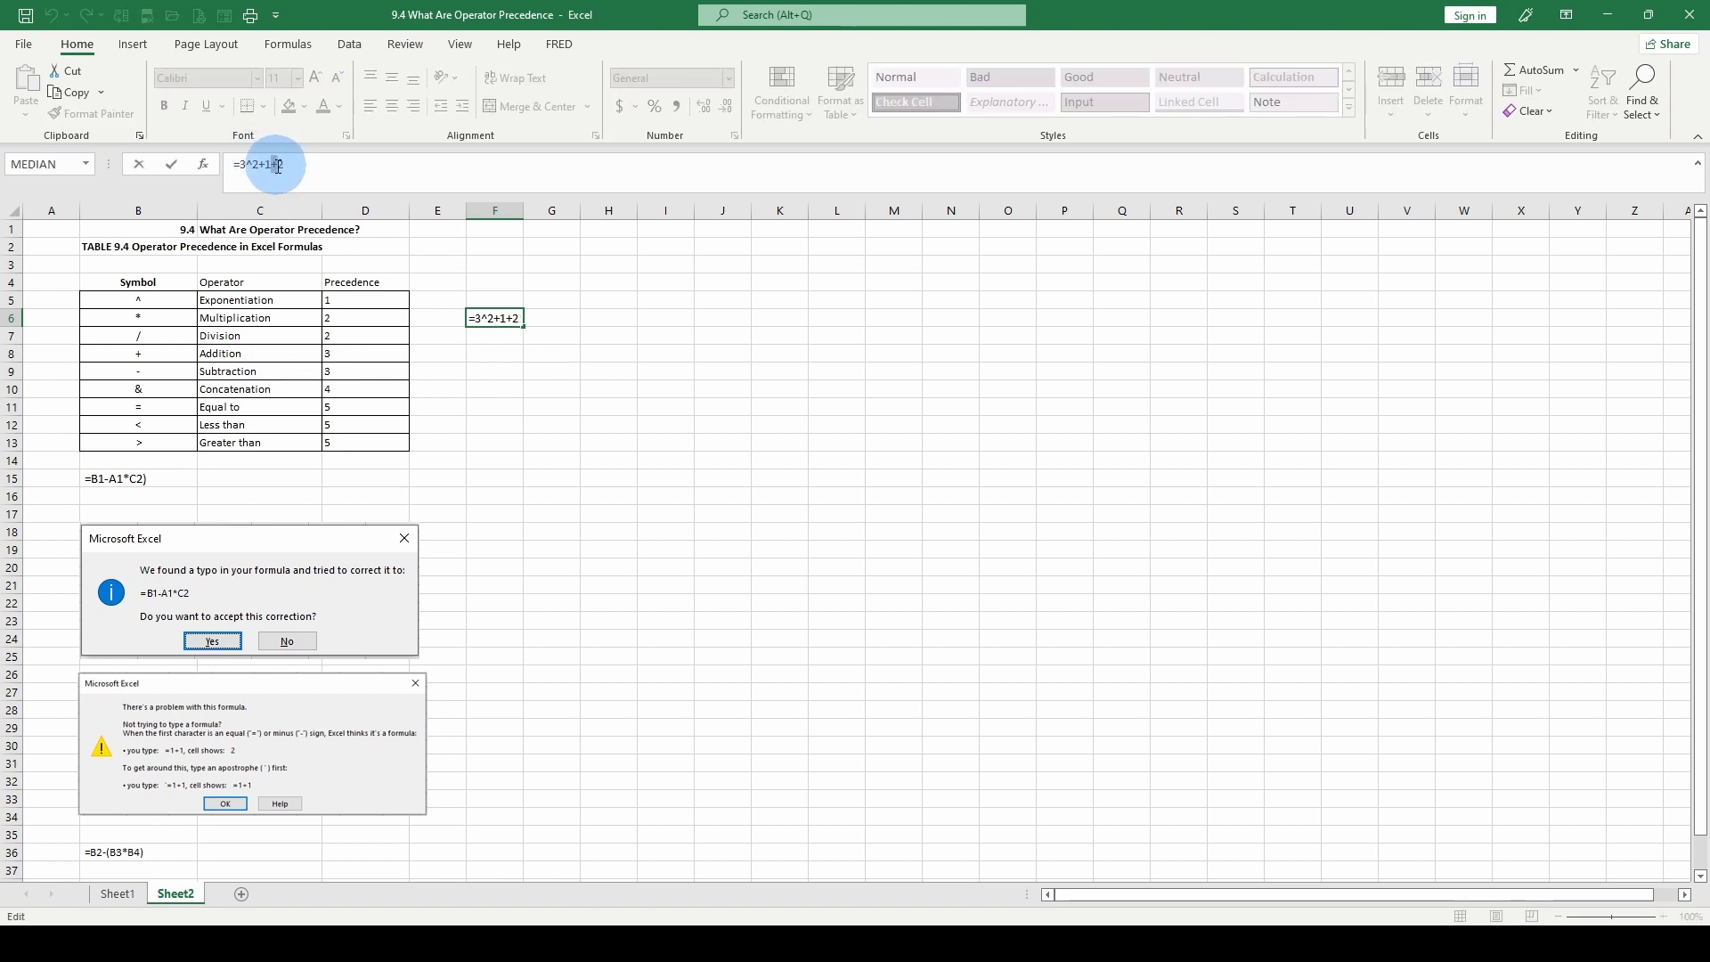
type("*")
key("ctrl+Return")
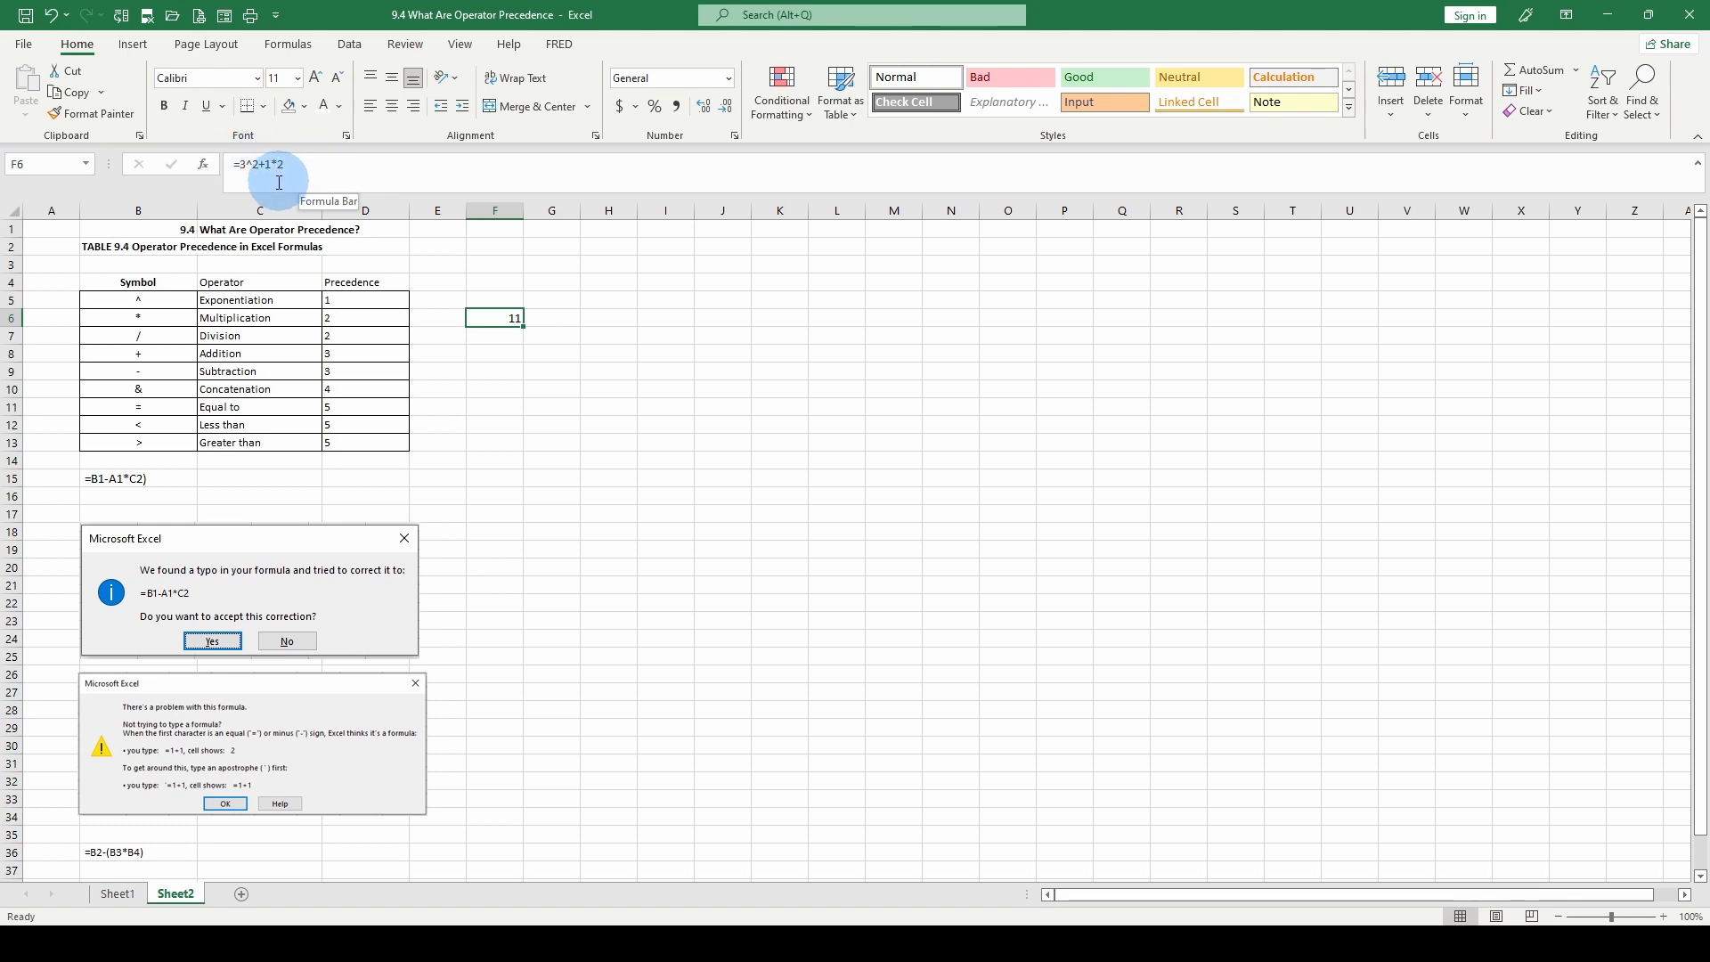
Add parentheses around the exponentiation and the multiplication in F6, making the formula =(3^2)+(1*2).
left_click(238, 163)
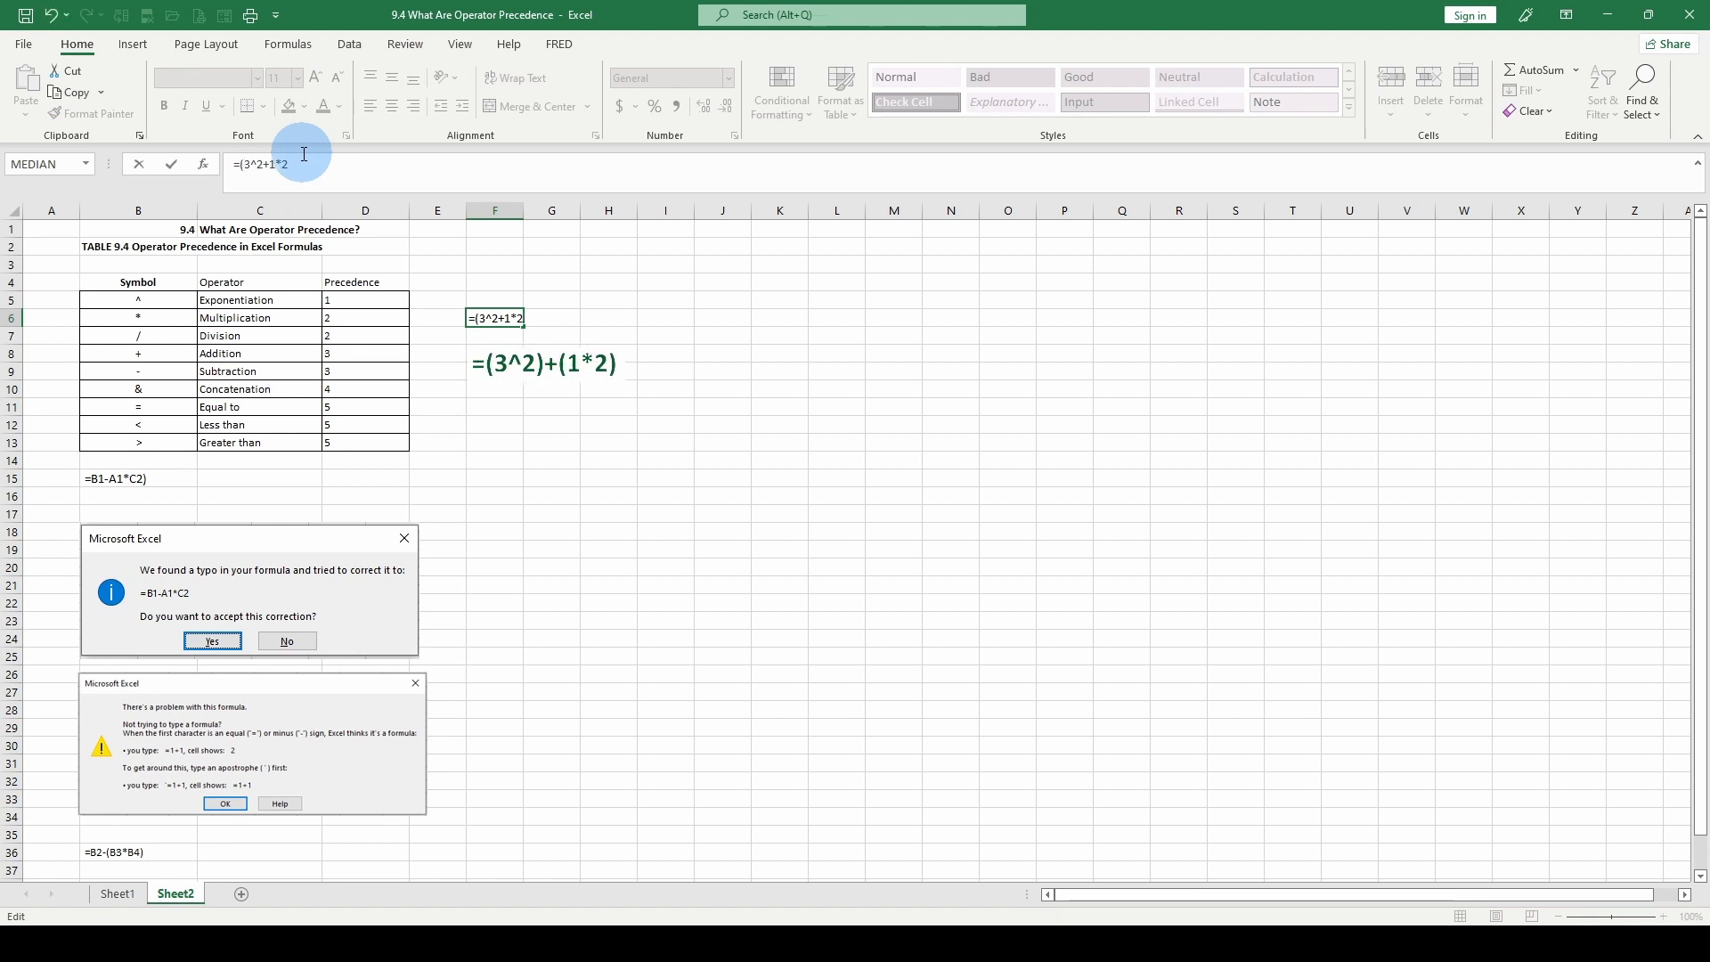
type("(")
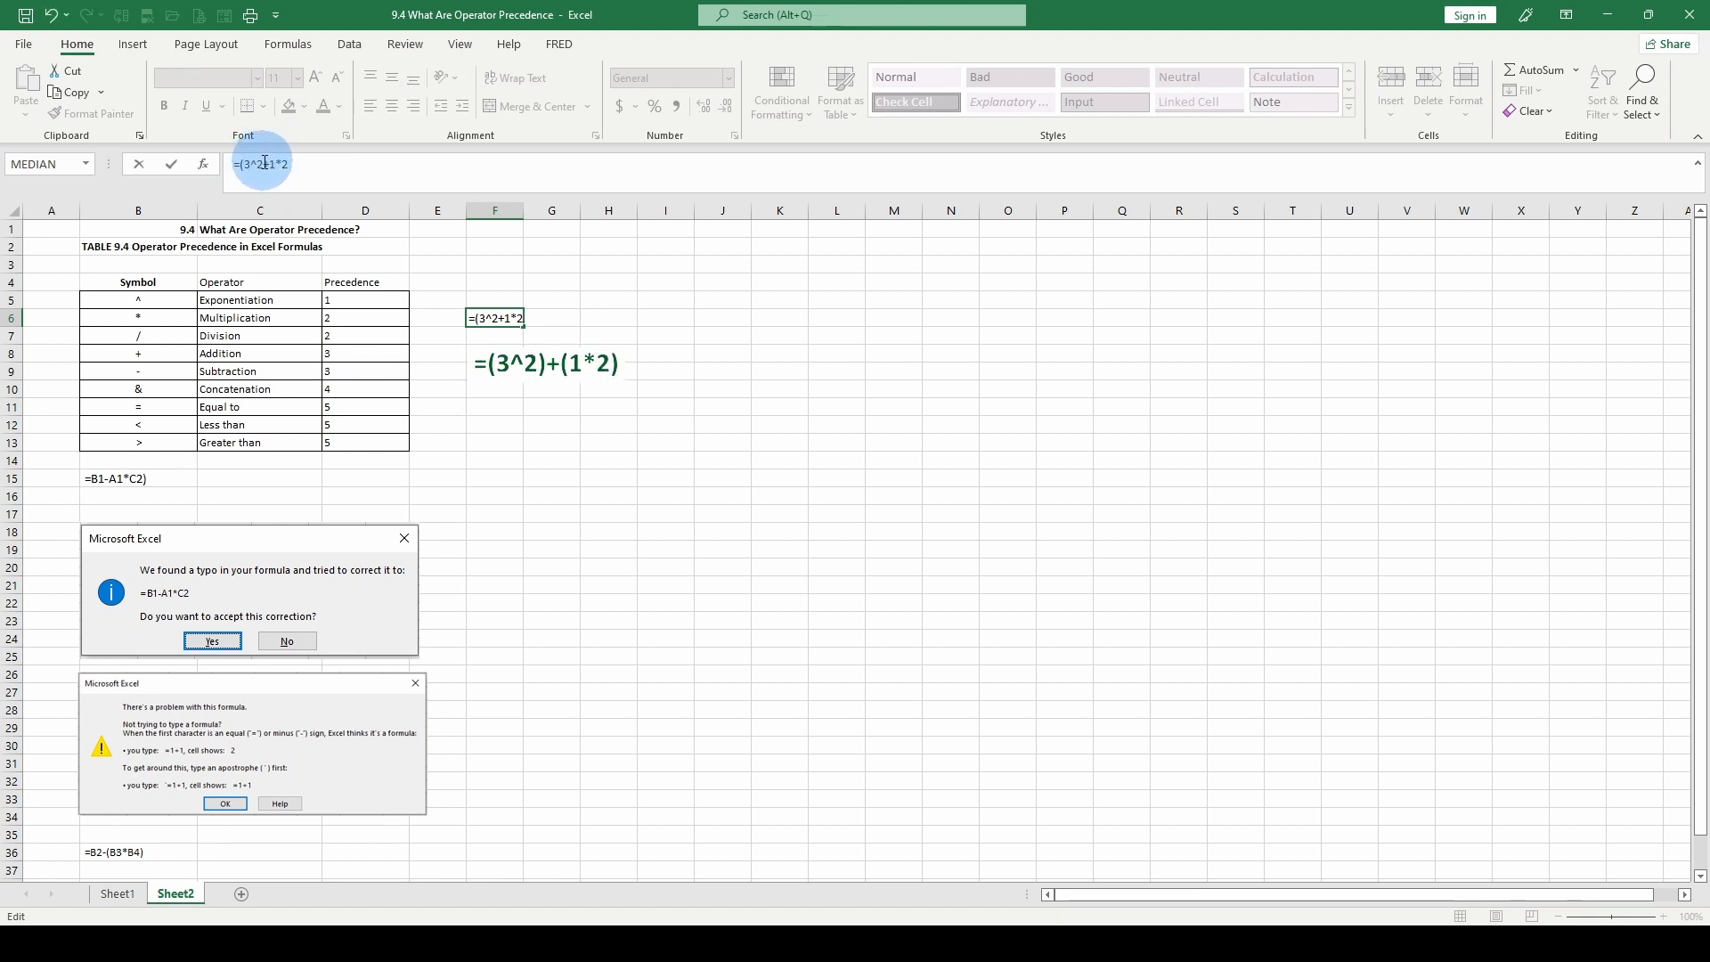
left_click(266, 163)
type(")")
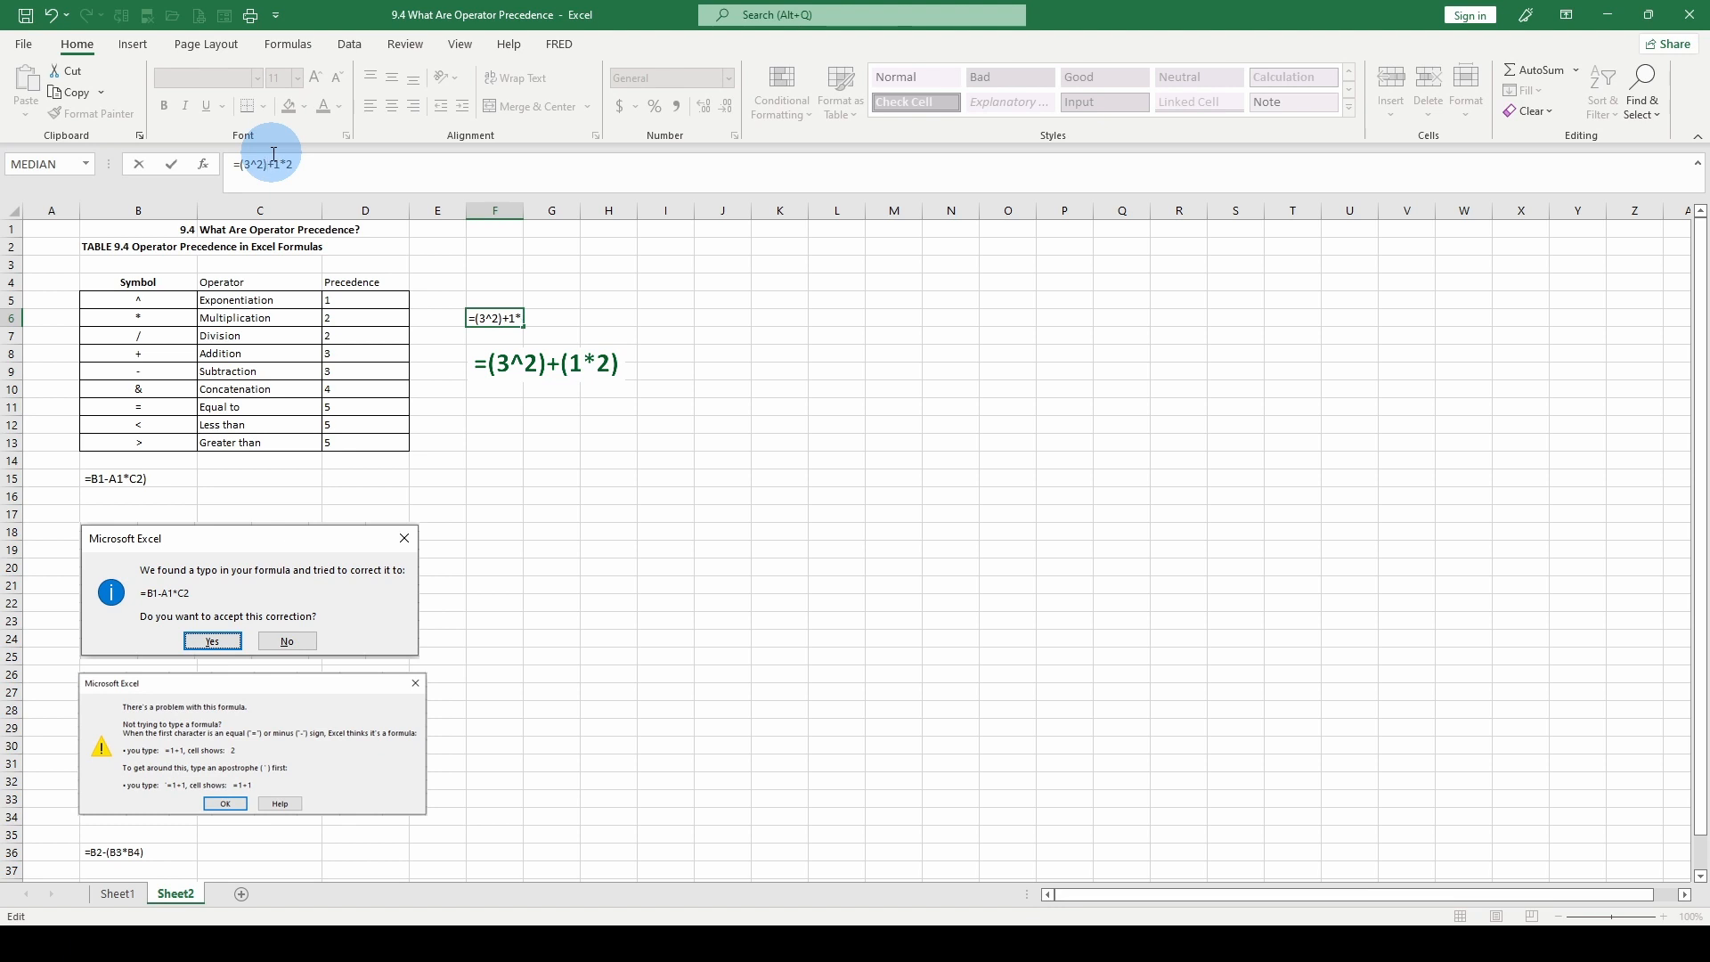
left_click(276, 161)
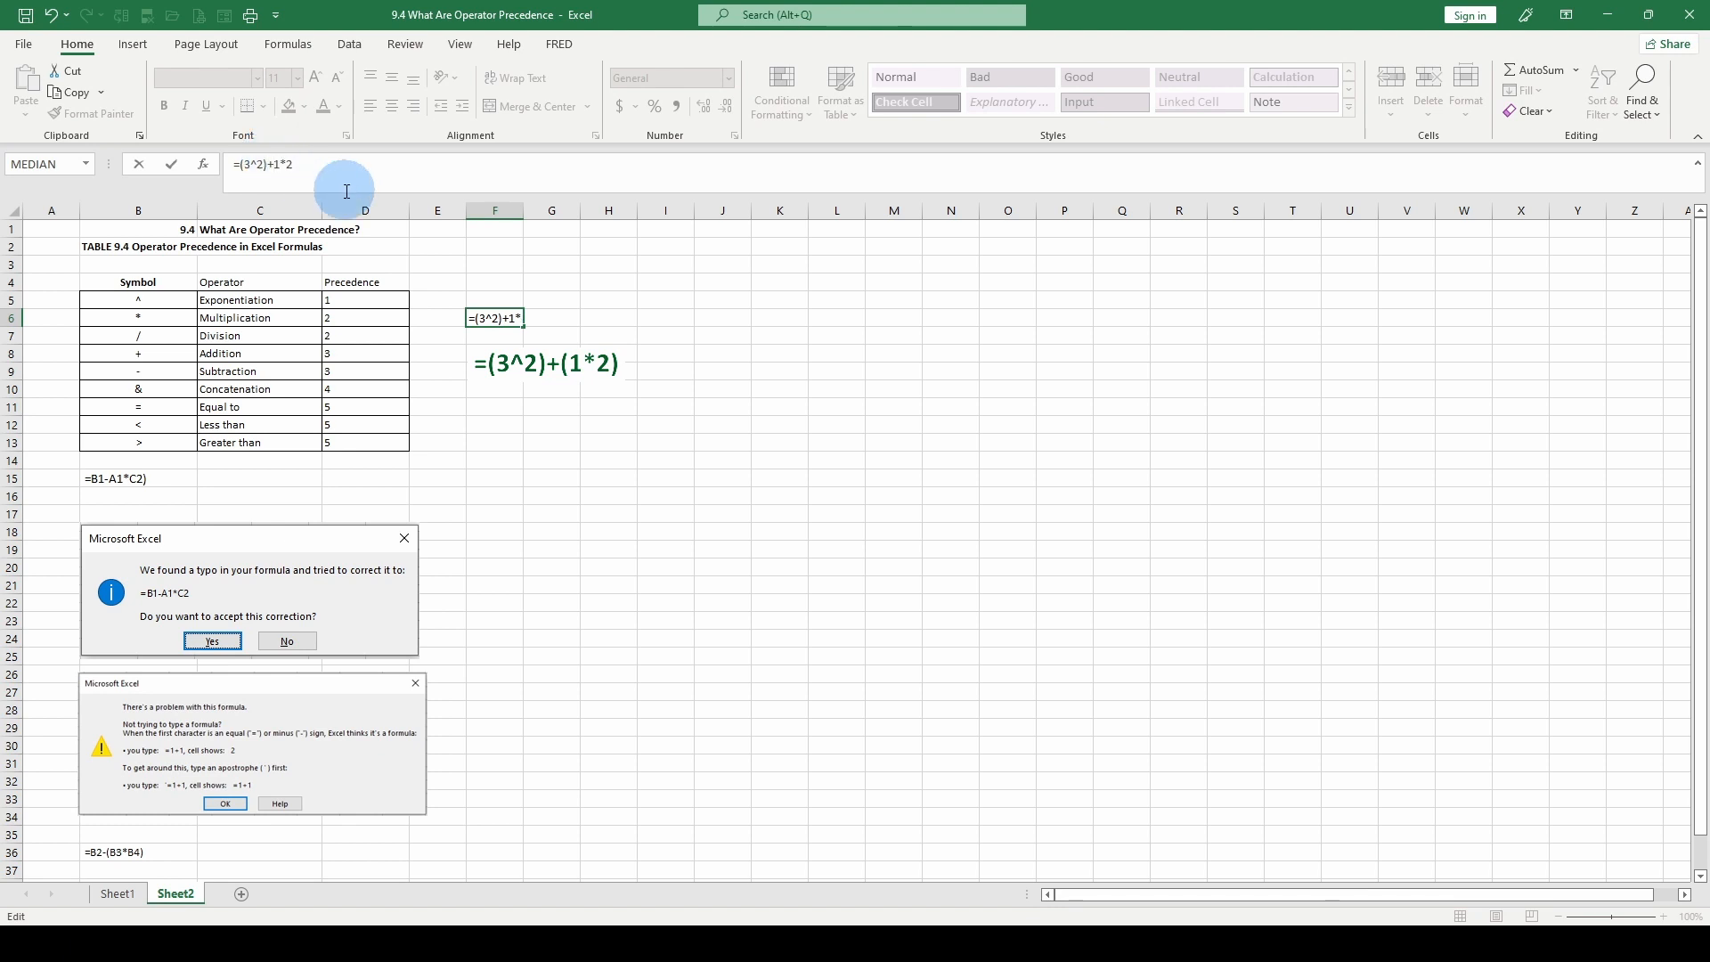
type("(")
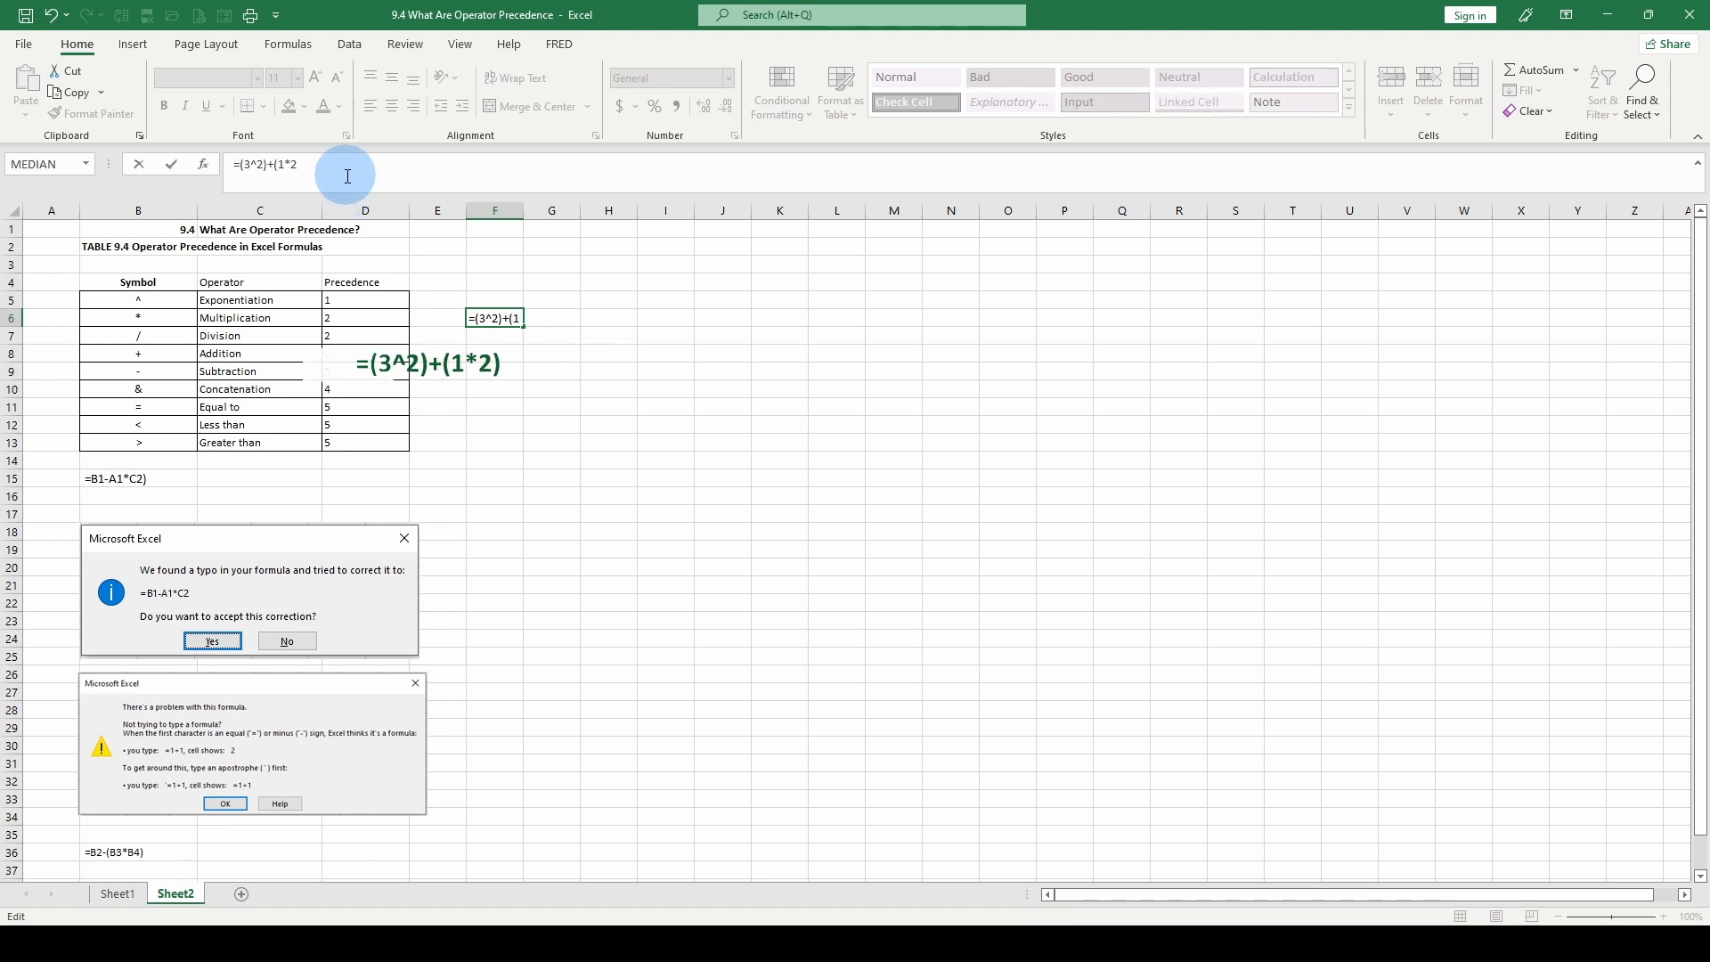
left_click(336, 166)
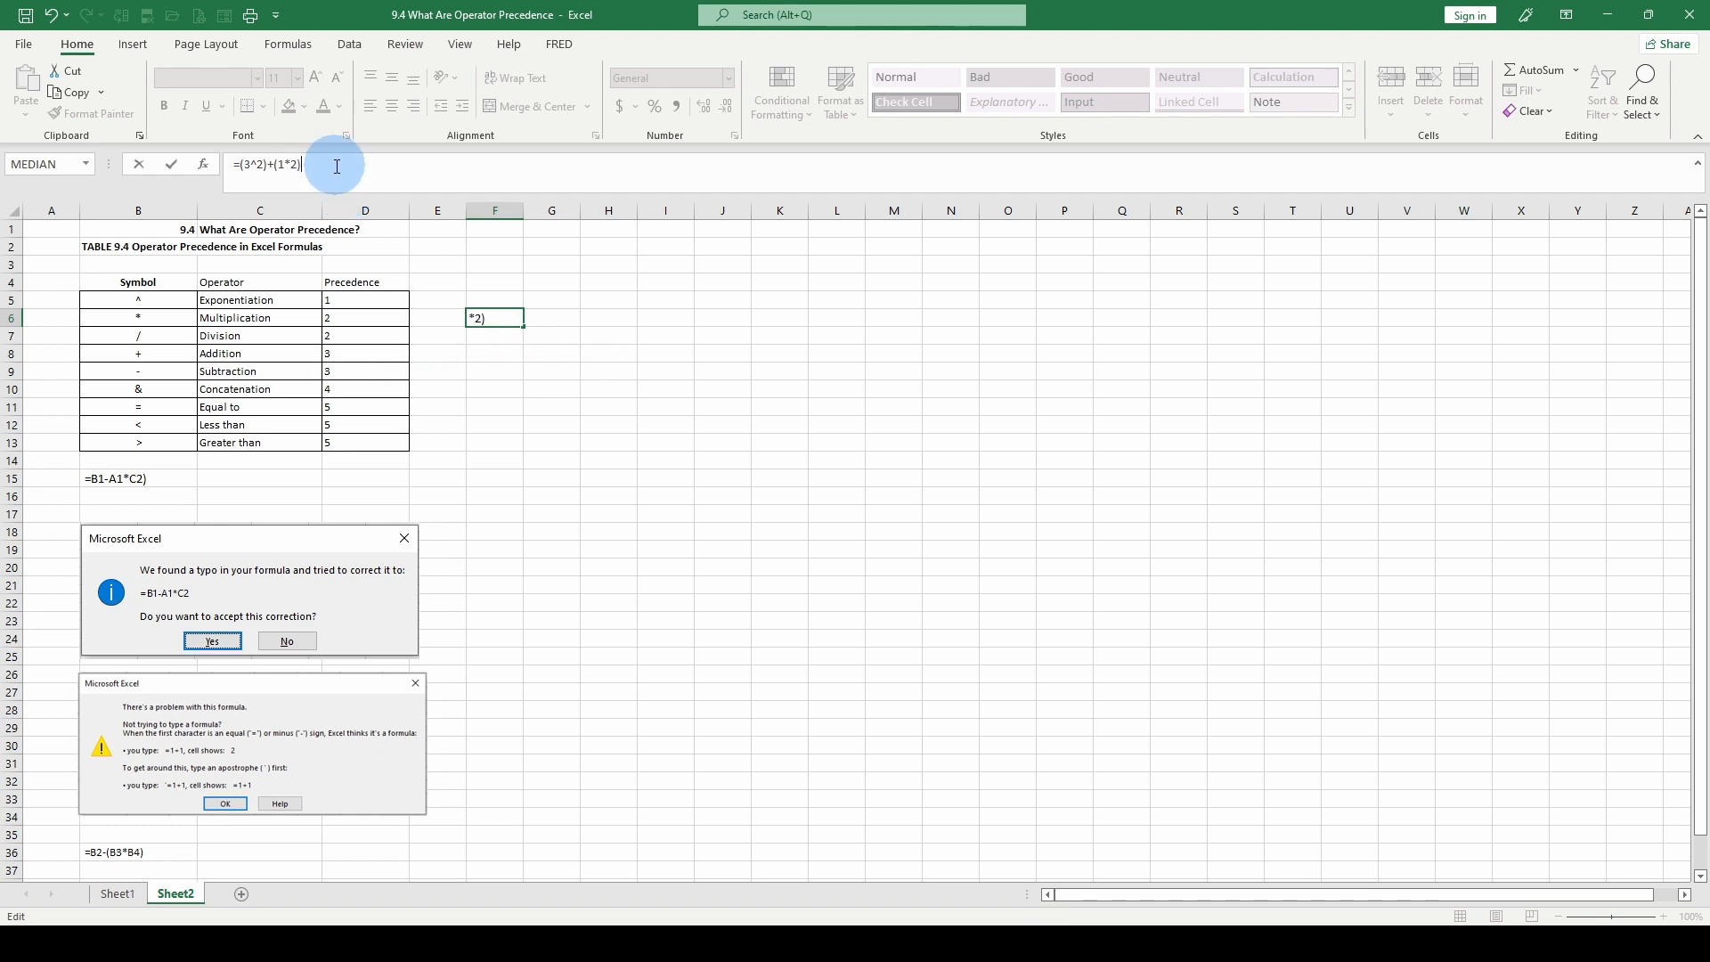
type(")")
key("ctrl+Return")
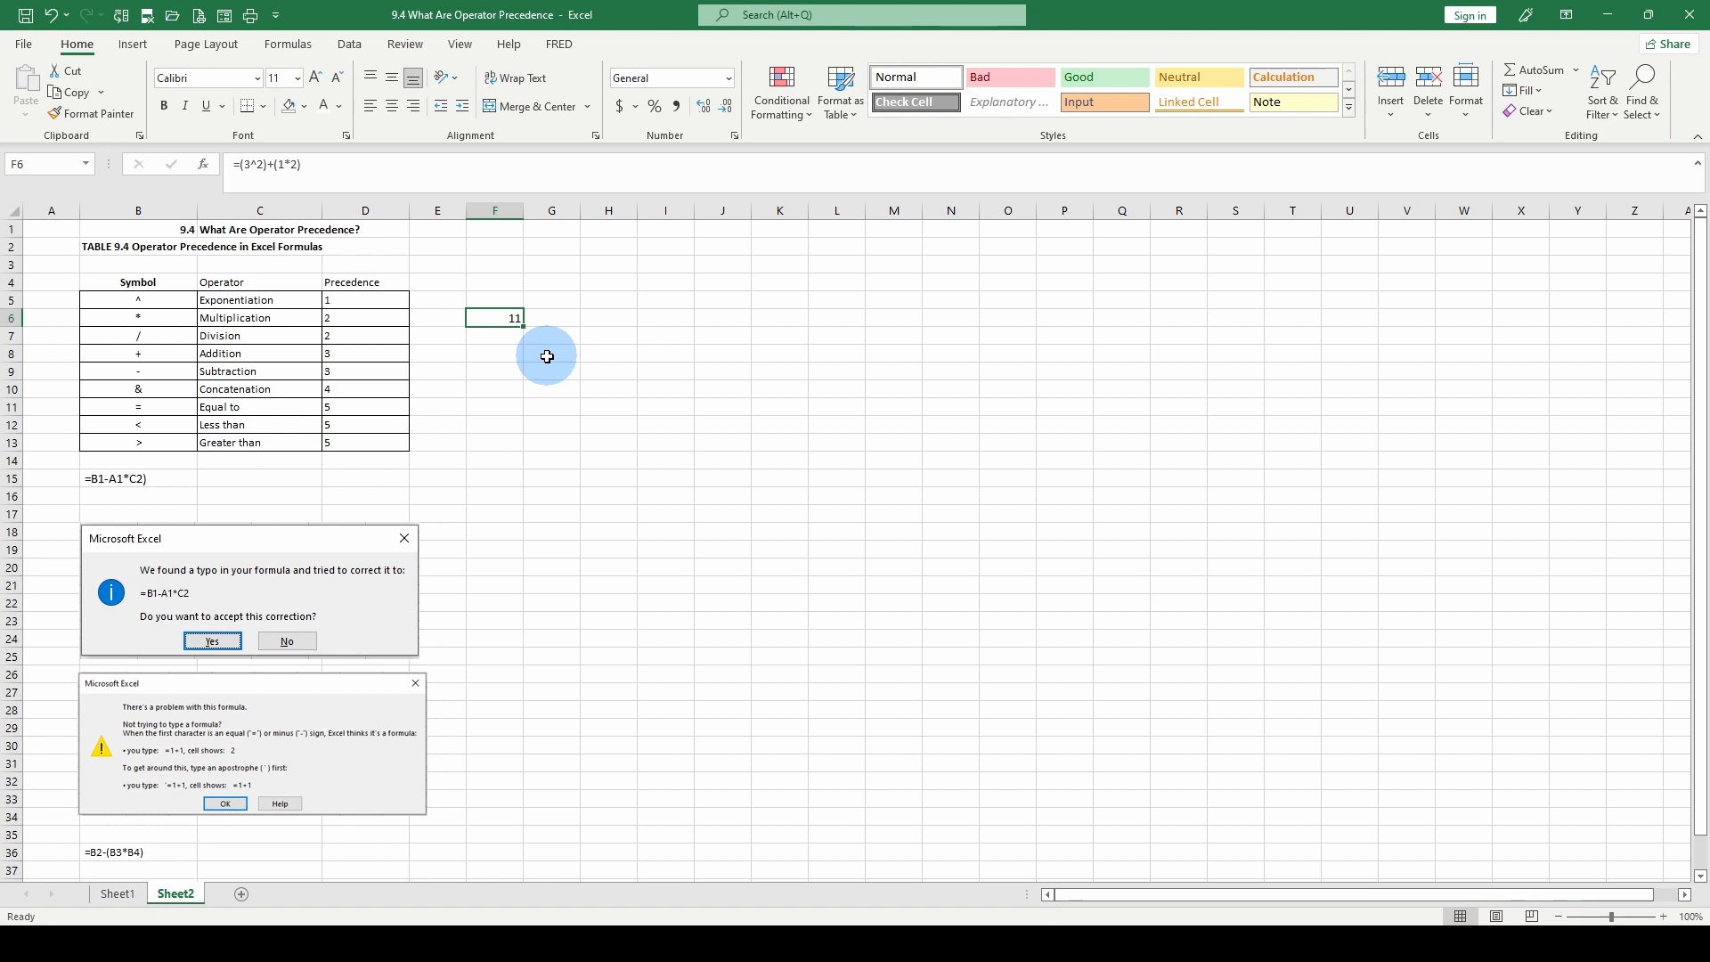
Copy the F6 formula down into F7 and remove the closing parenthesis after 3^2.
left_click(496, 336)
key("ctrl+d")
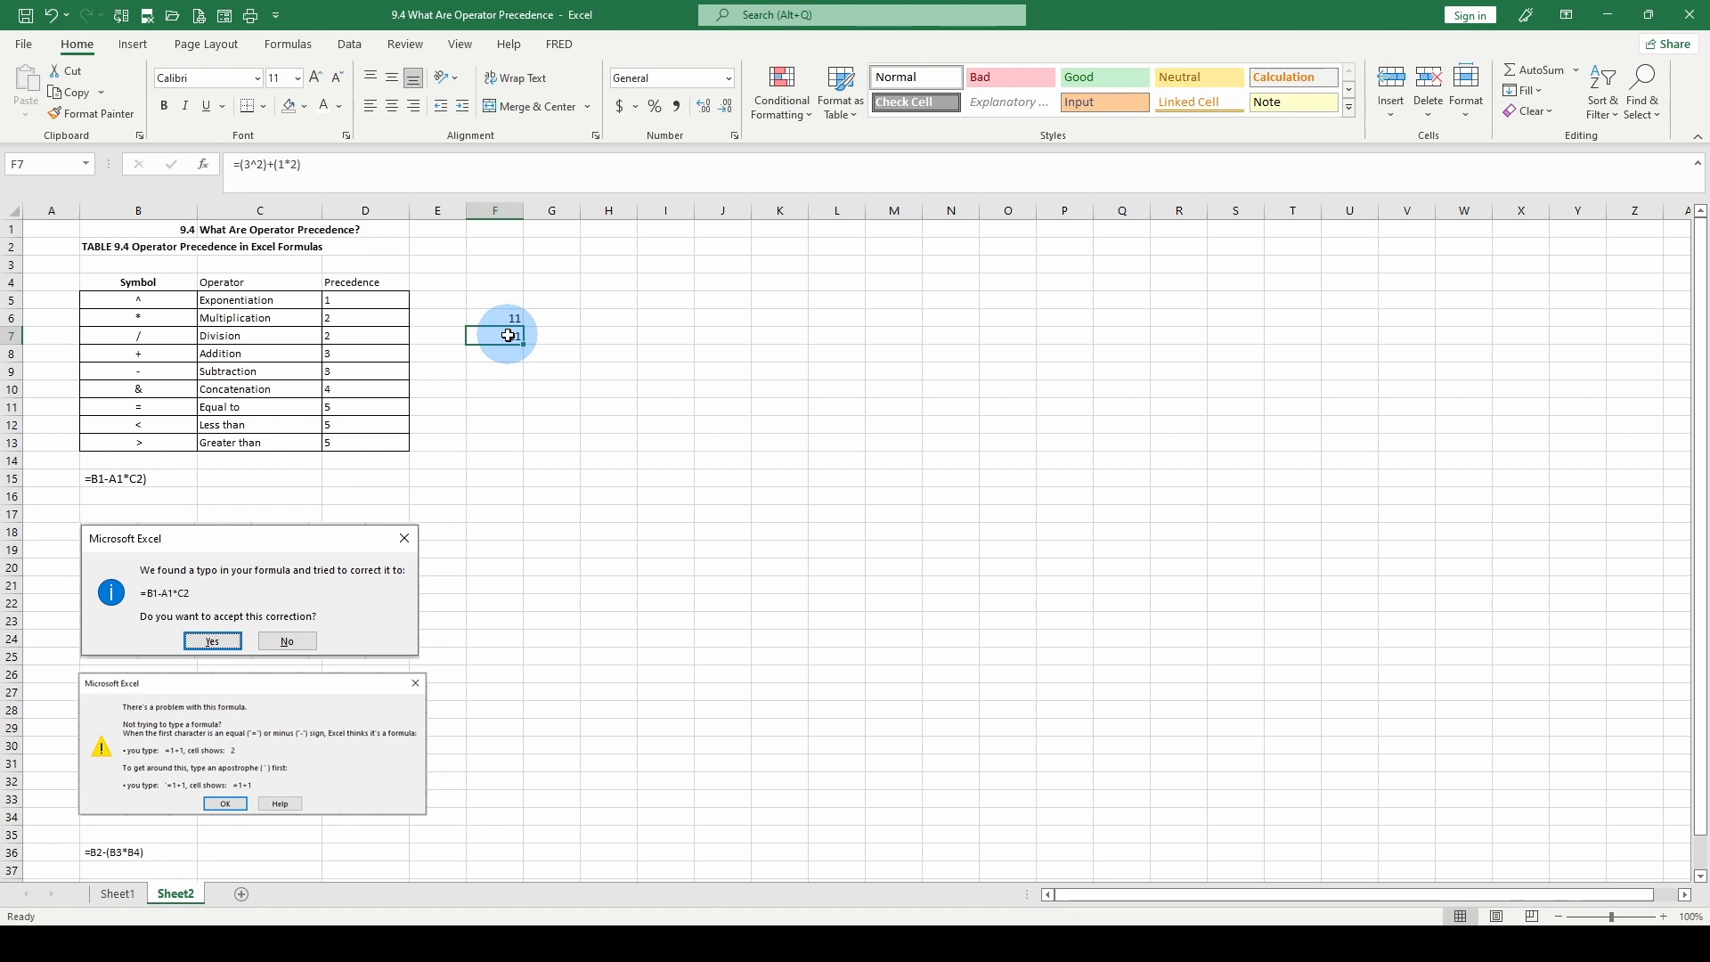
left_click(269, 166)
key("BackSpace")
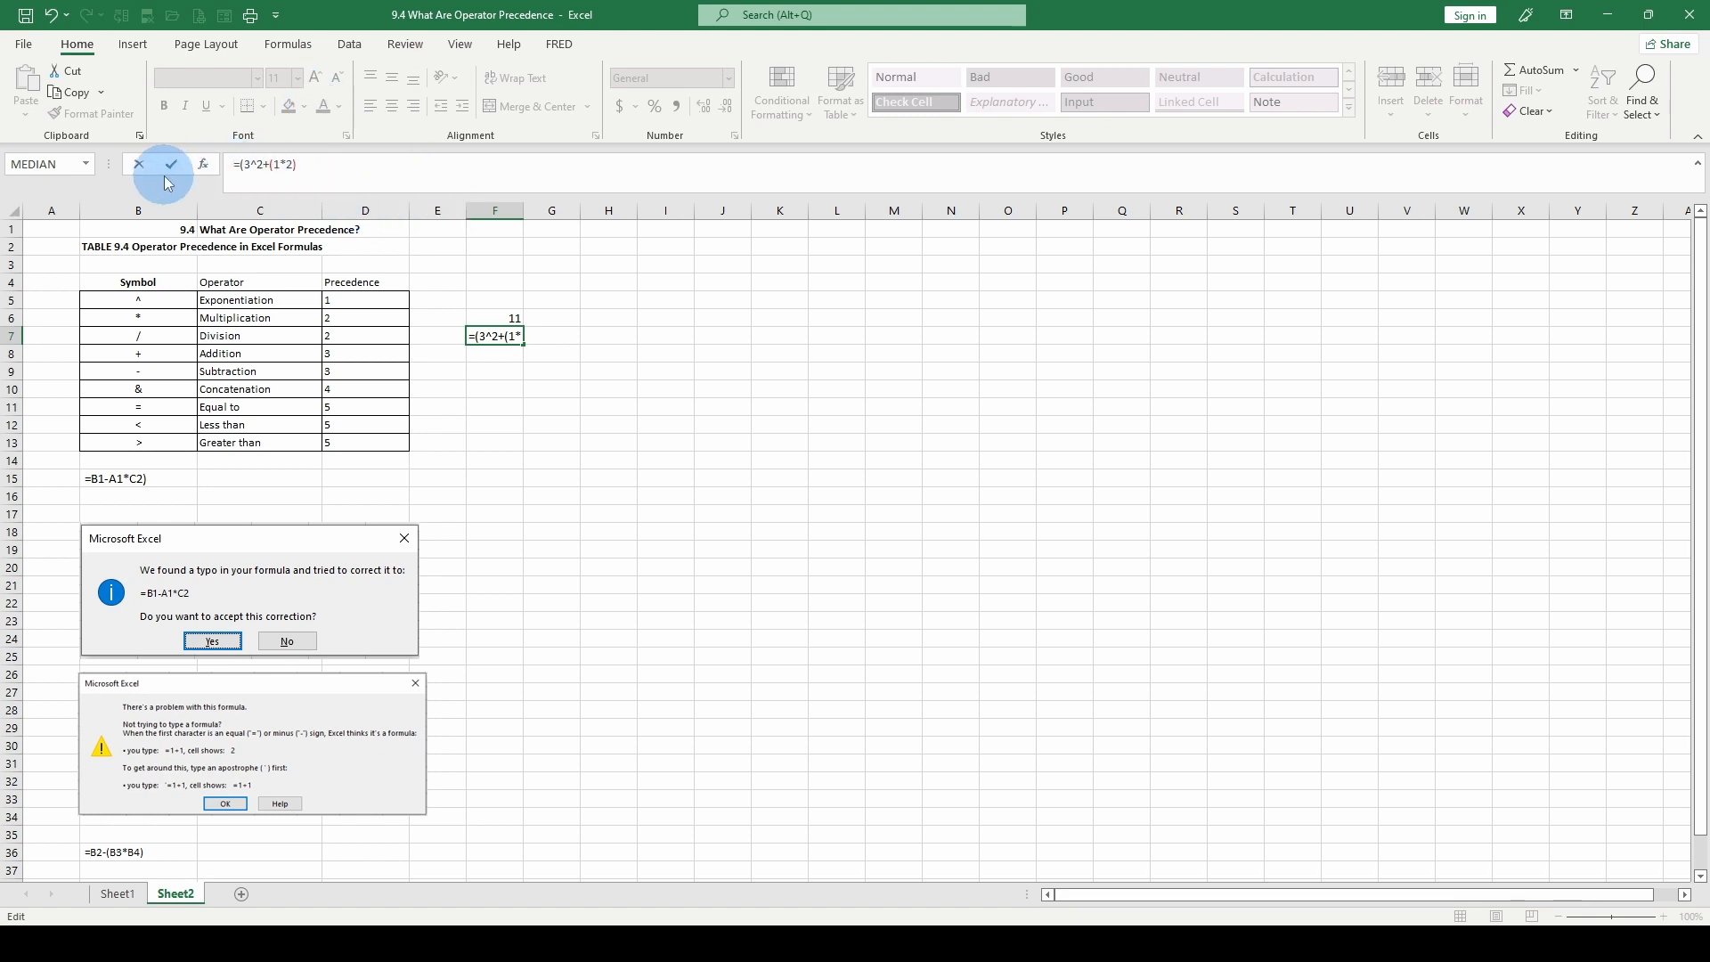
Commit the unbalanced formula in F7 and accept the suggested correction =(3^2+(1*2)).
key("Return")
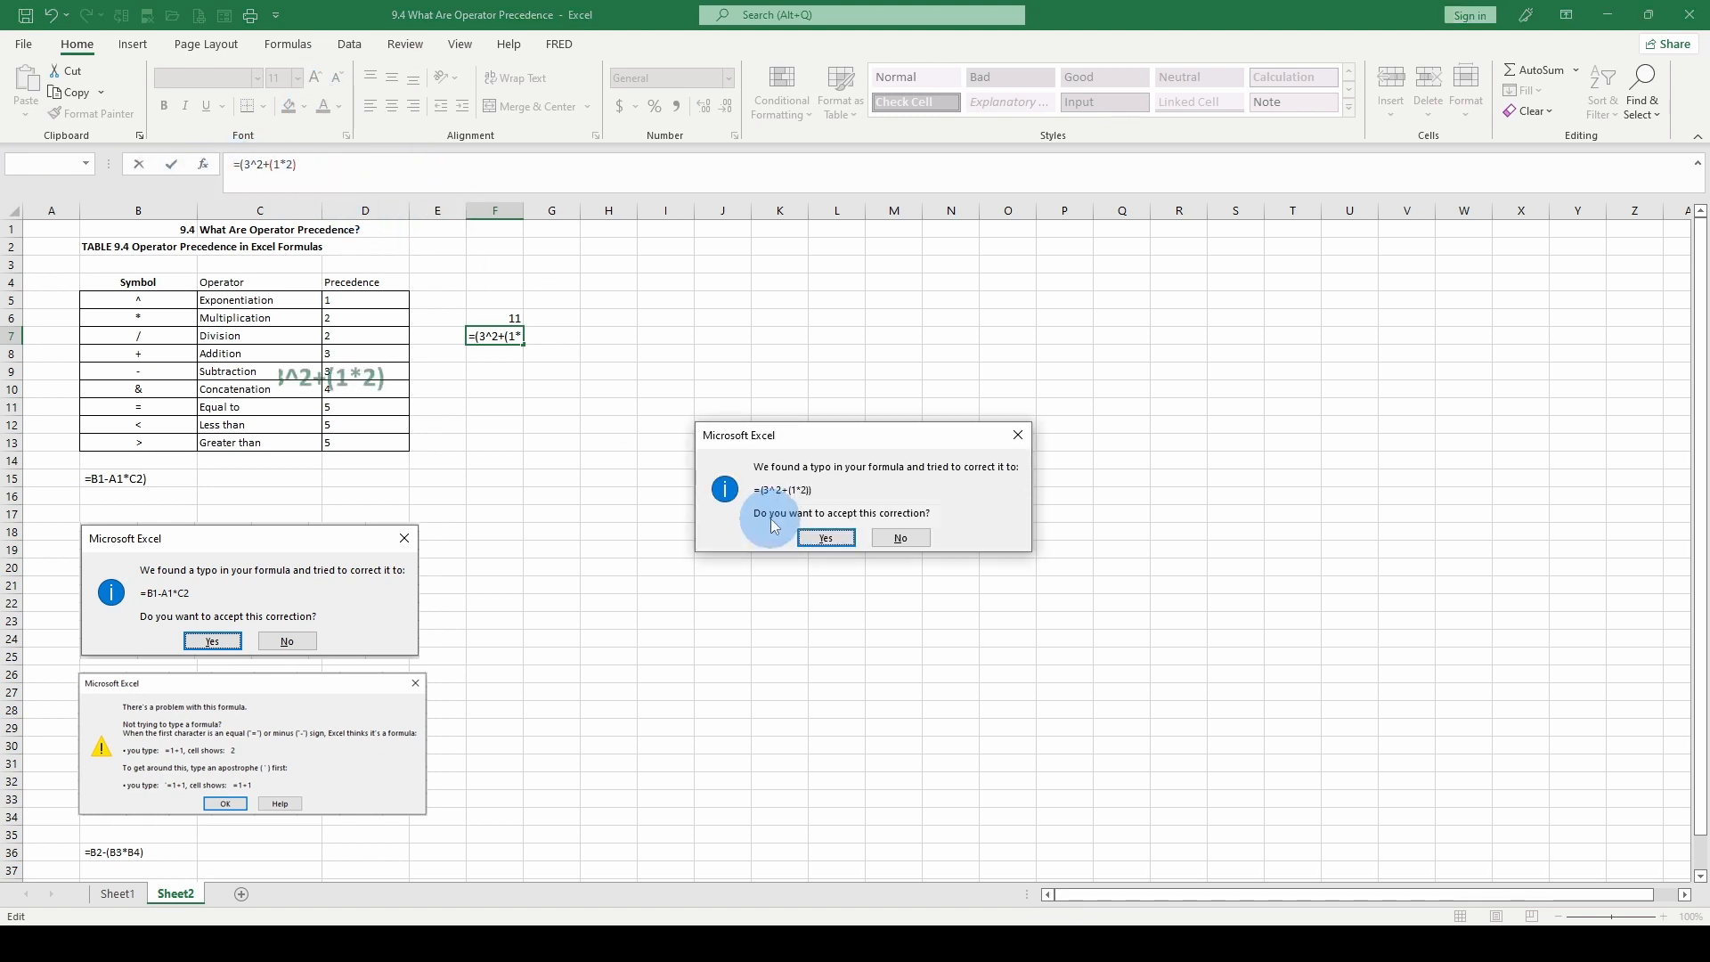
left_click_drag(871, 443, 675, 476)
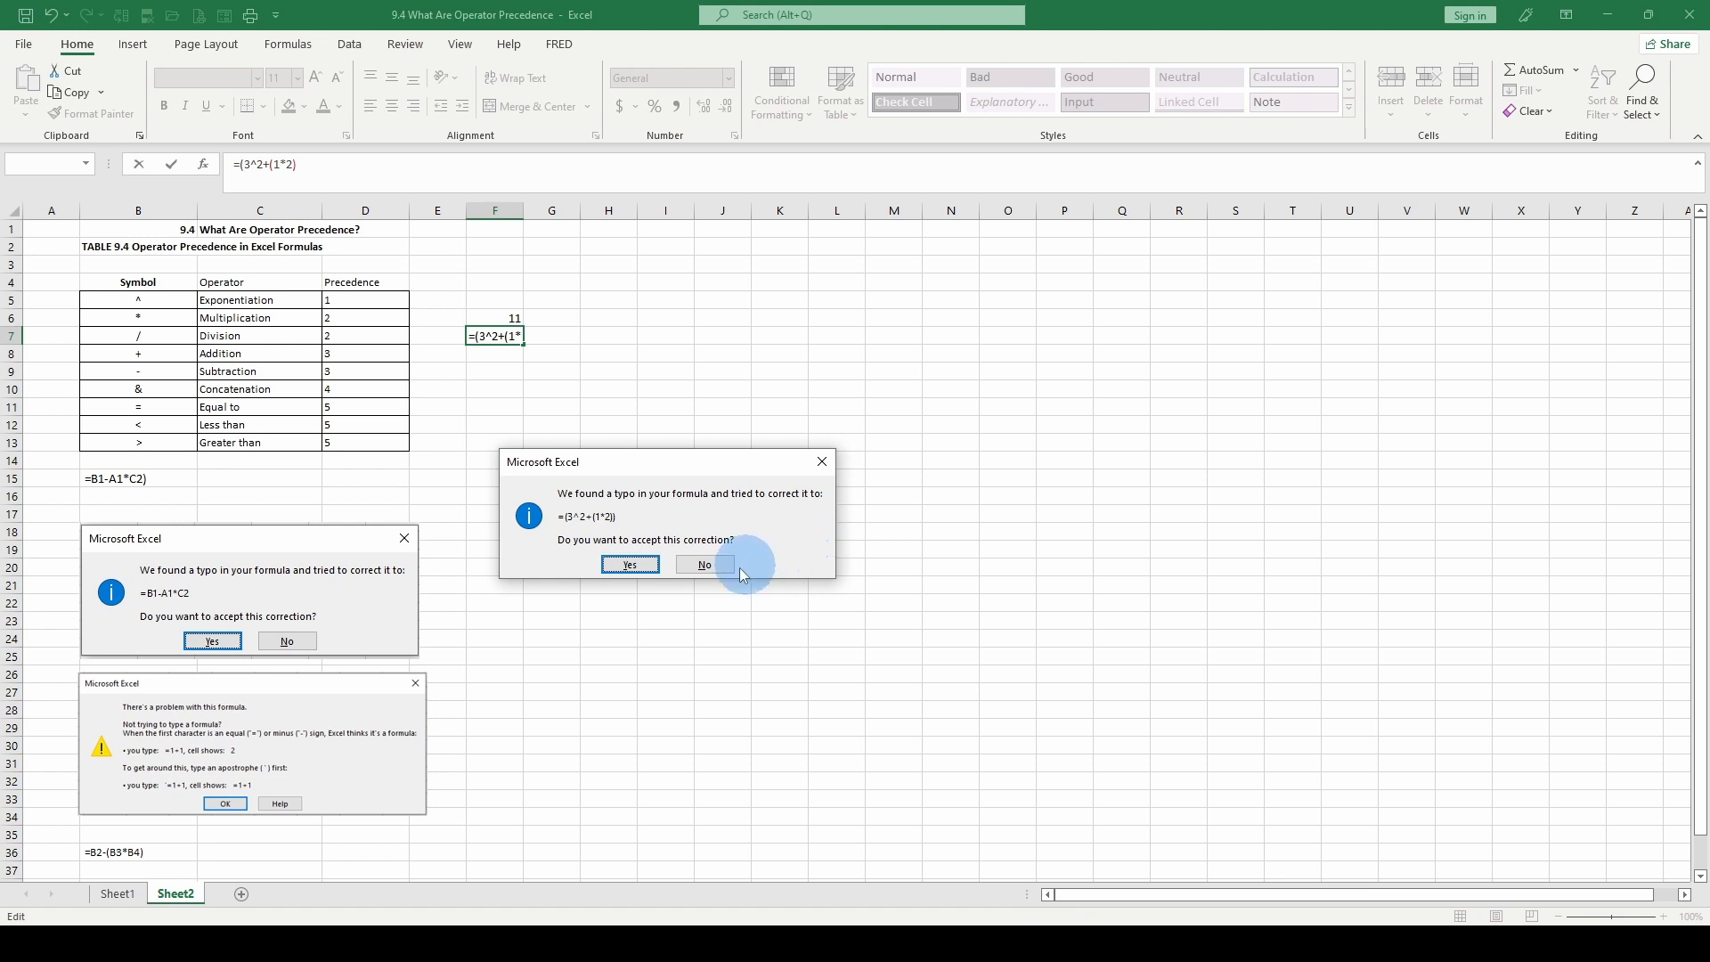
left_click(629, 566)
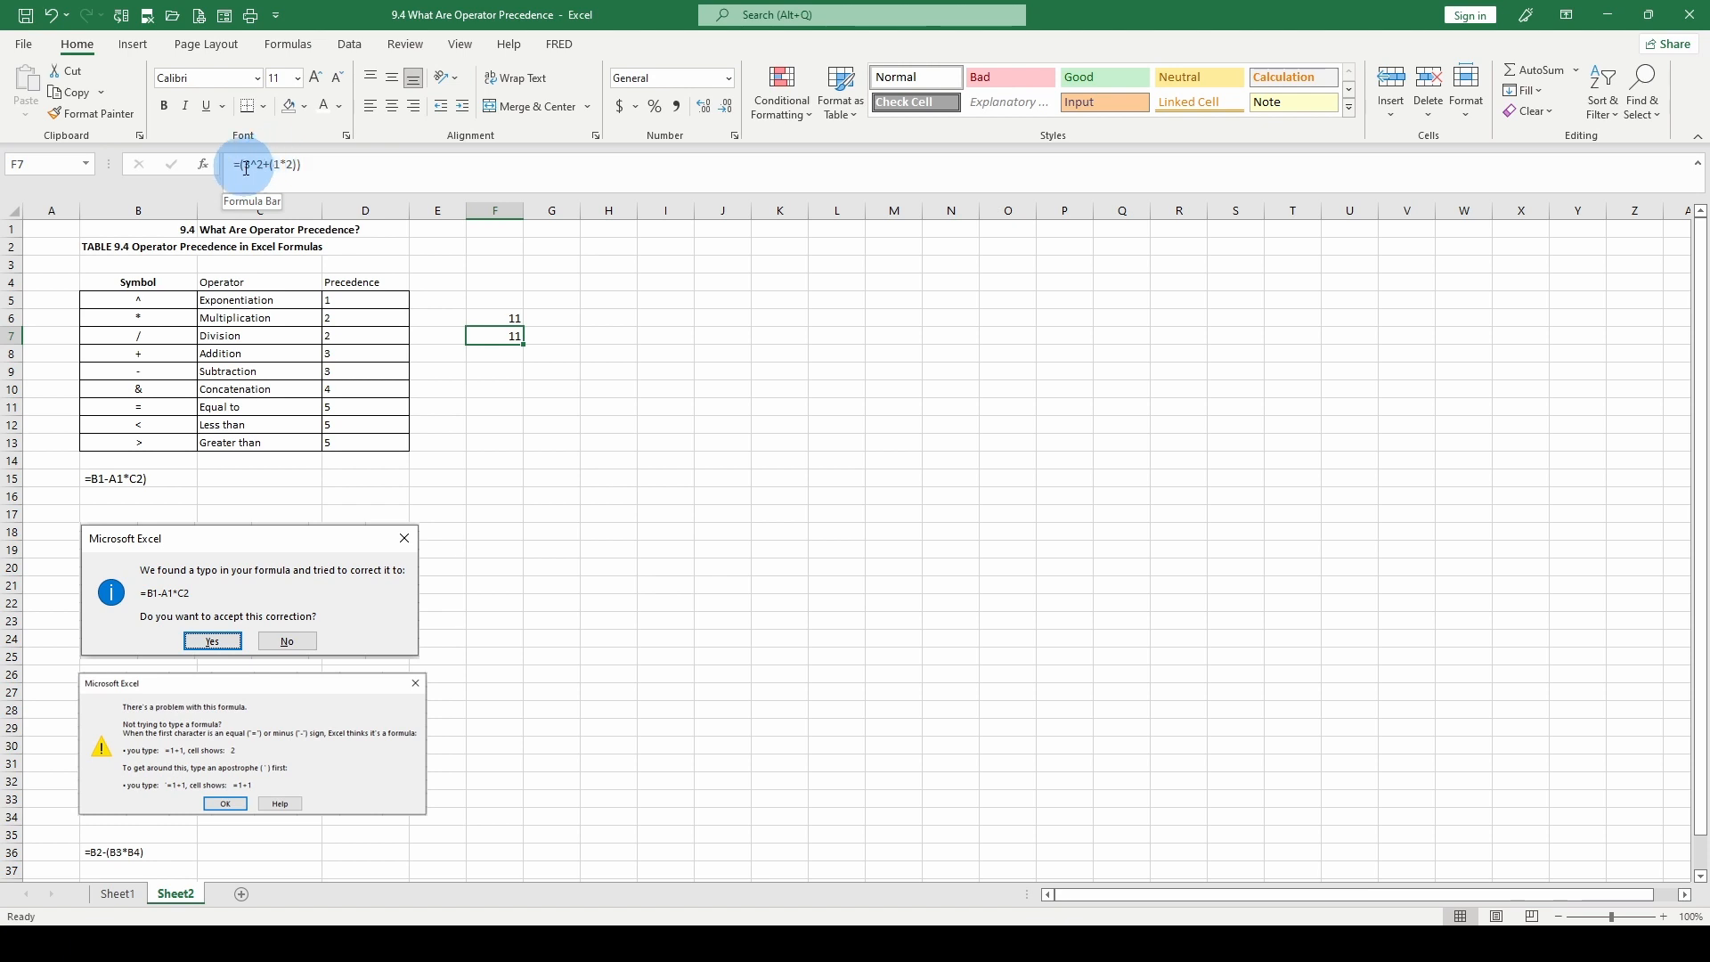
Compare the formulas in F6 and F7, and correct the parentheses in F7 to make it =(3^2)+(1*2).
left_click(505, 318)
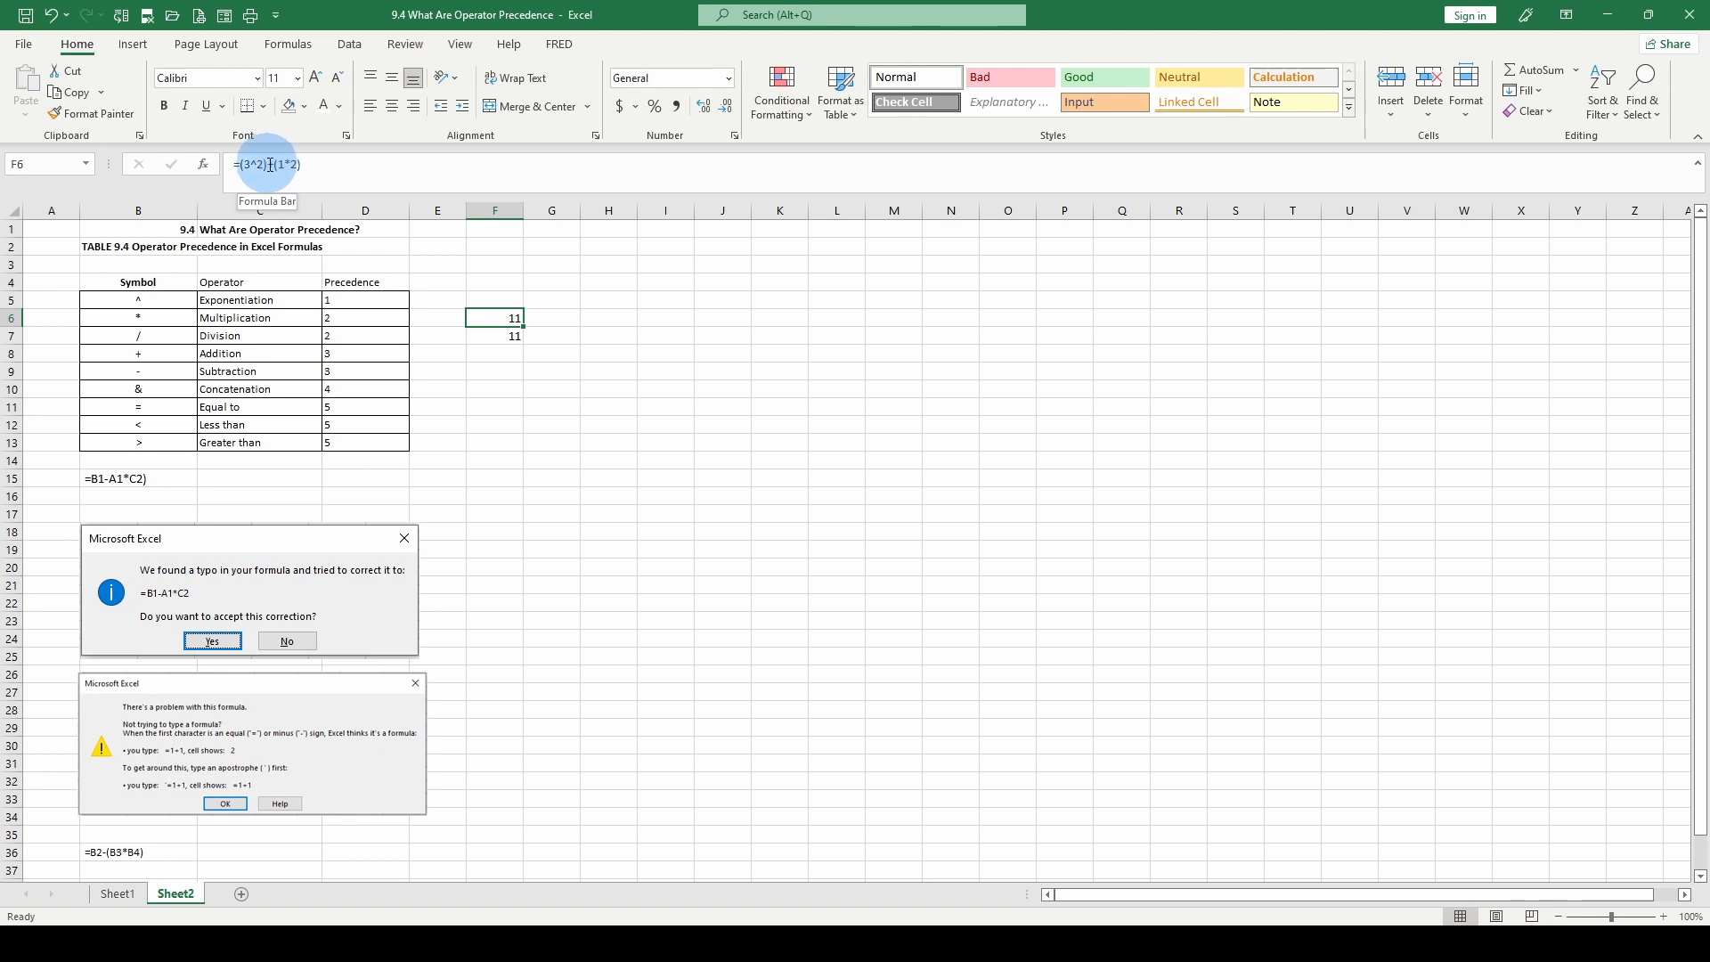
left_click(497, 334)
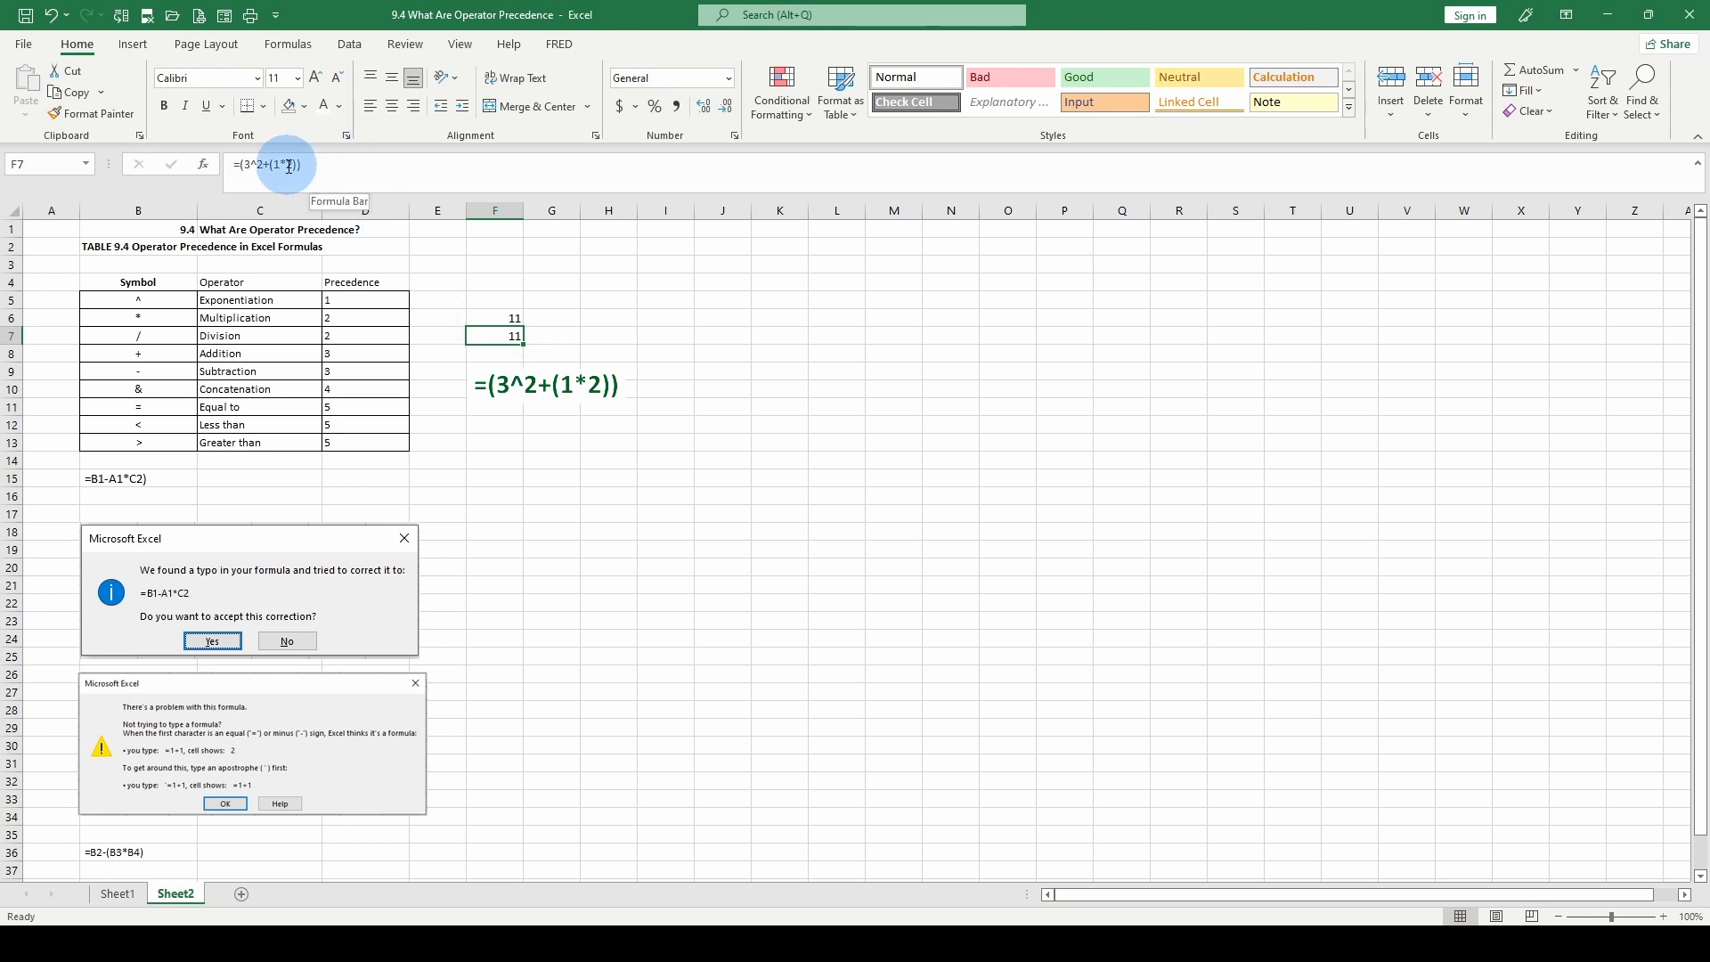
left_click(369, 155)
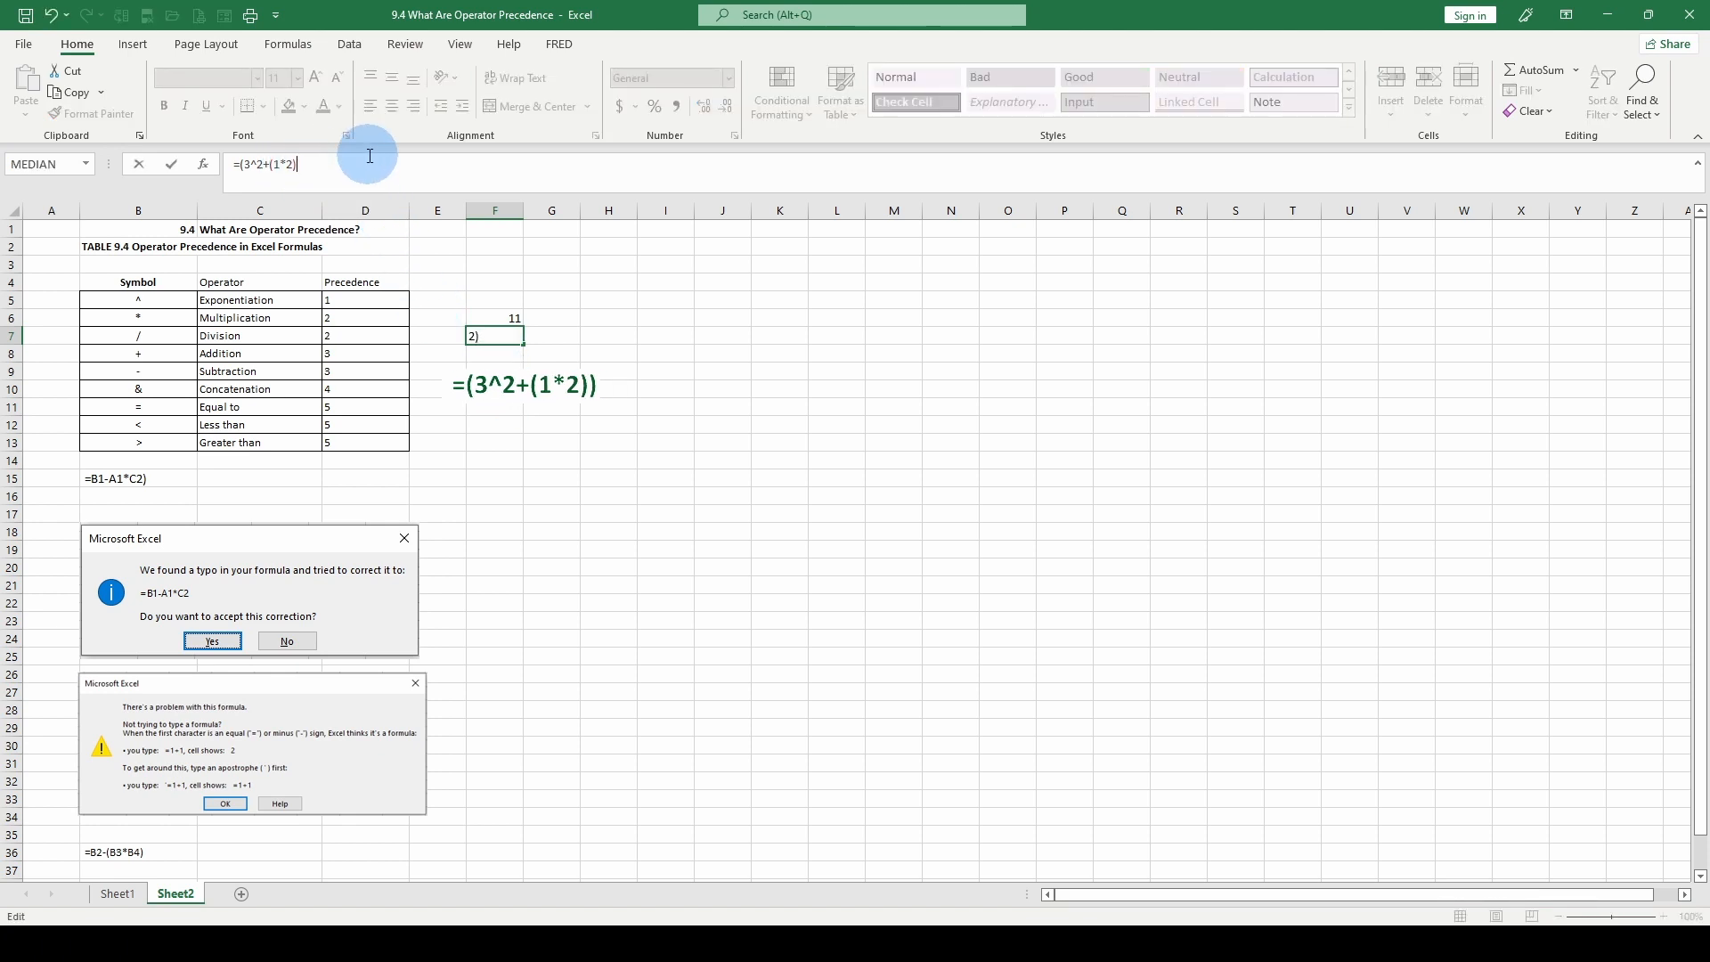
key("BackSpace")
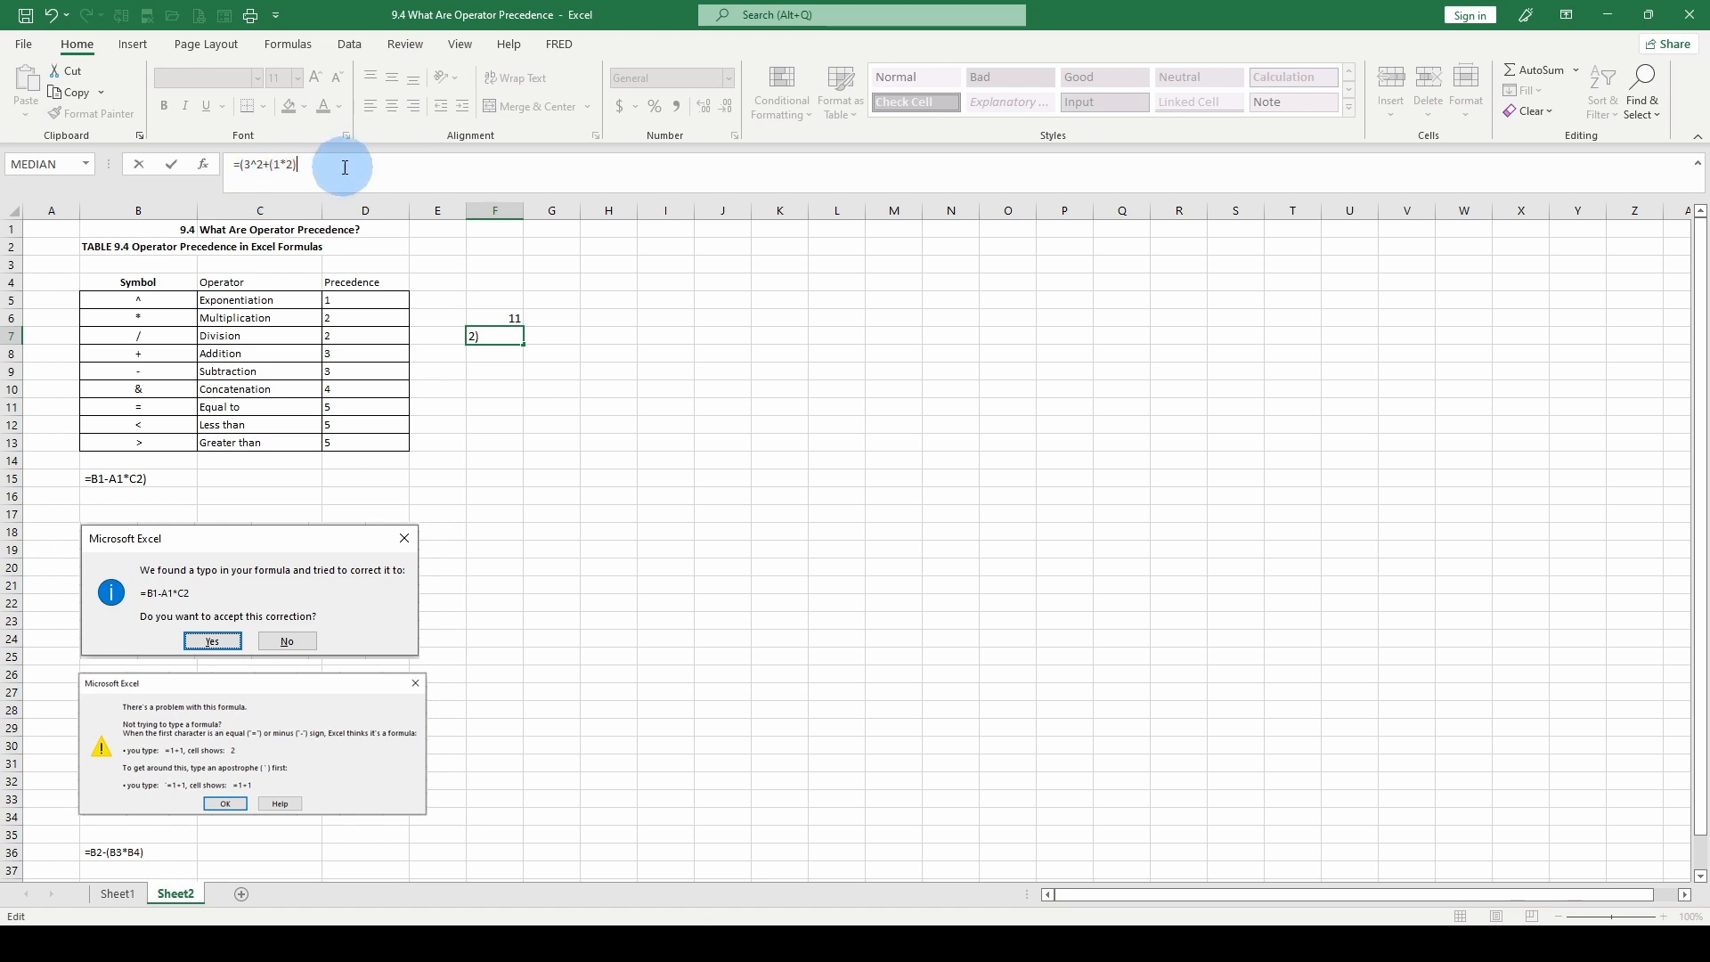
left_click(264, 164)
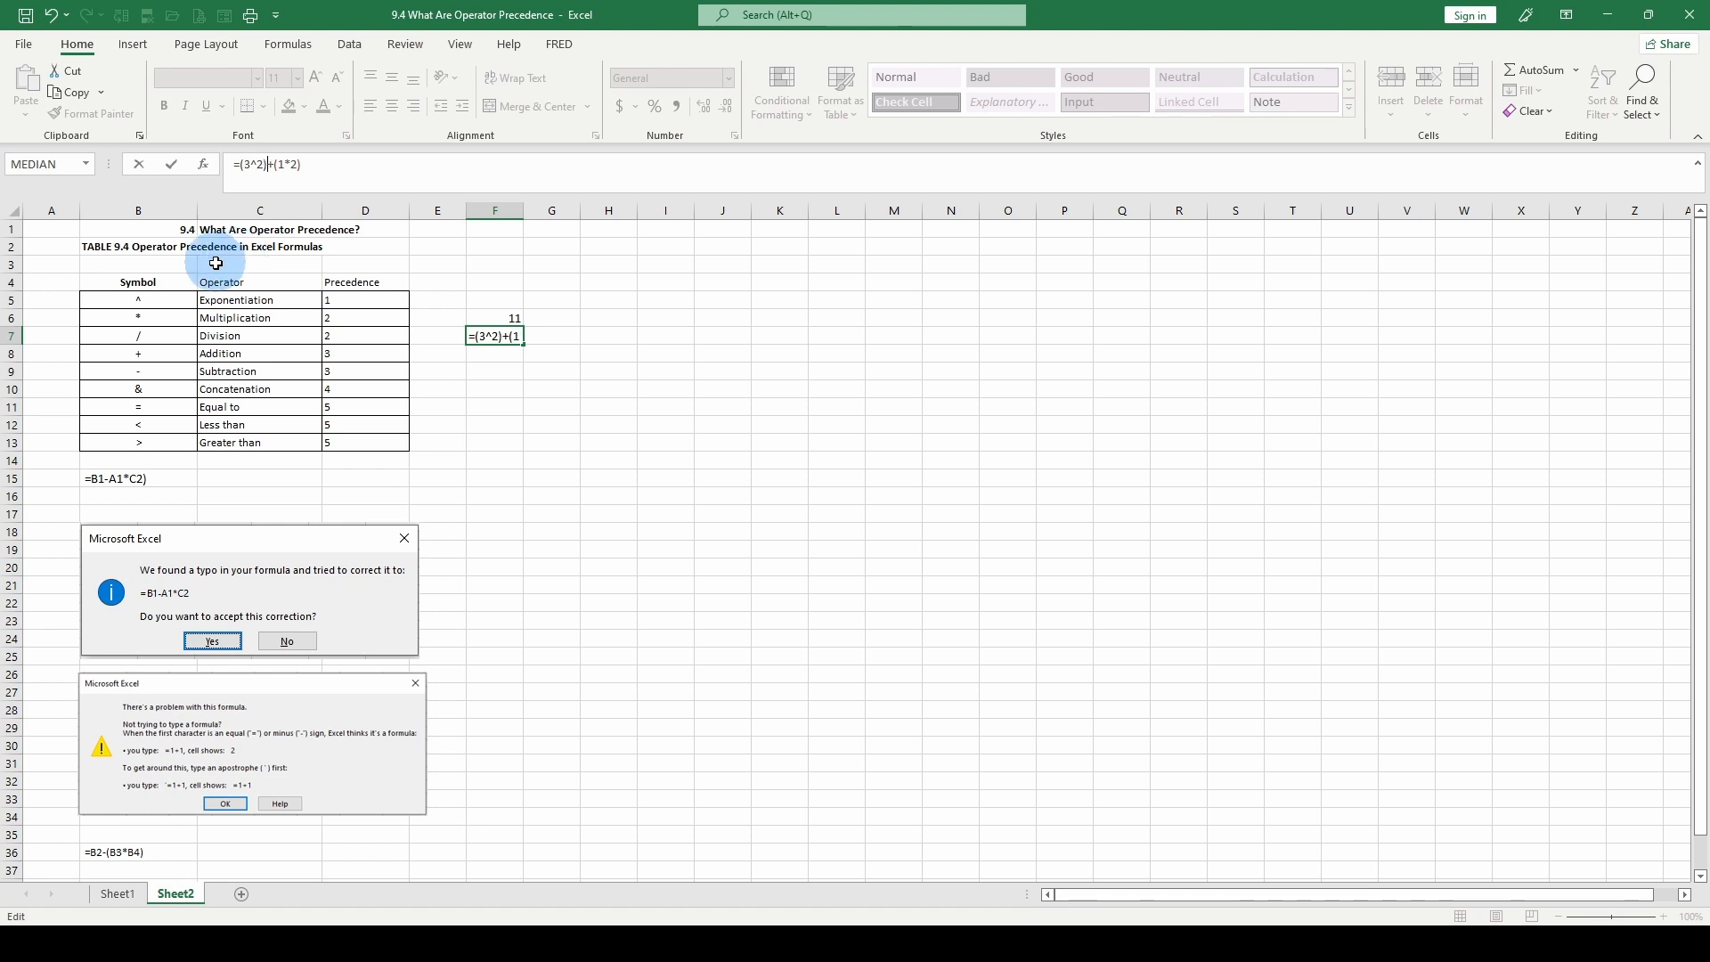
key("Return")
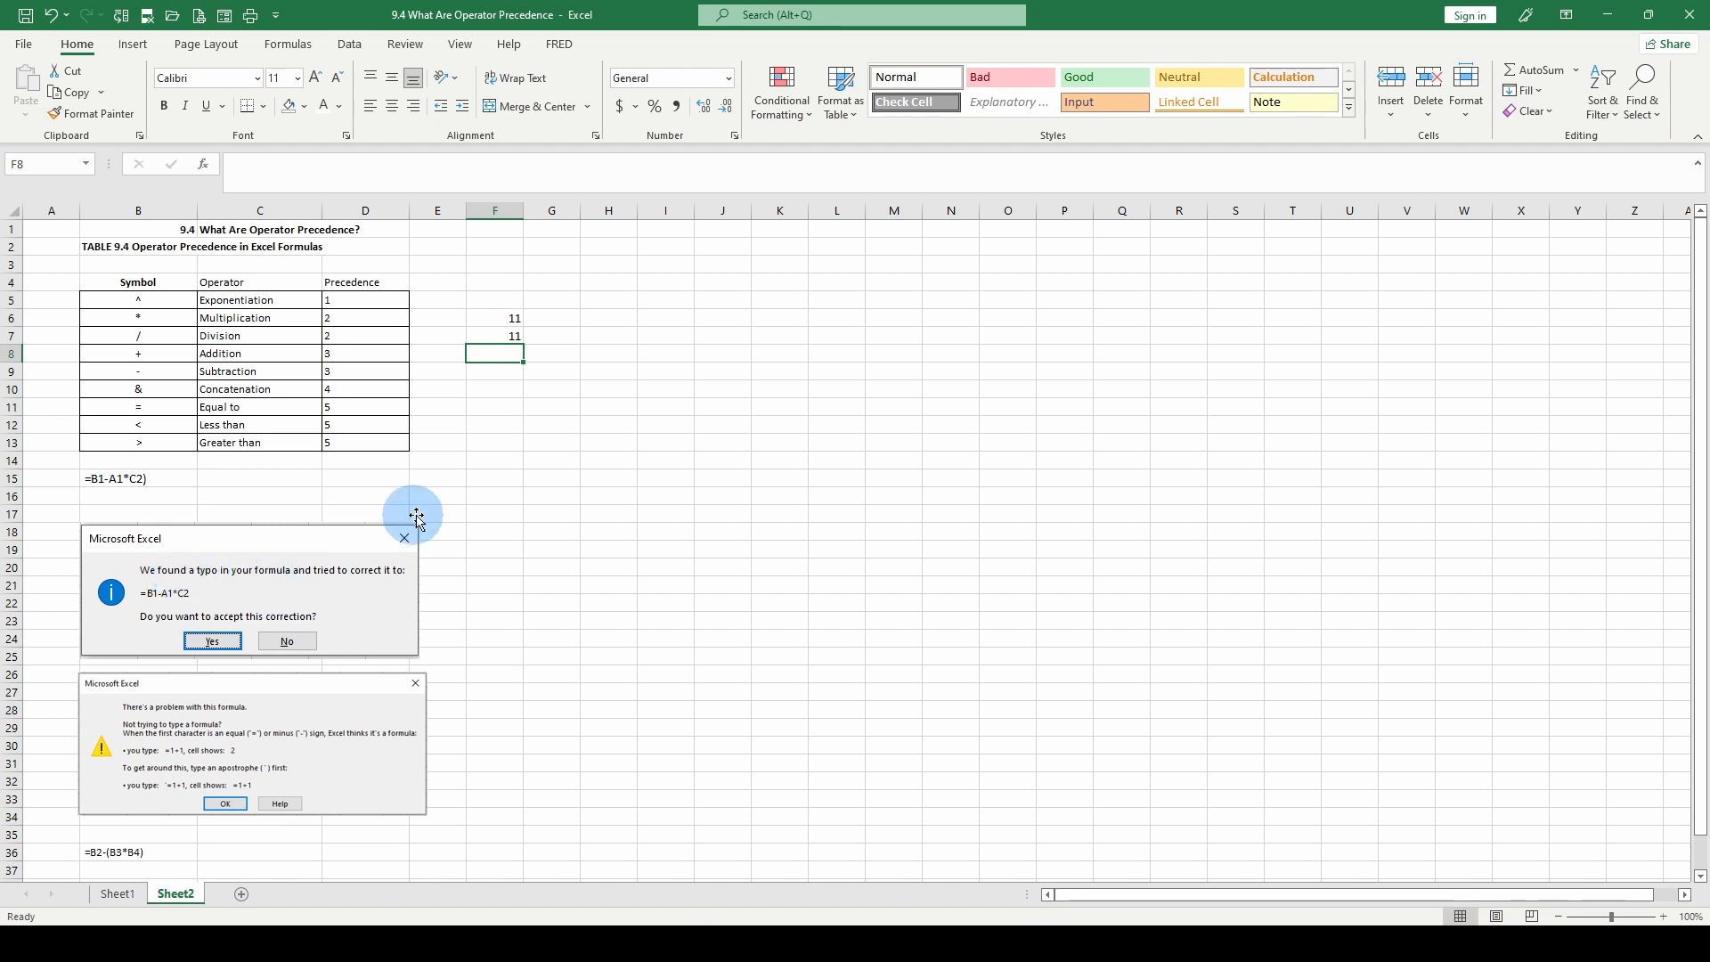
Remove the 2 from the formula in F7 and try to commit =(3^2)+(1*).
left_click(493, 337)
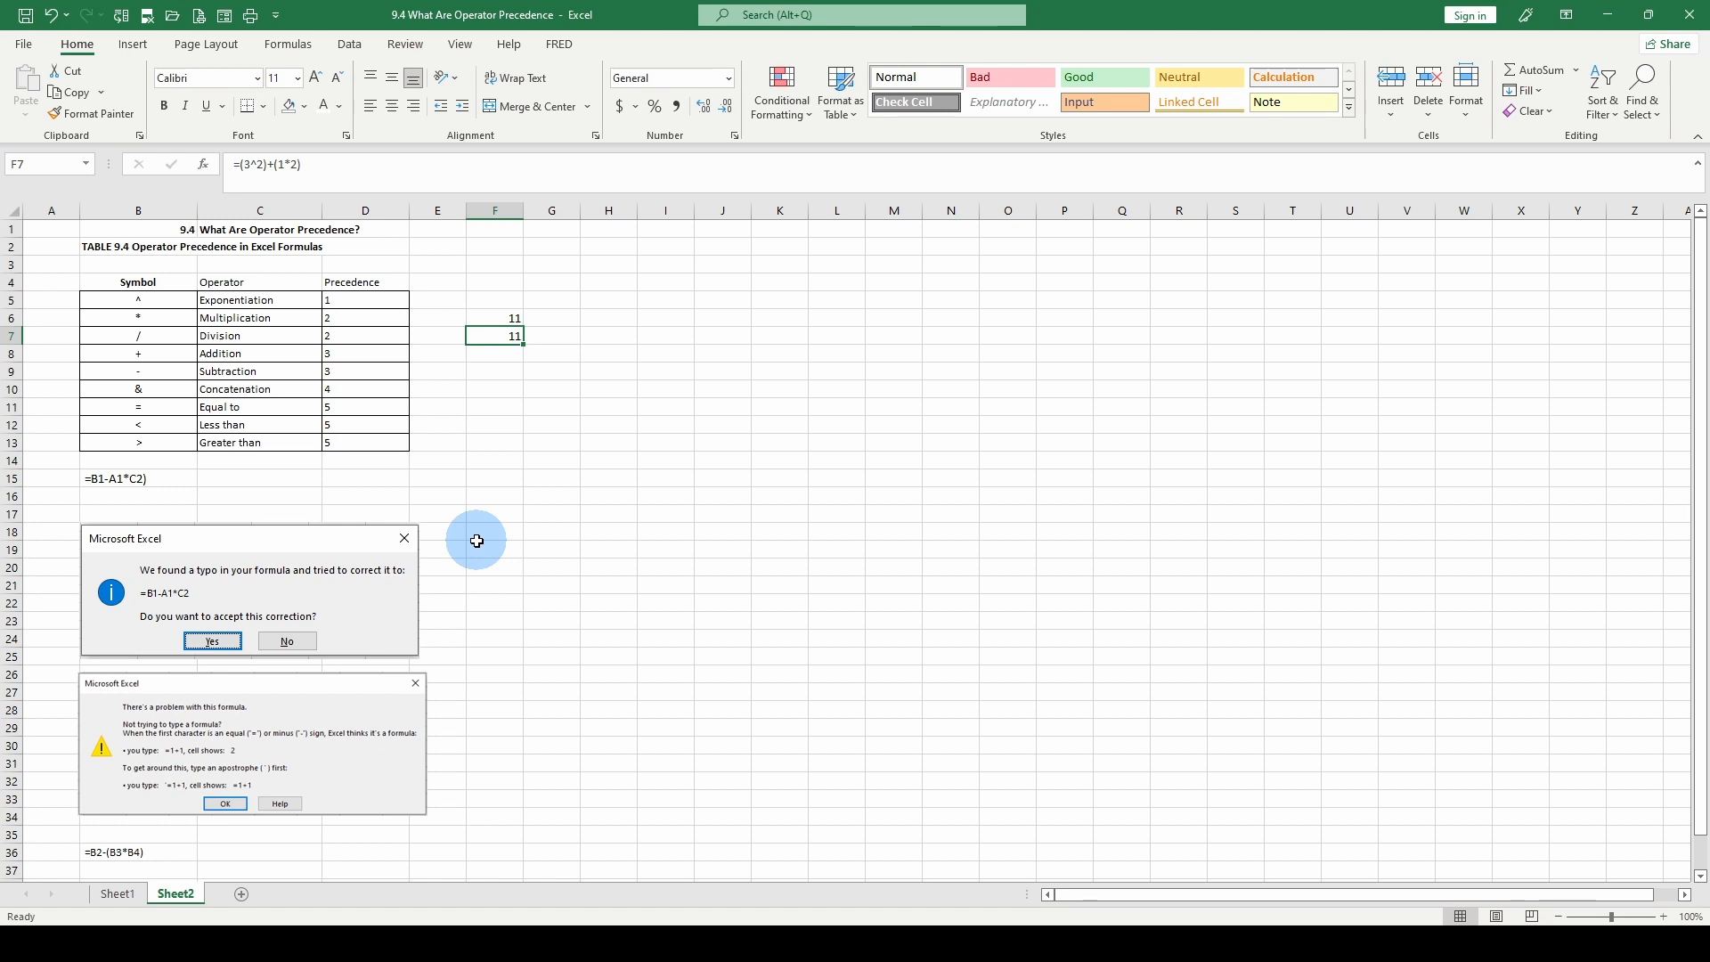
left_click(301, 164)
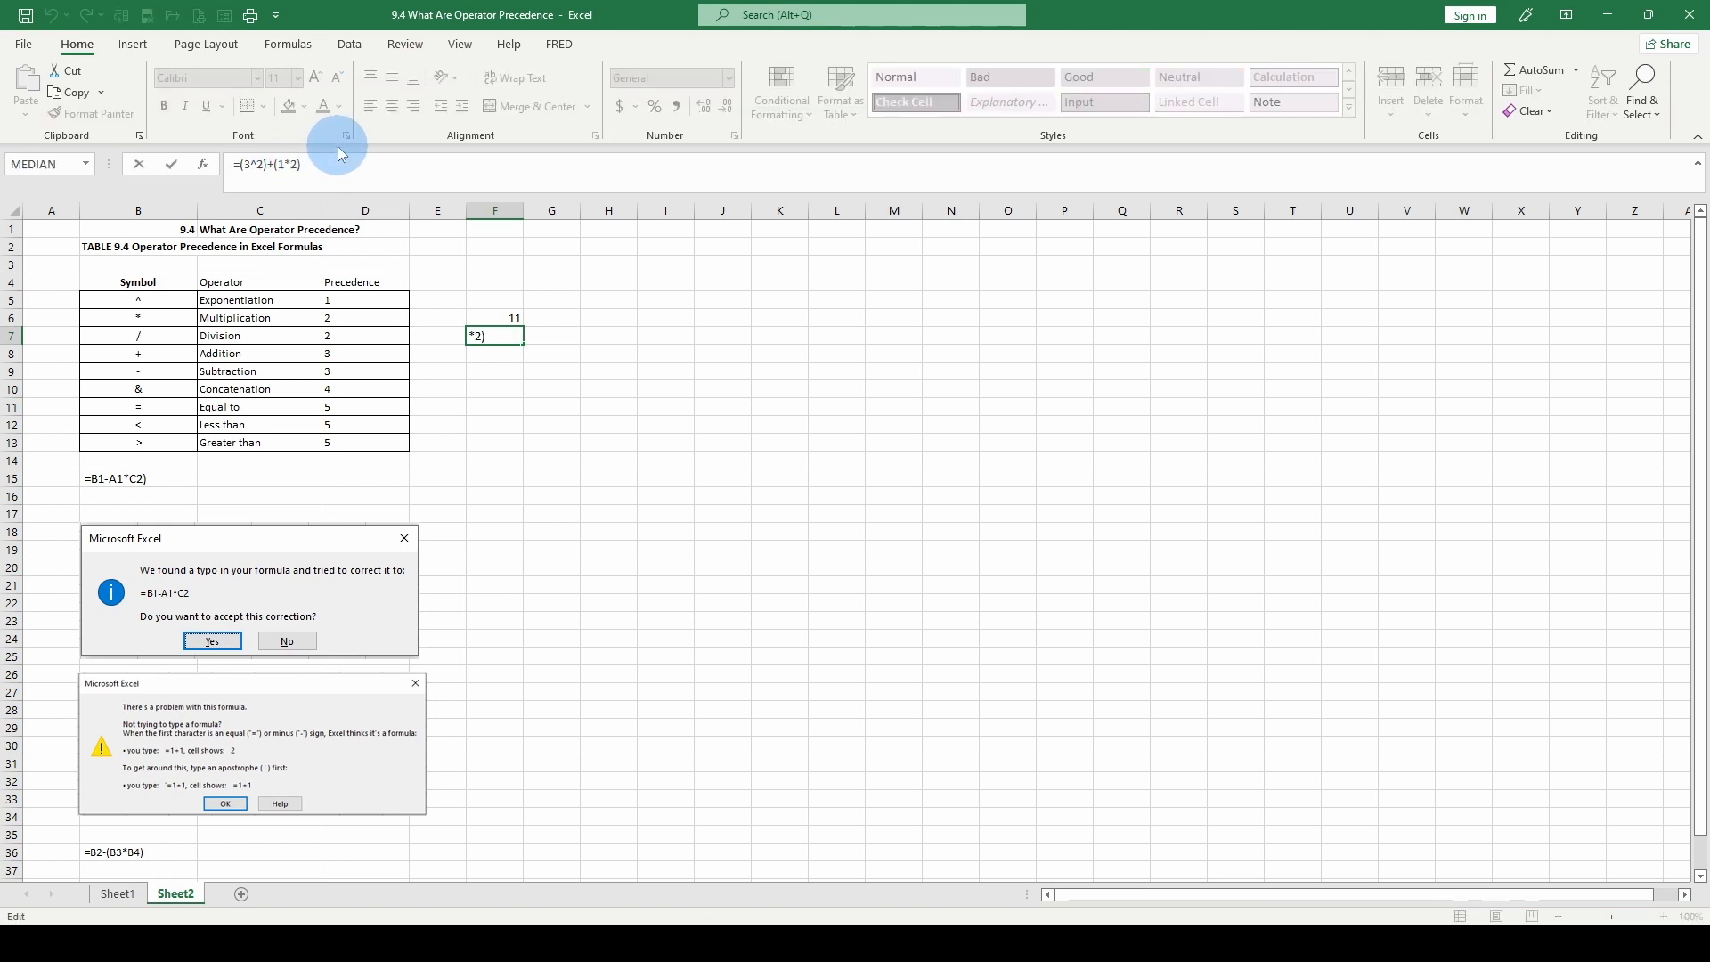
key("BackSpace")
key("Return")
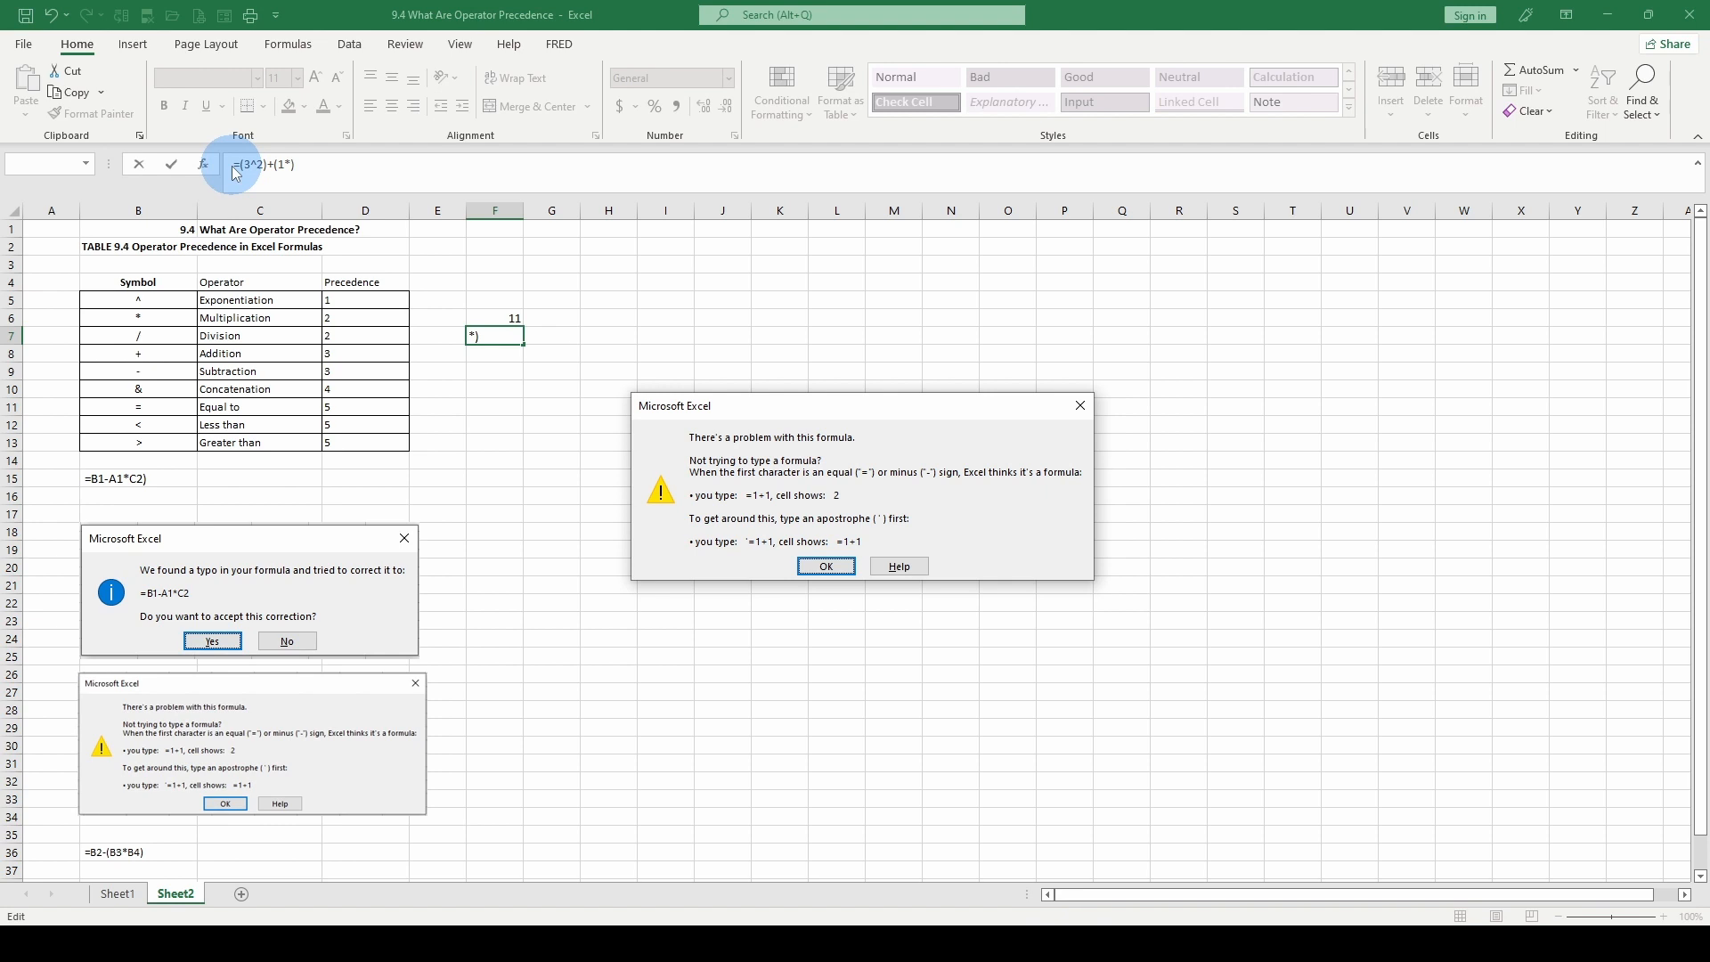
left_click(1081, 406)
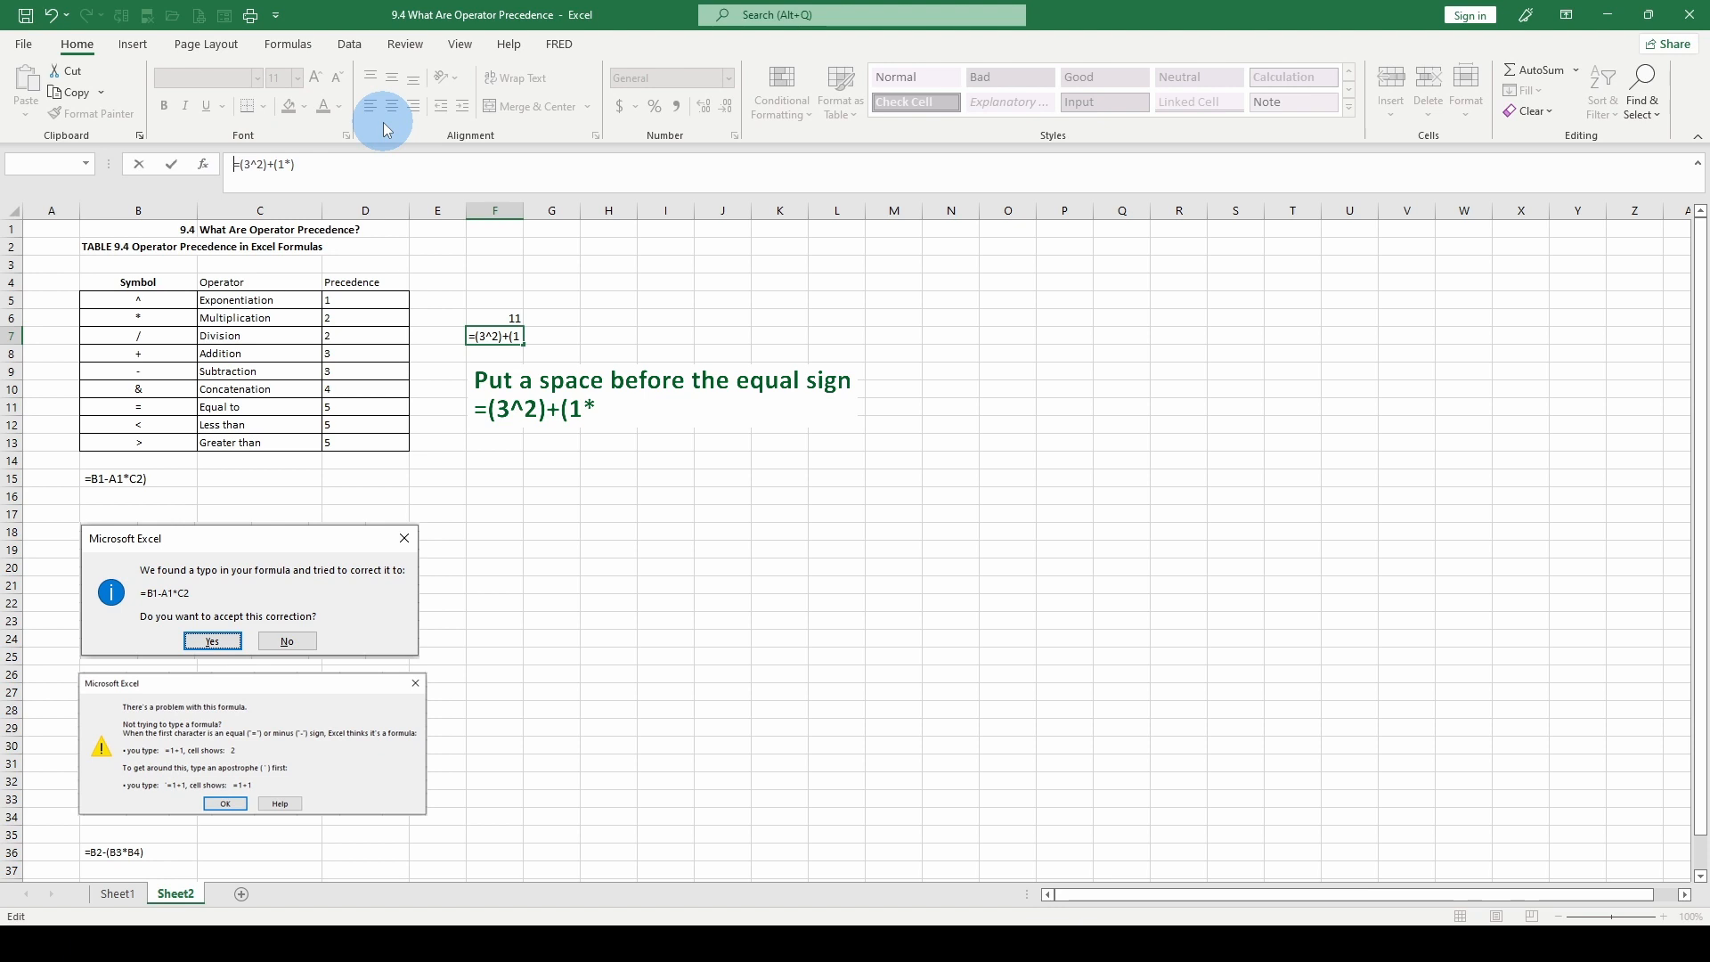
Store the F7 formula as text with a space before the equal sign, and restore the missing 2 after the asterisk.
left_click(481, 339)
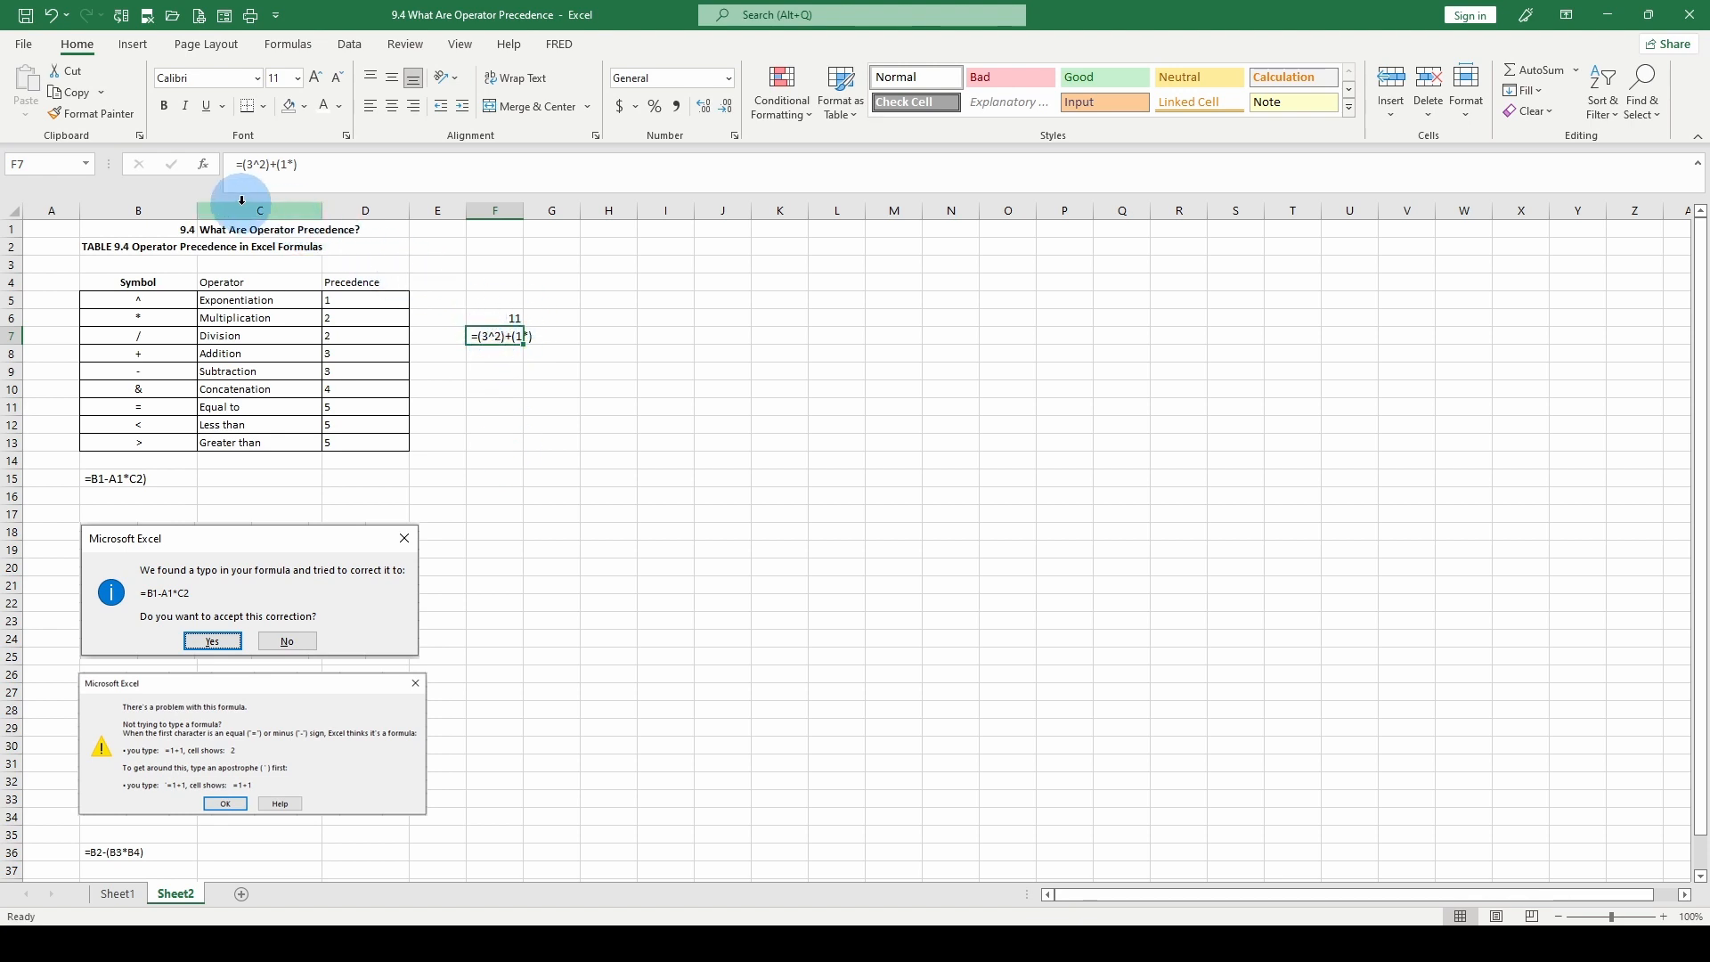
left_click(296, 167)
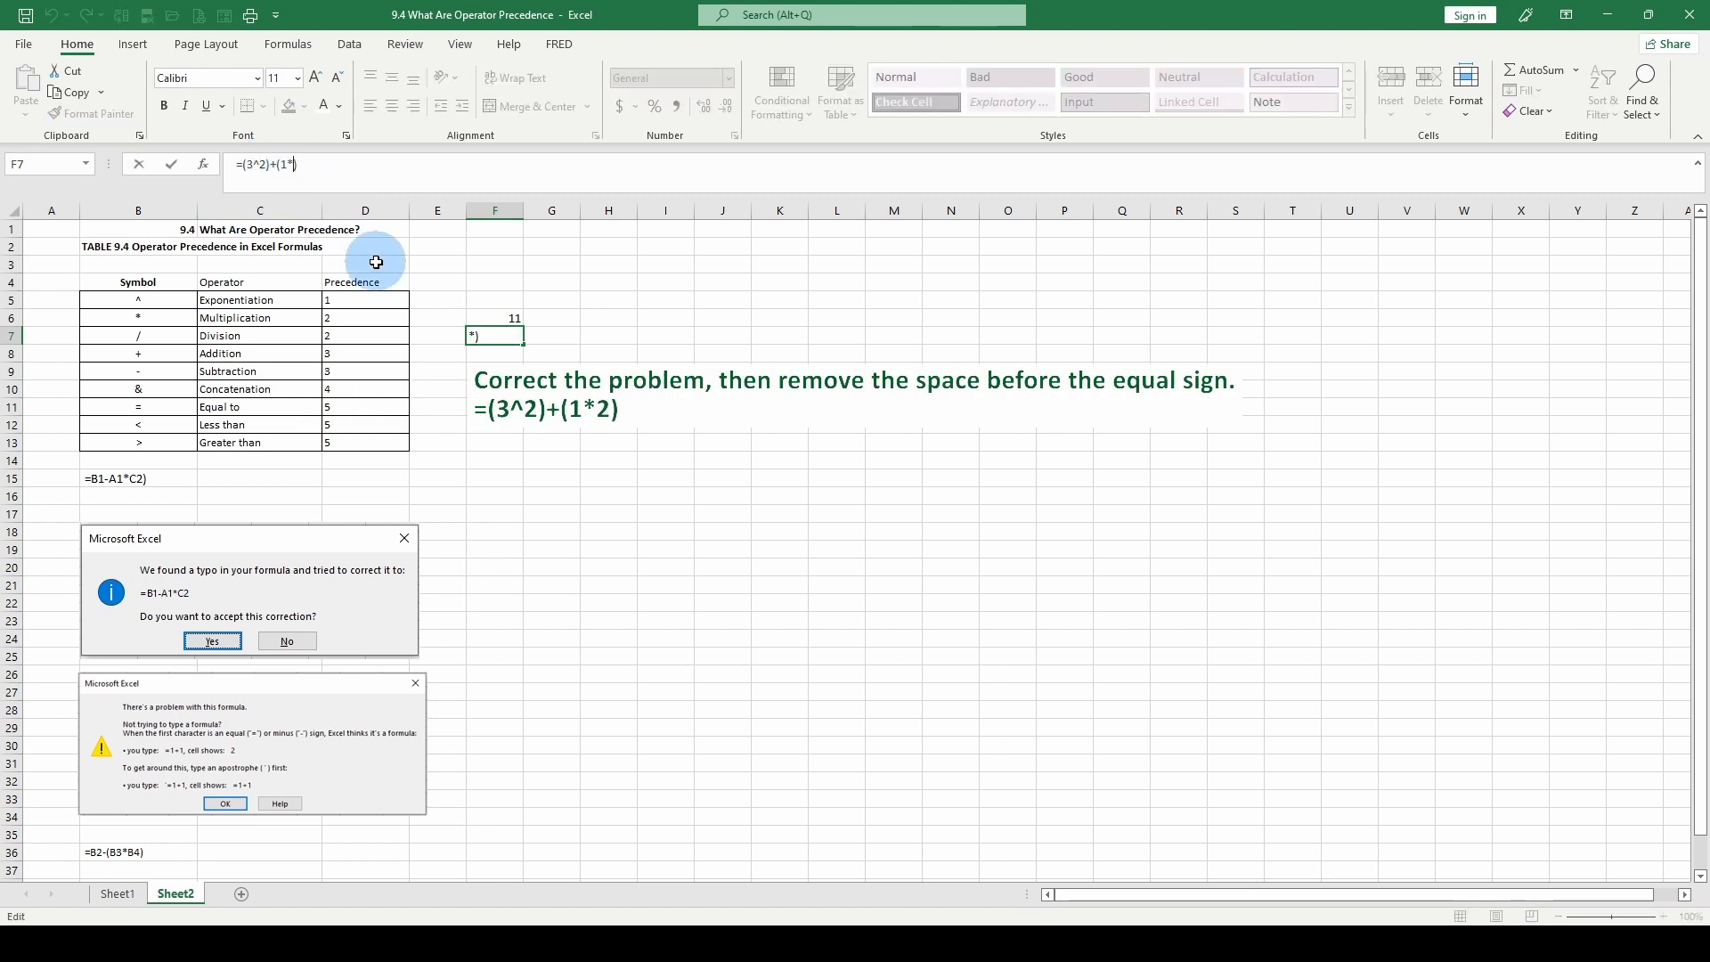
type("2")
key("ctrl+Return")
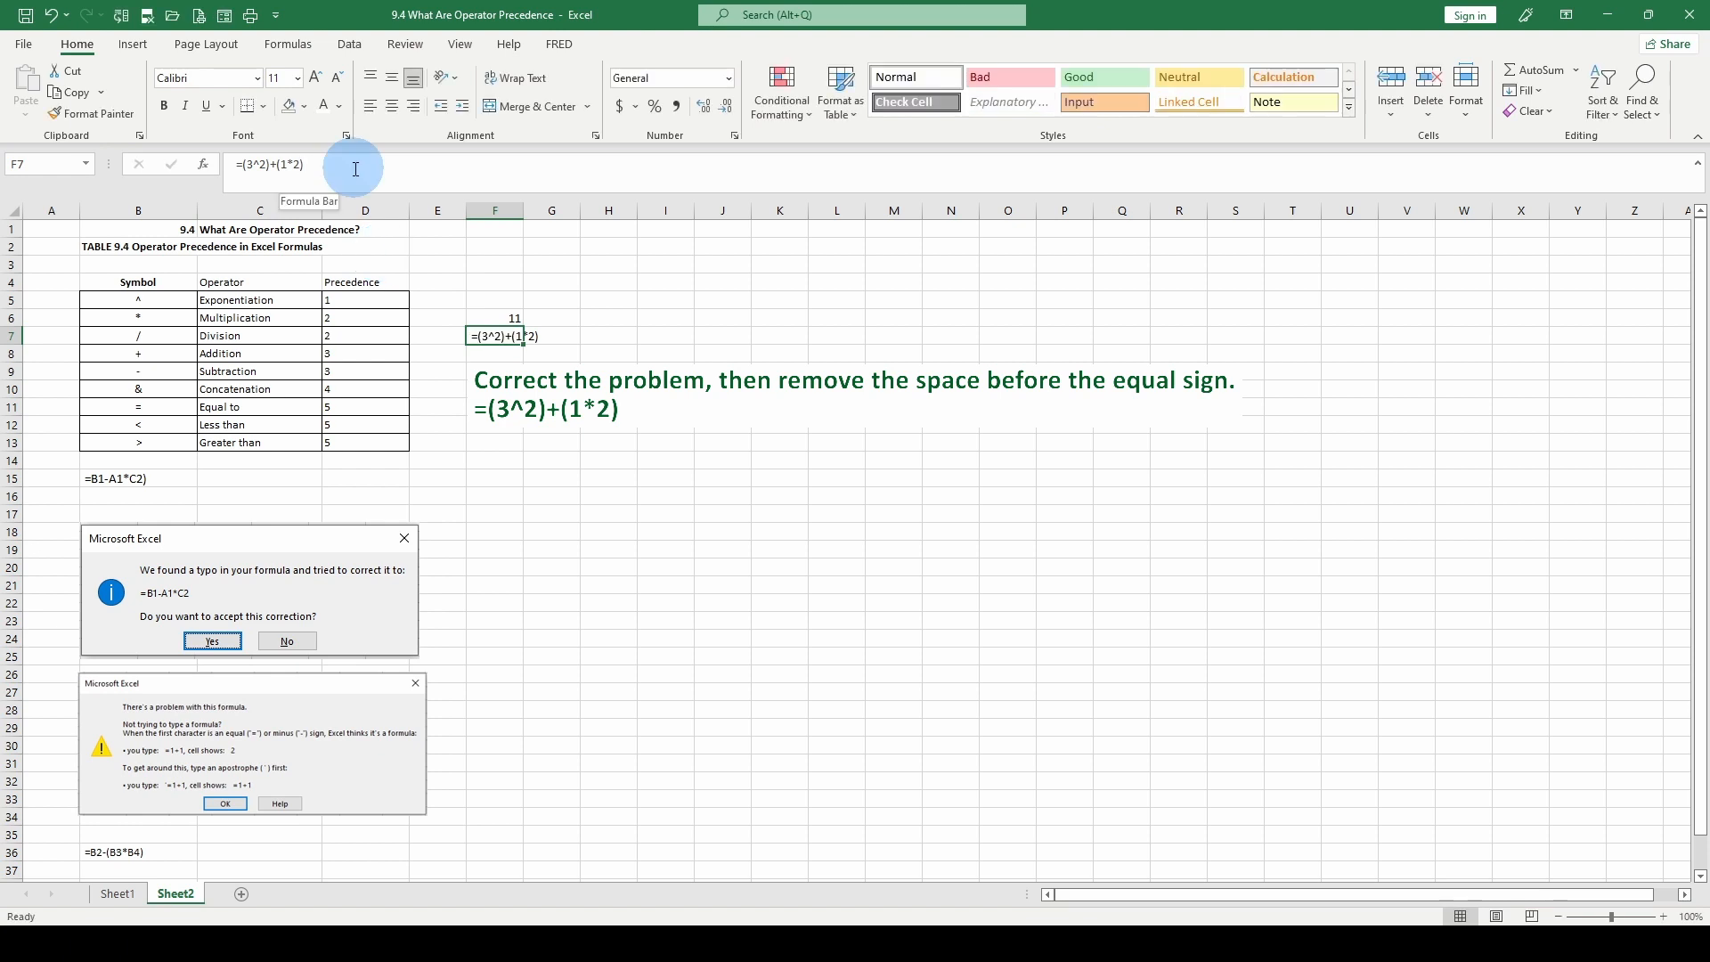
Remove the space before the equal sign in F7 to turn the text back into the formula =(3^2)+(1*2).
left_click(236, 165)
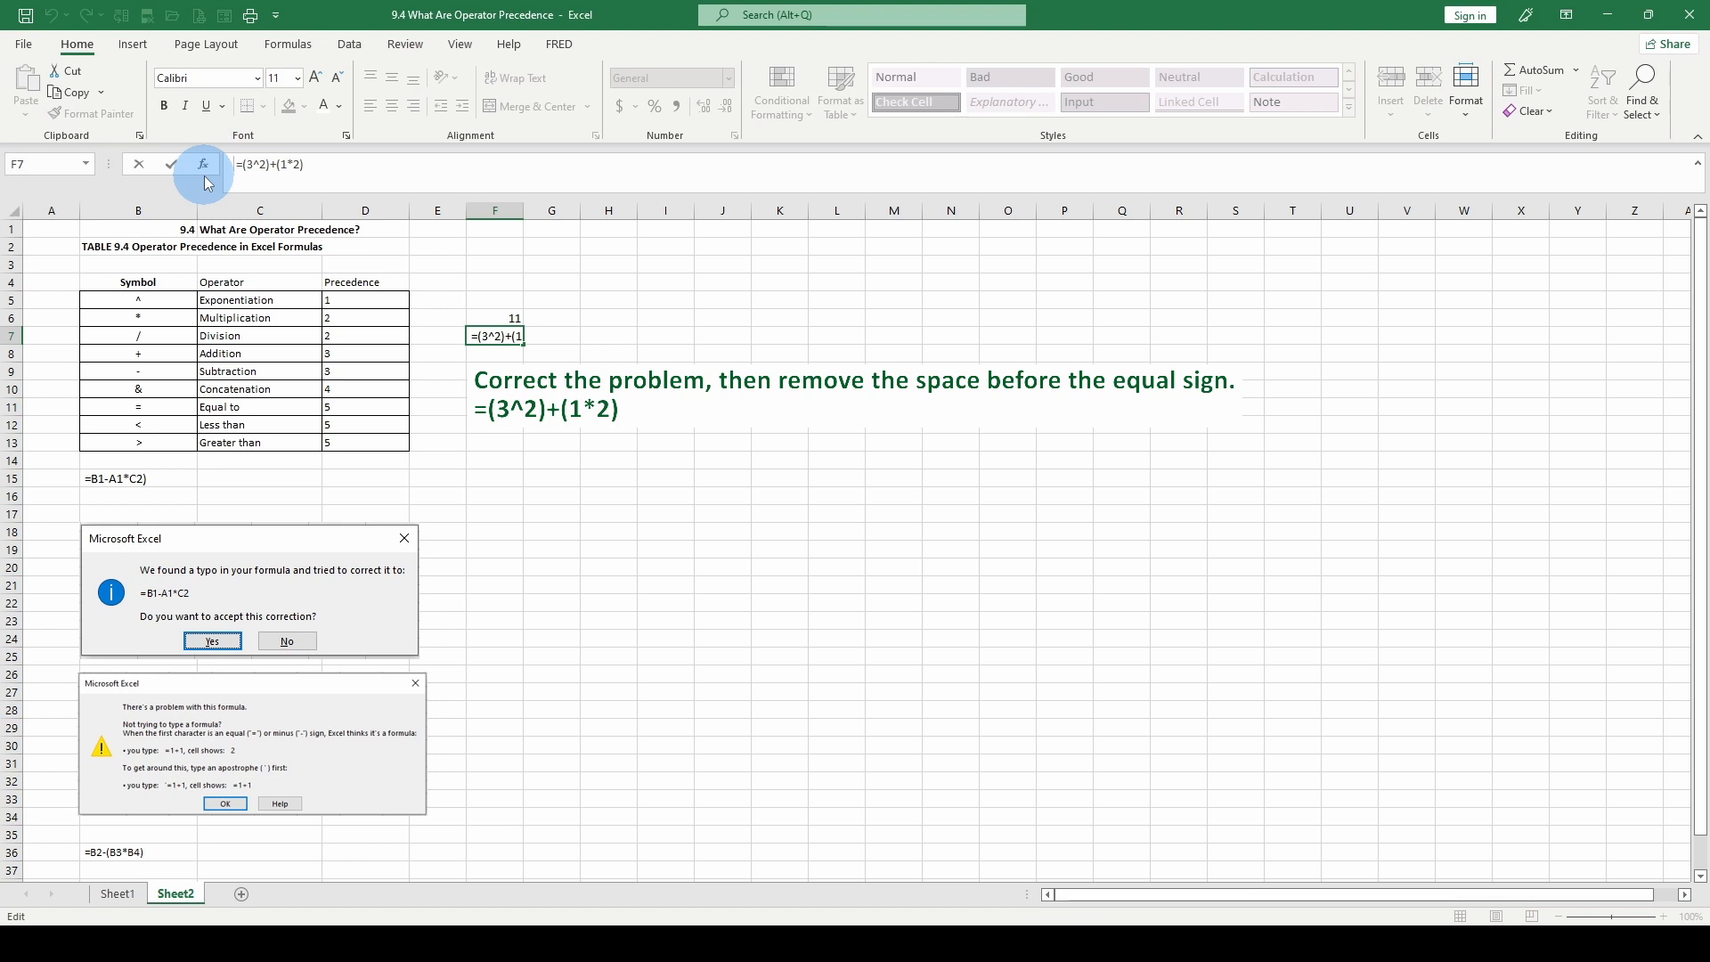
key("Delete")
key("Return")
key("Up")
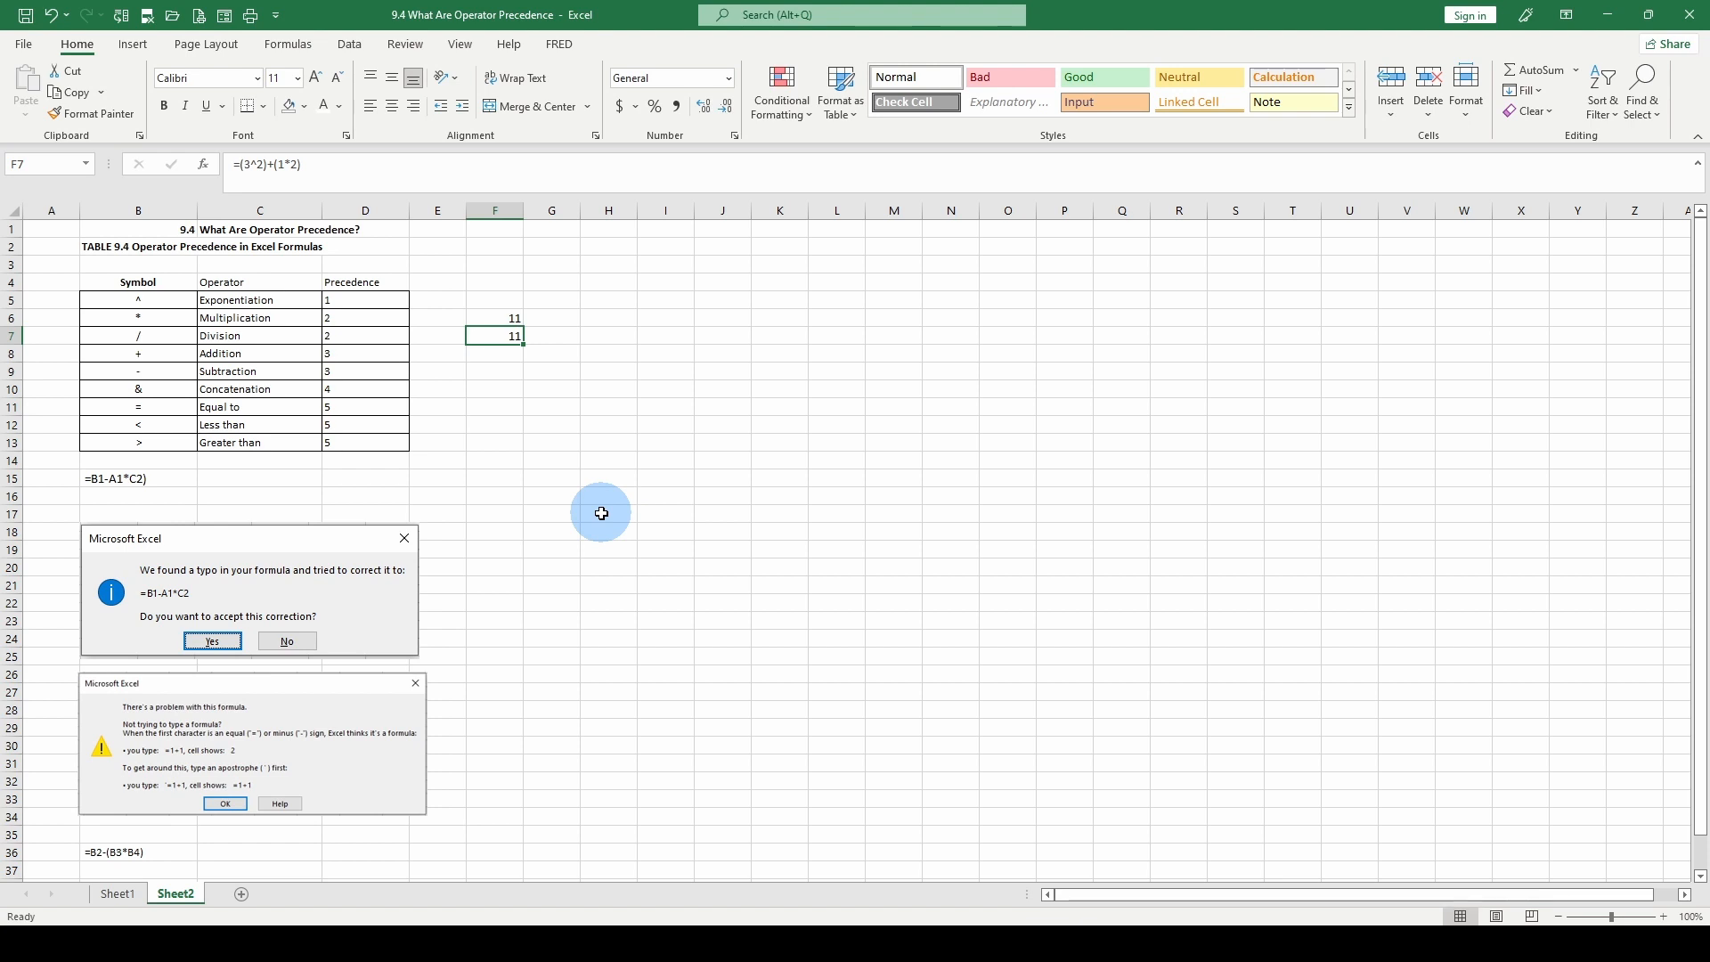
Select the Nested Parentheses heading and the example formula beneath it in cells B38:B39.
scroll(439, 624, "down", 2)
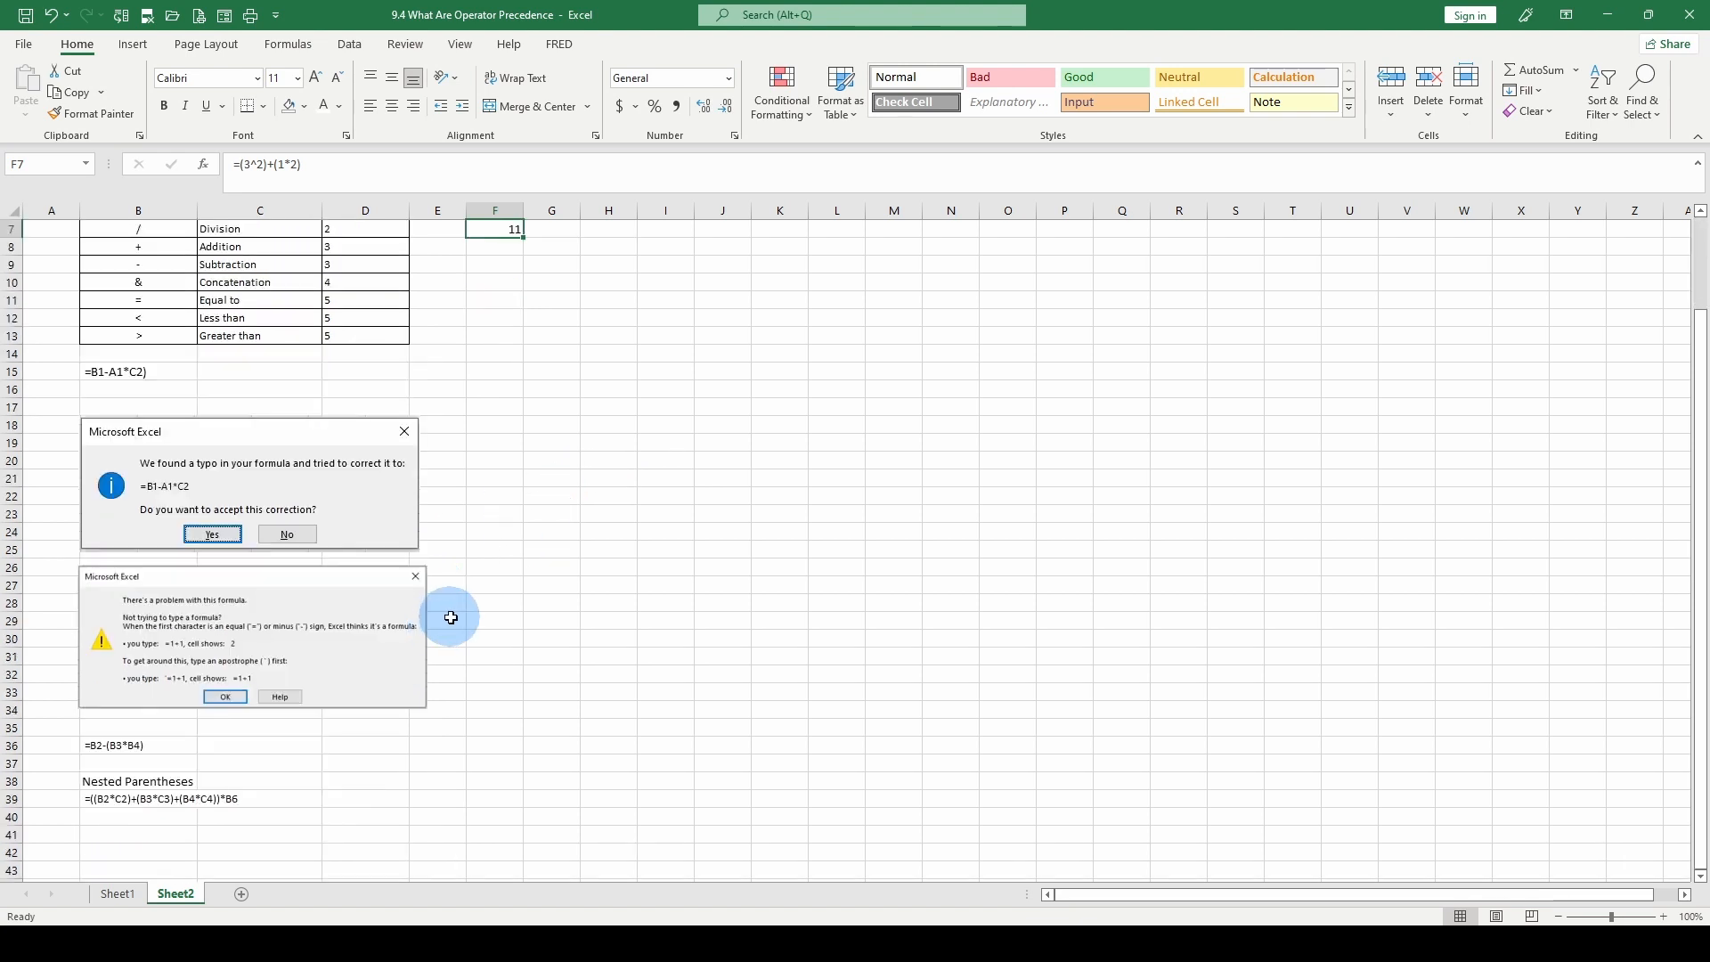
scroll(472, 595, "up", 2)
scroll(490, 587, "down", 2)
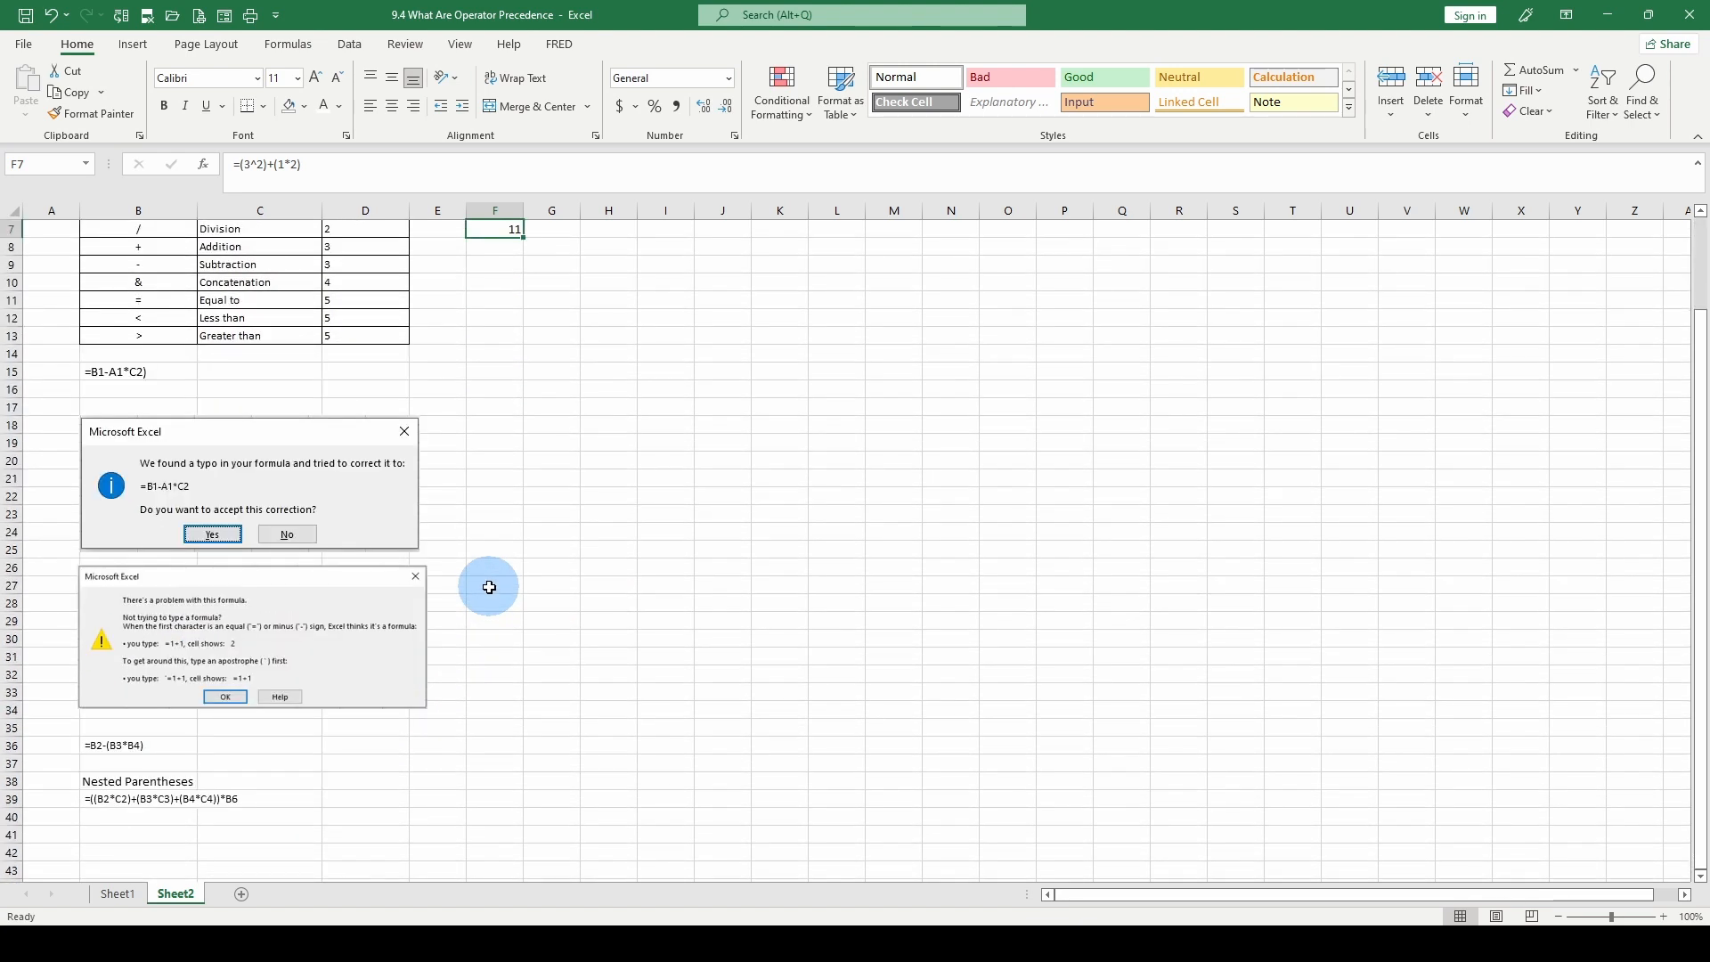
left_click(116, 780)
left_click_drag(116, 781, 116, 799)
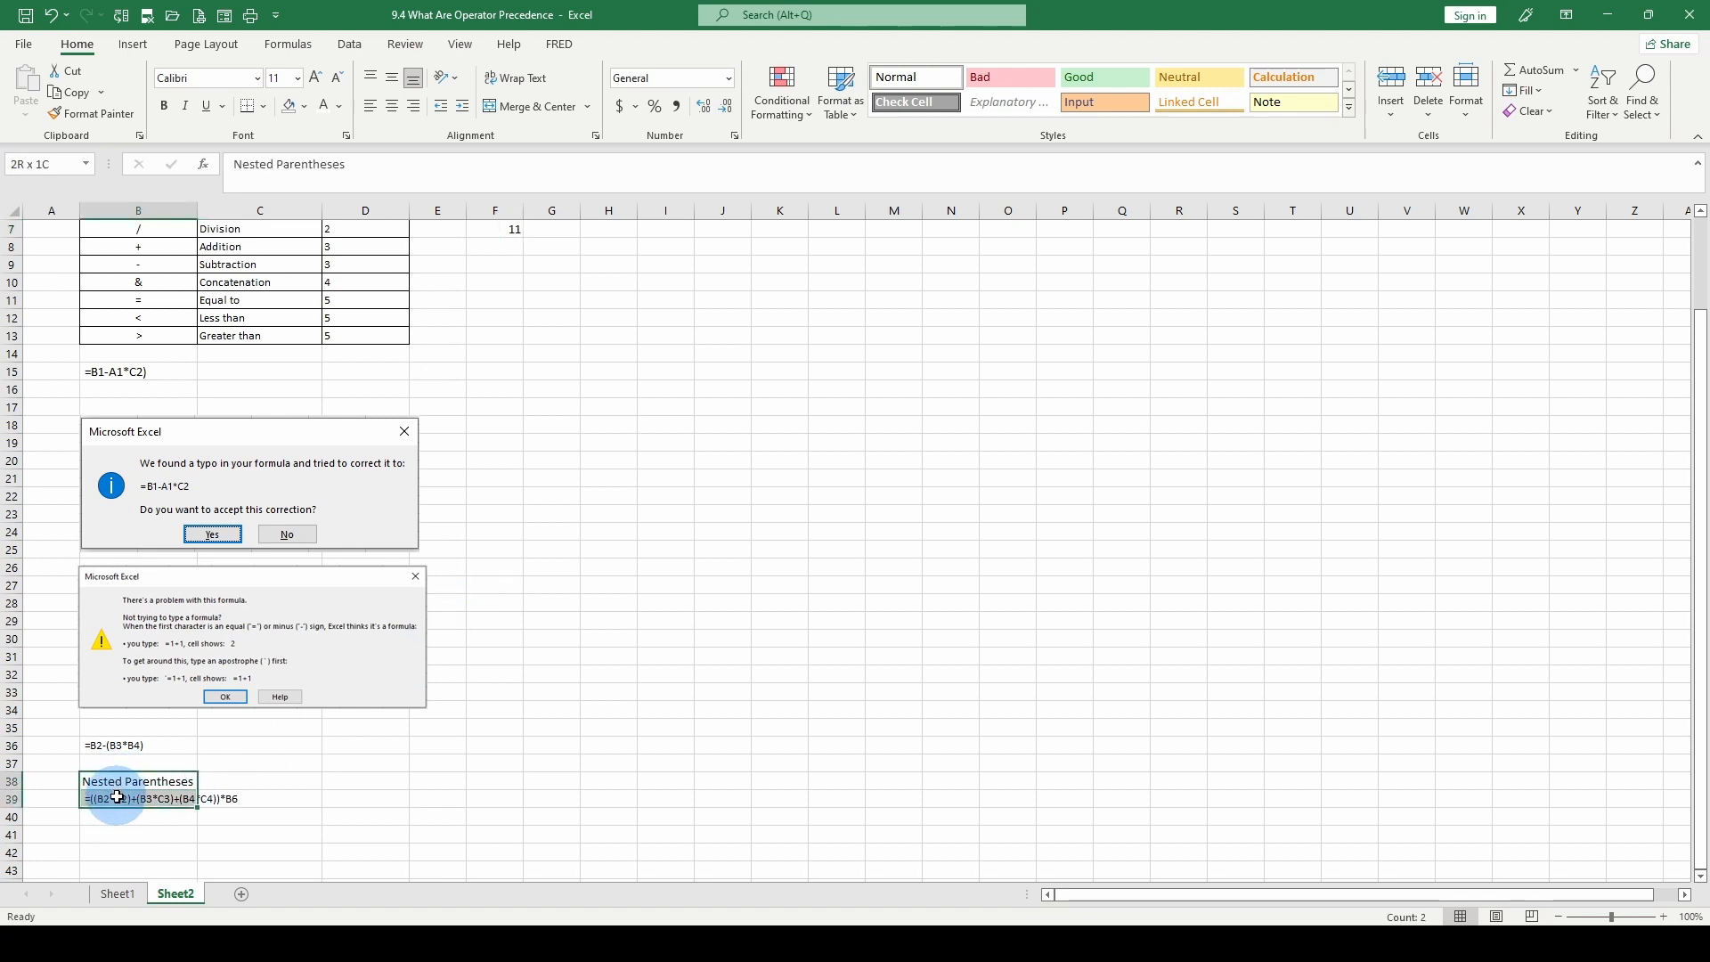
Move the Nested Parentheses heading and its example formula from B38:B39 to F9:F10.
right_click(117, 802)
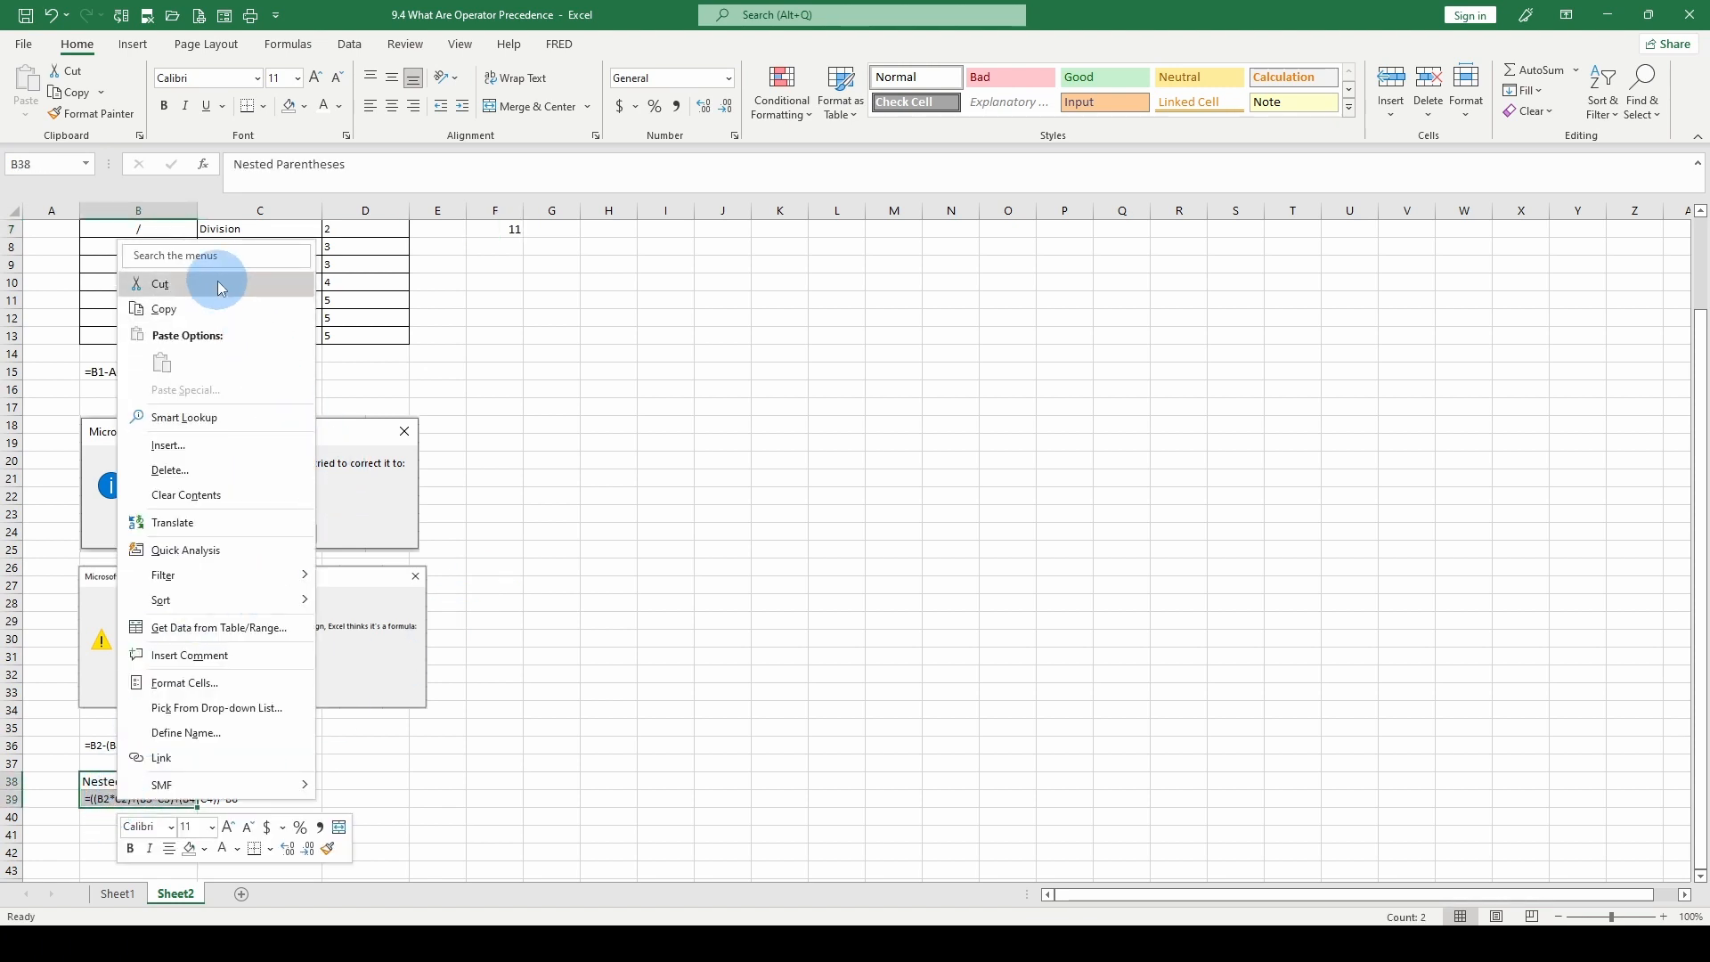
left_click(217, 281)
left_click(508, 270)
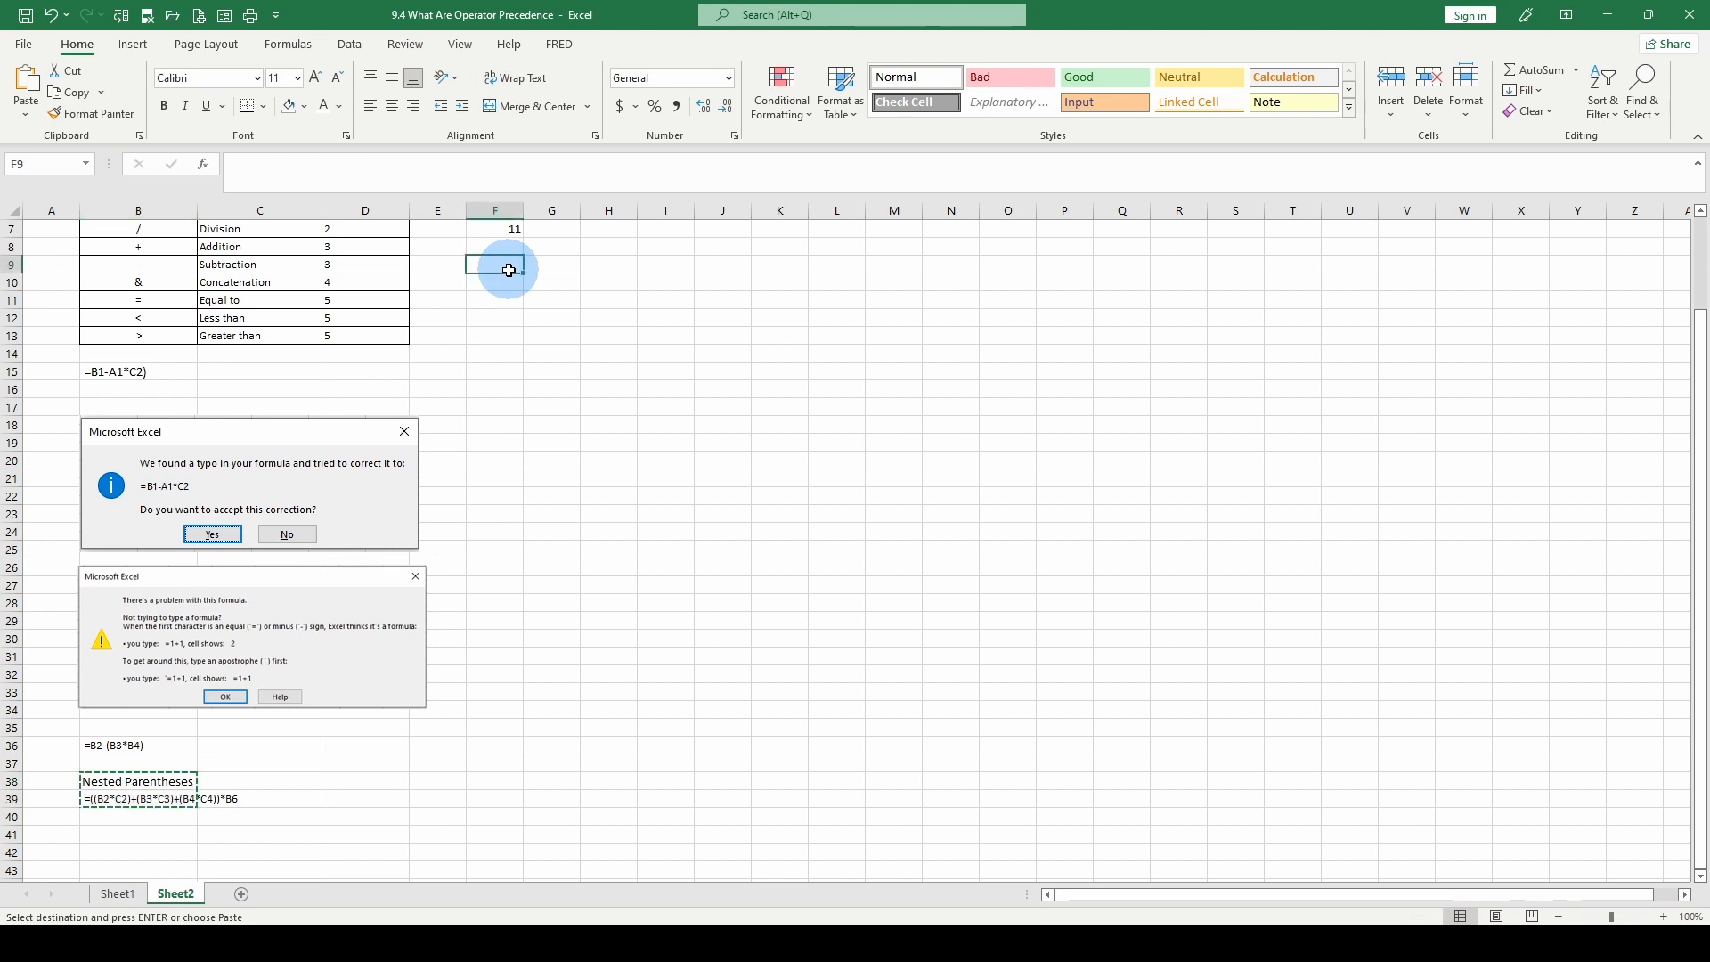
right_click(512, 269)
left_click(555, 394)
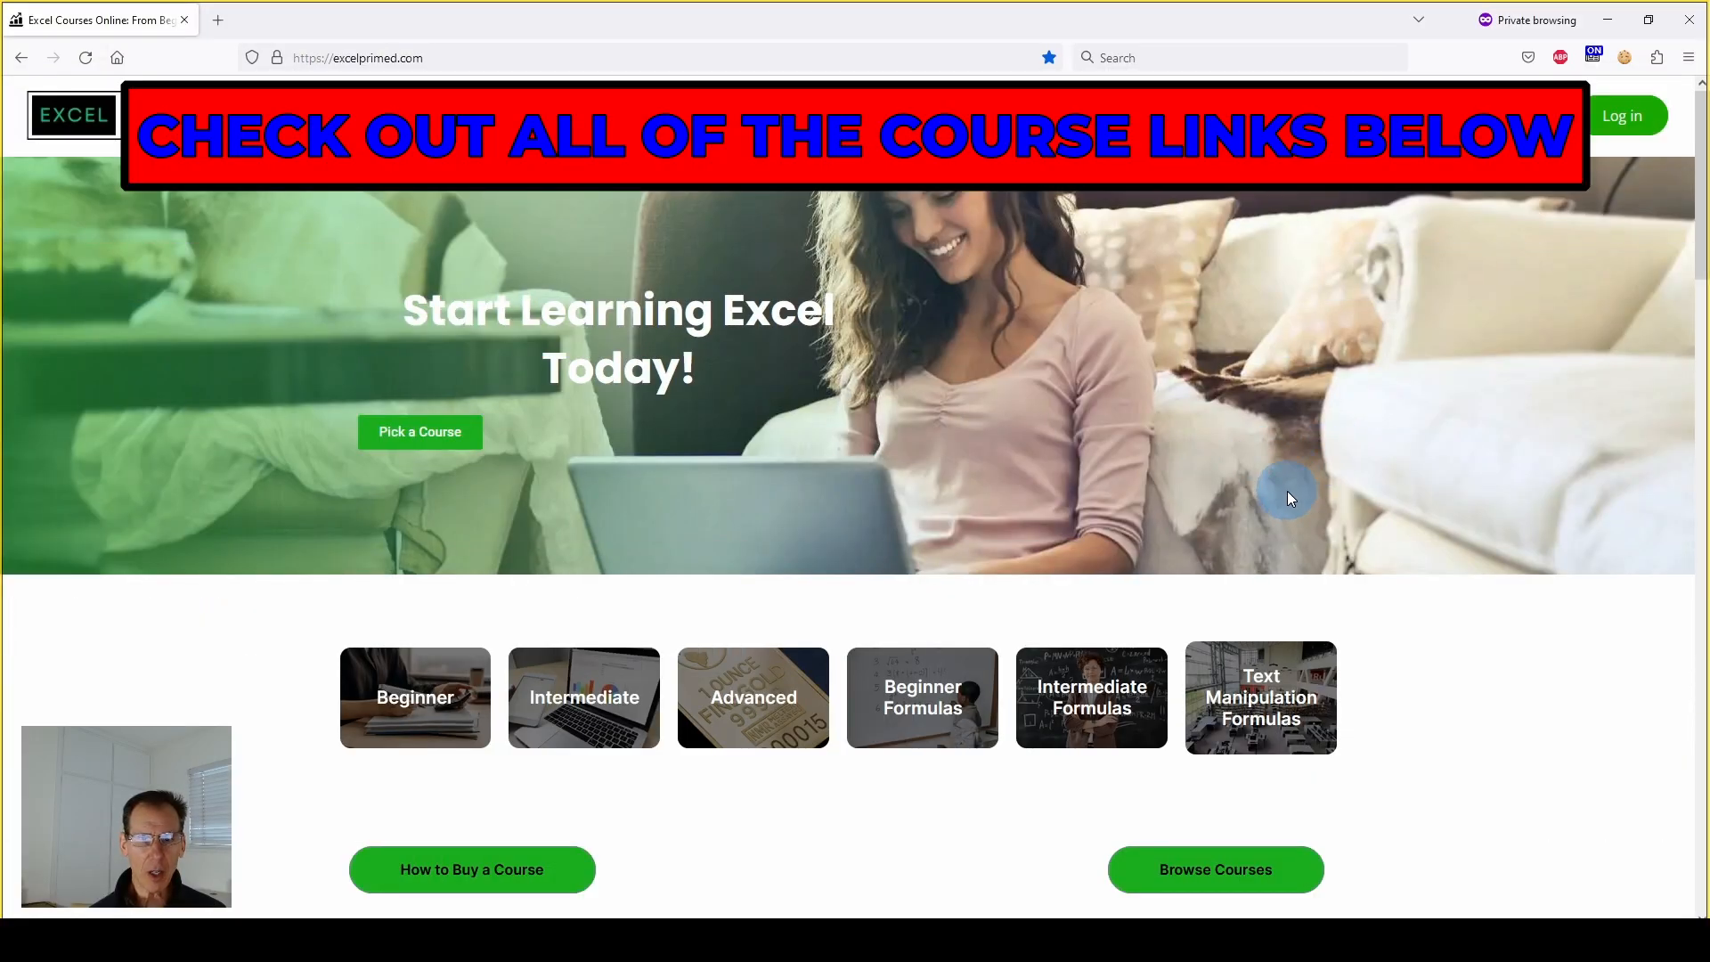
Look through the Excel courses offered on excelprimed.com, covering data and text manipulation, essentials and formulas at each level.
scroll(1286, 490, "down", 5)
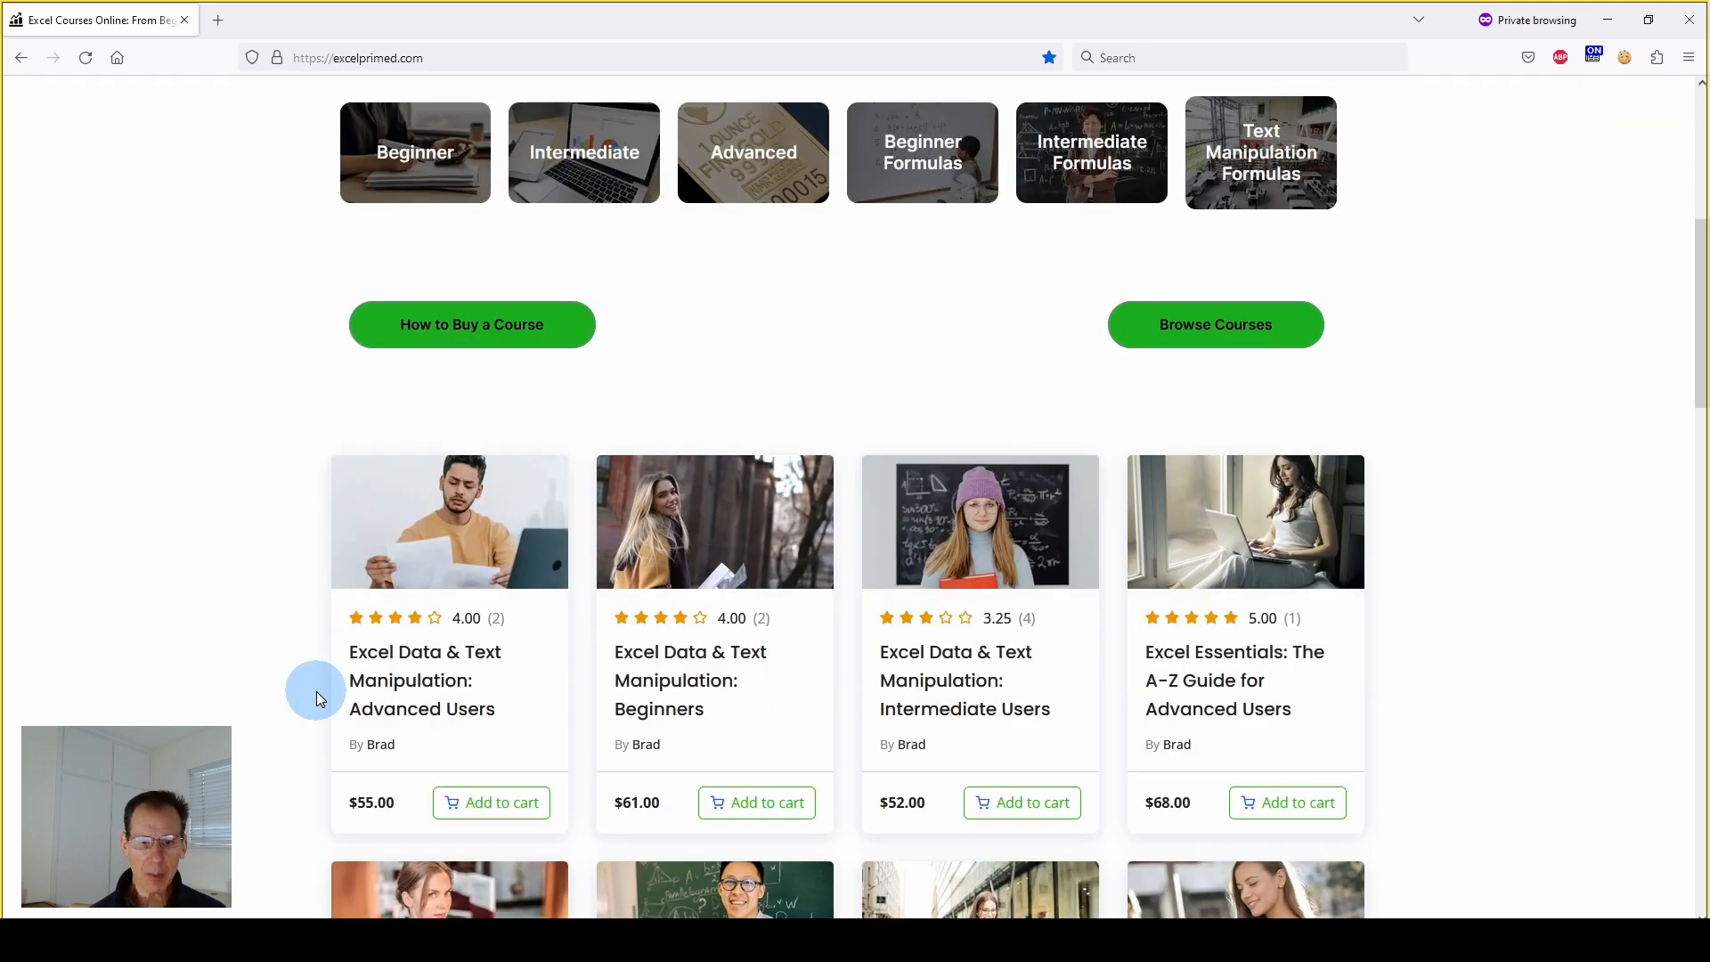
scroll(1210, 499, "down", 2)
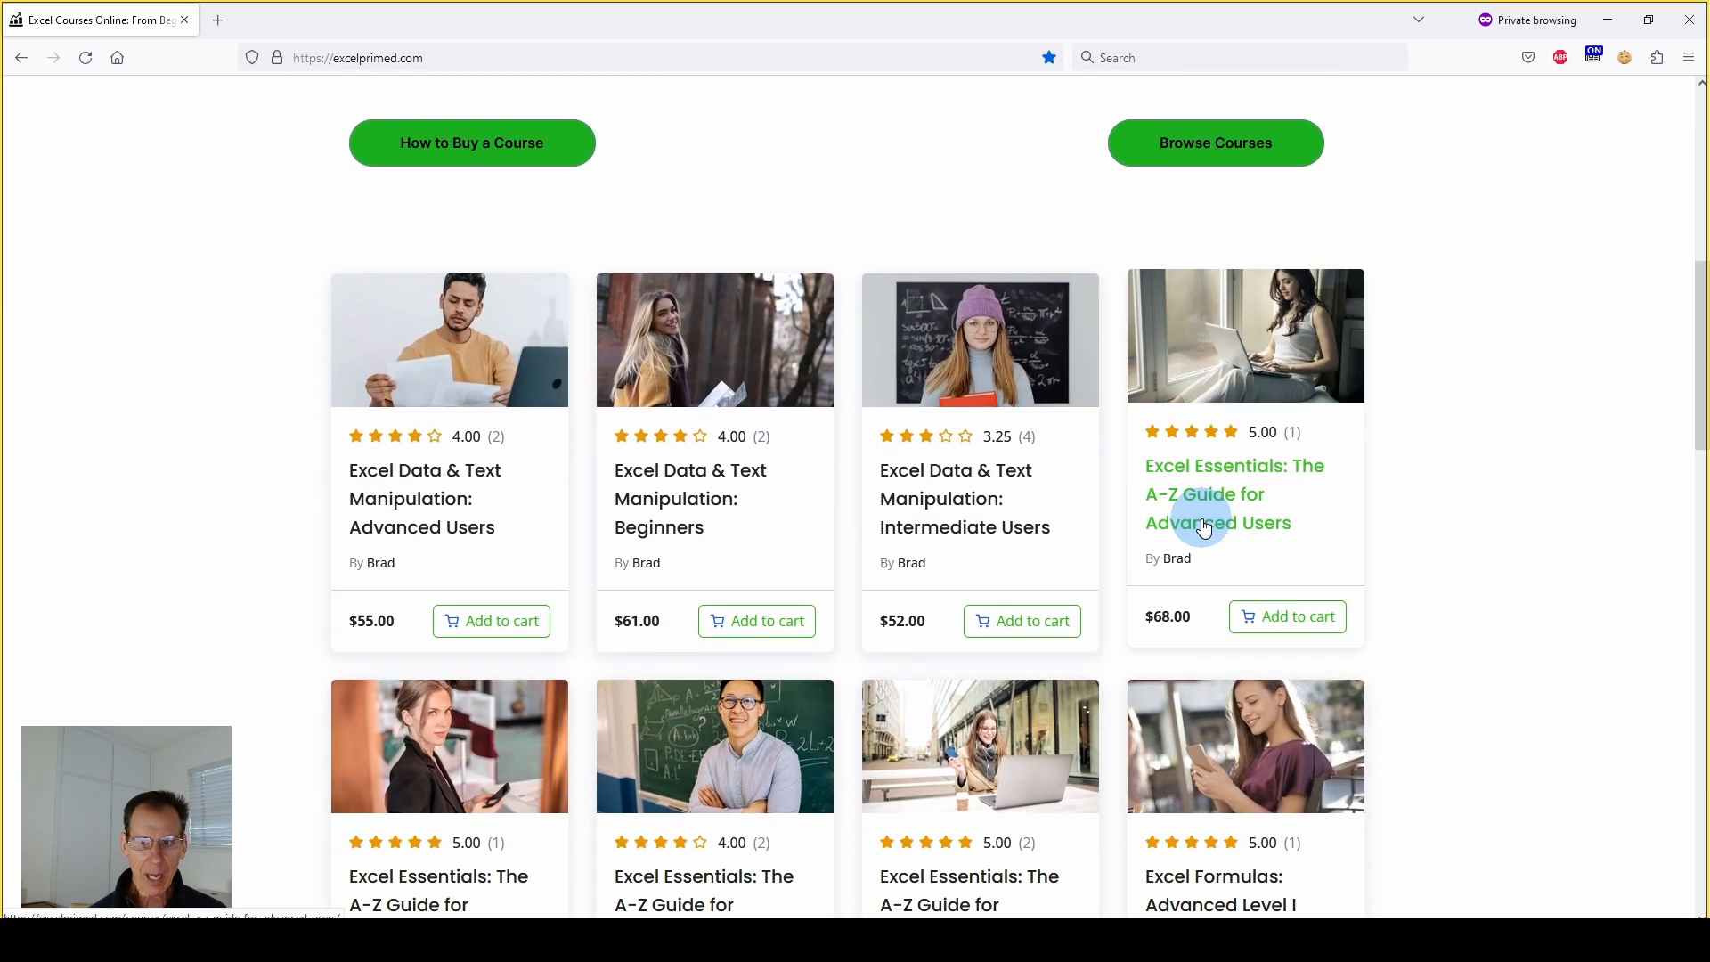
scroll(1205, 528, "down", 1)
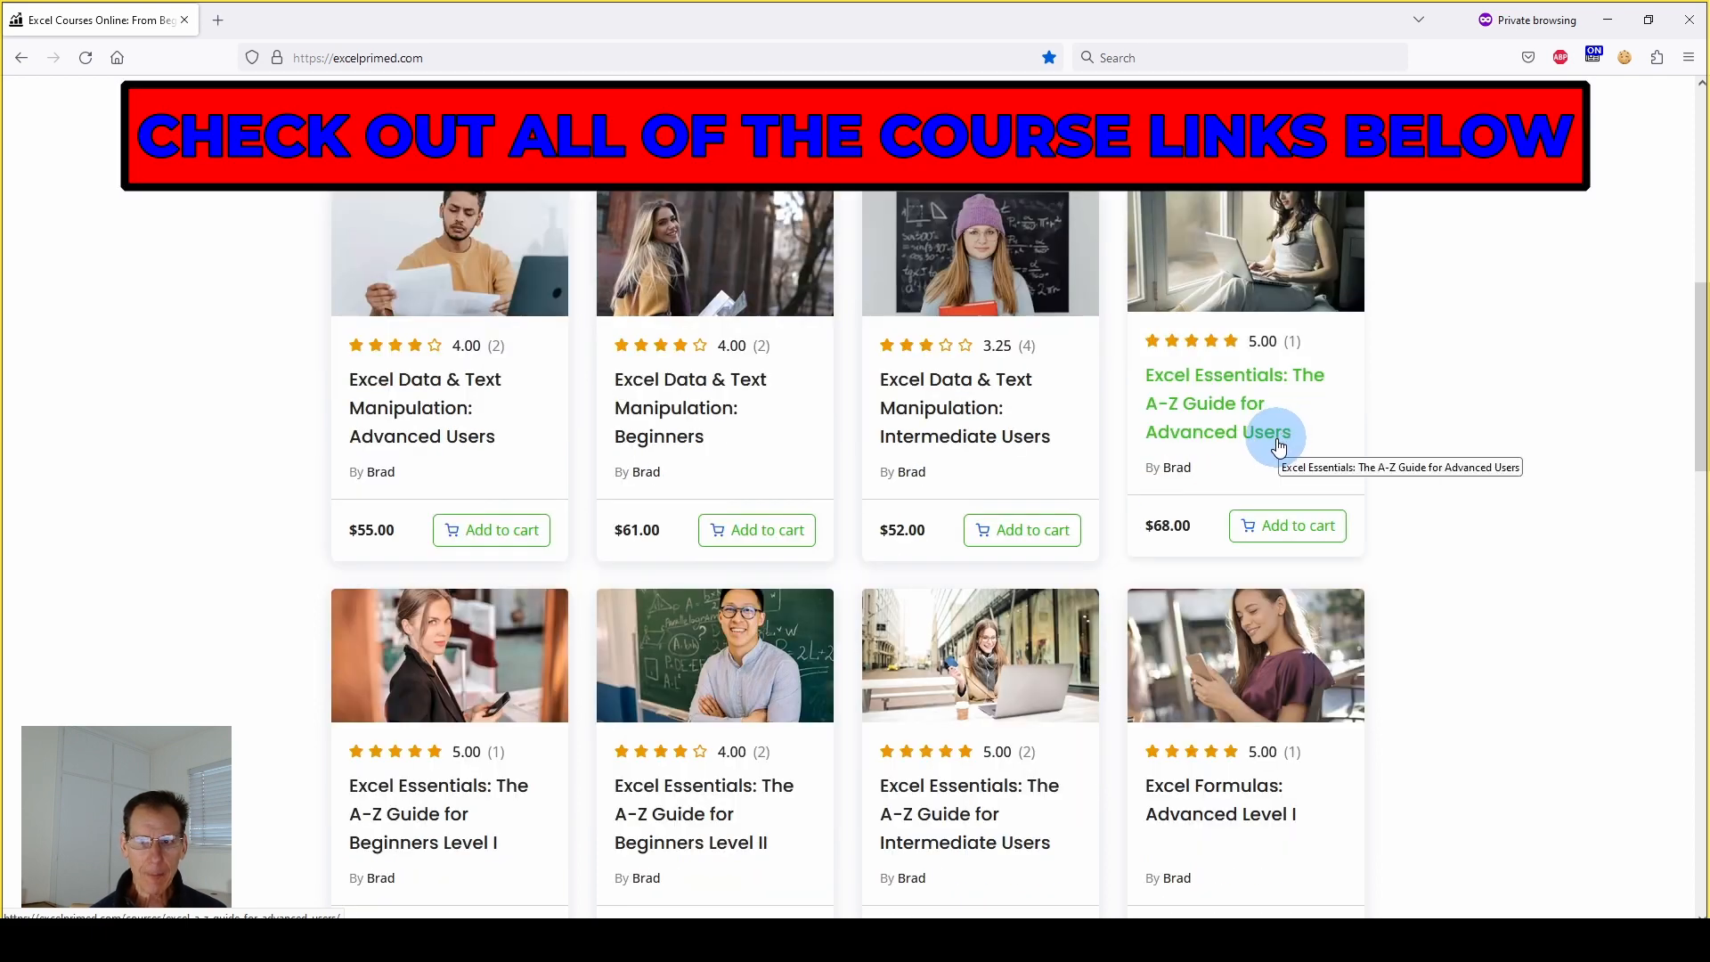
scroll(1279, 443, "up", 1)
scroll(1276, 439, "down", 1)
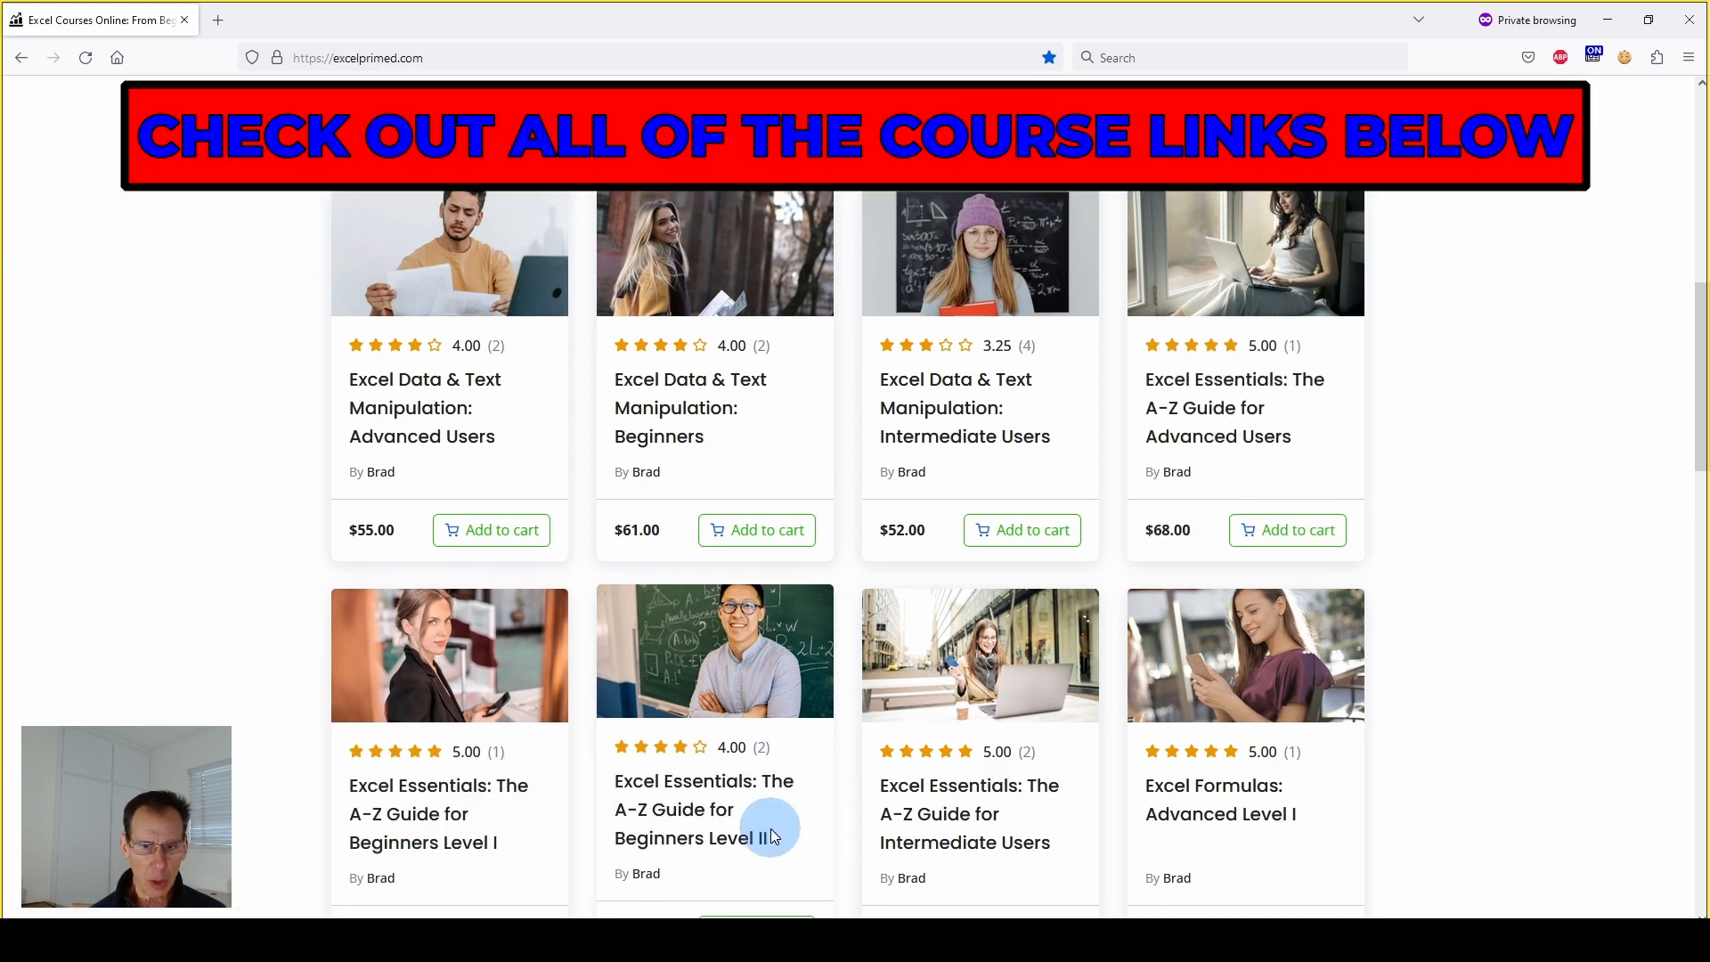
scroll(949, 704, "down", 1)
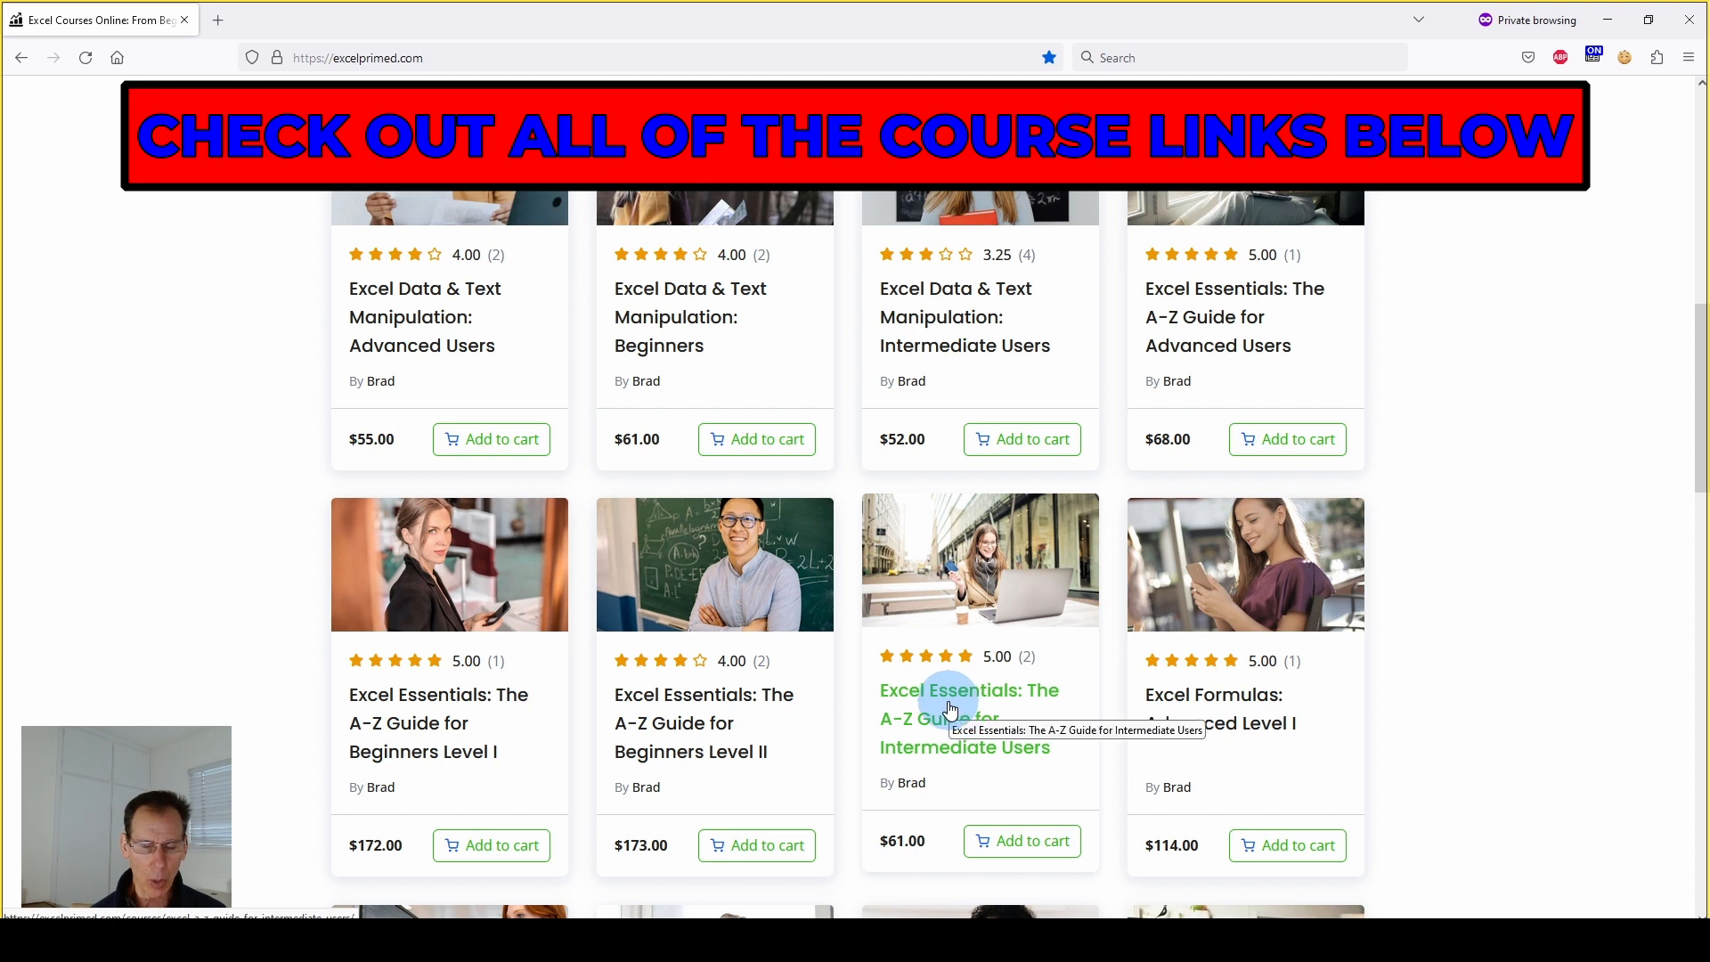
scroll(1158, 677, "down", 1)
scroll(1299, 602, "down", 1)
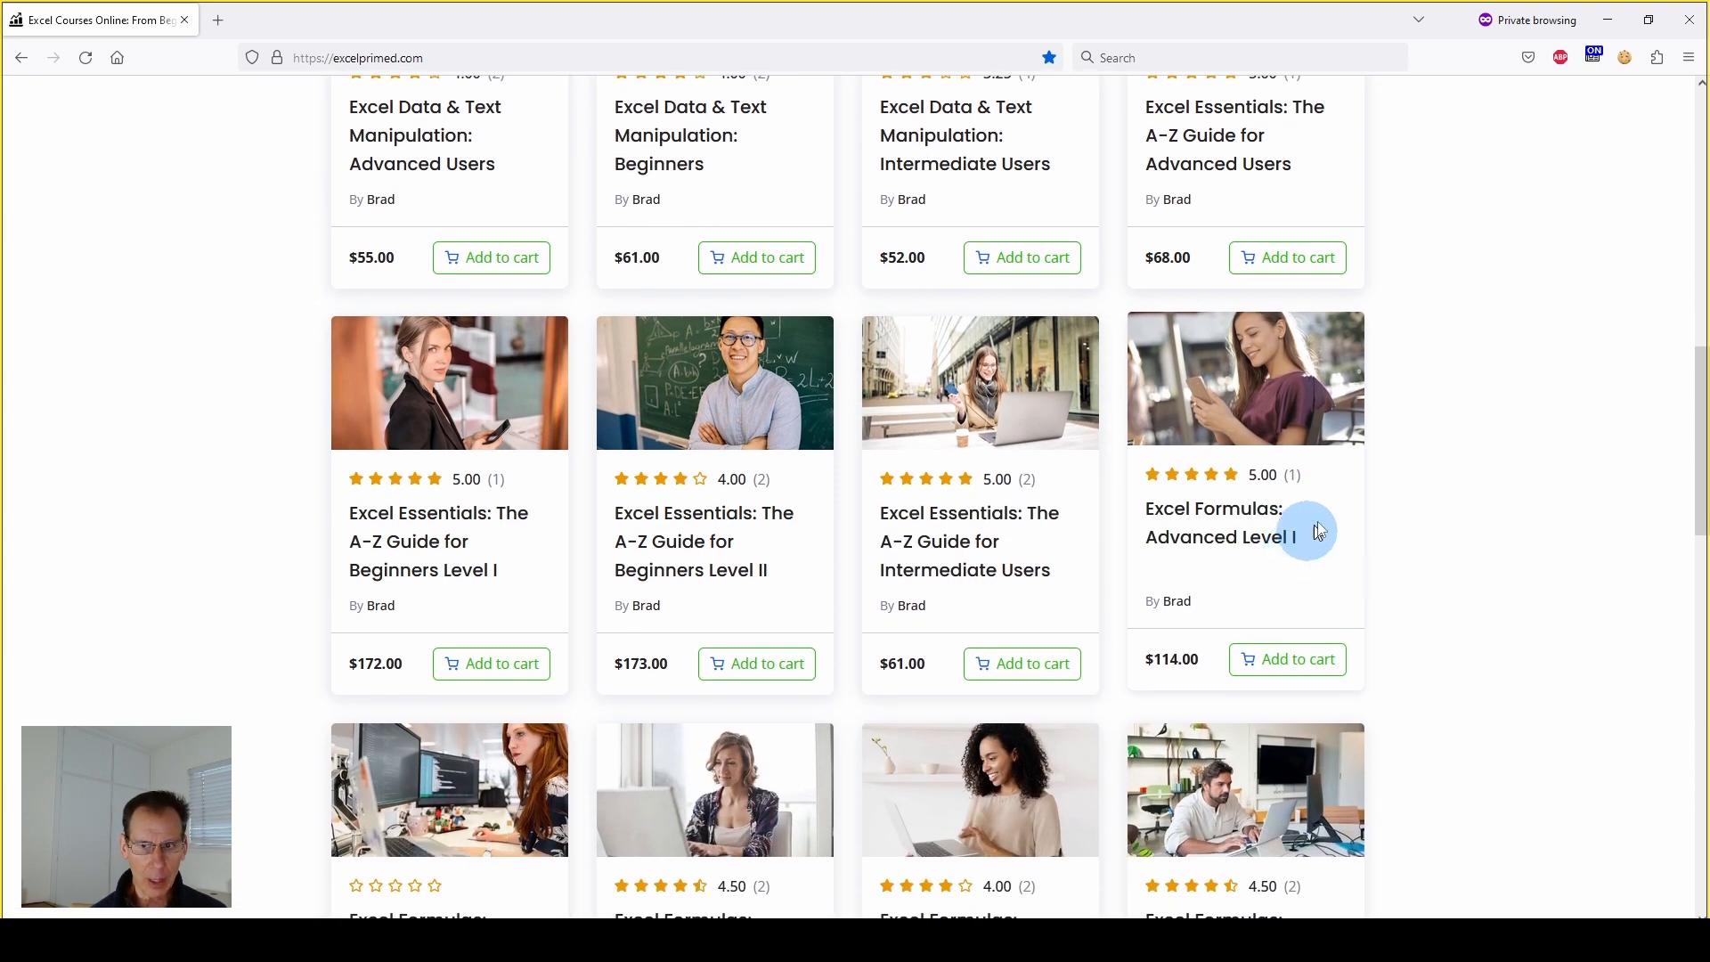
scroll(831, 784, "down", 1)
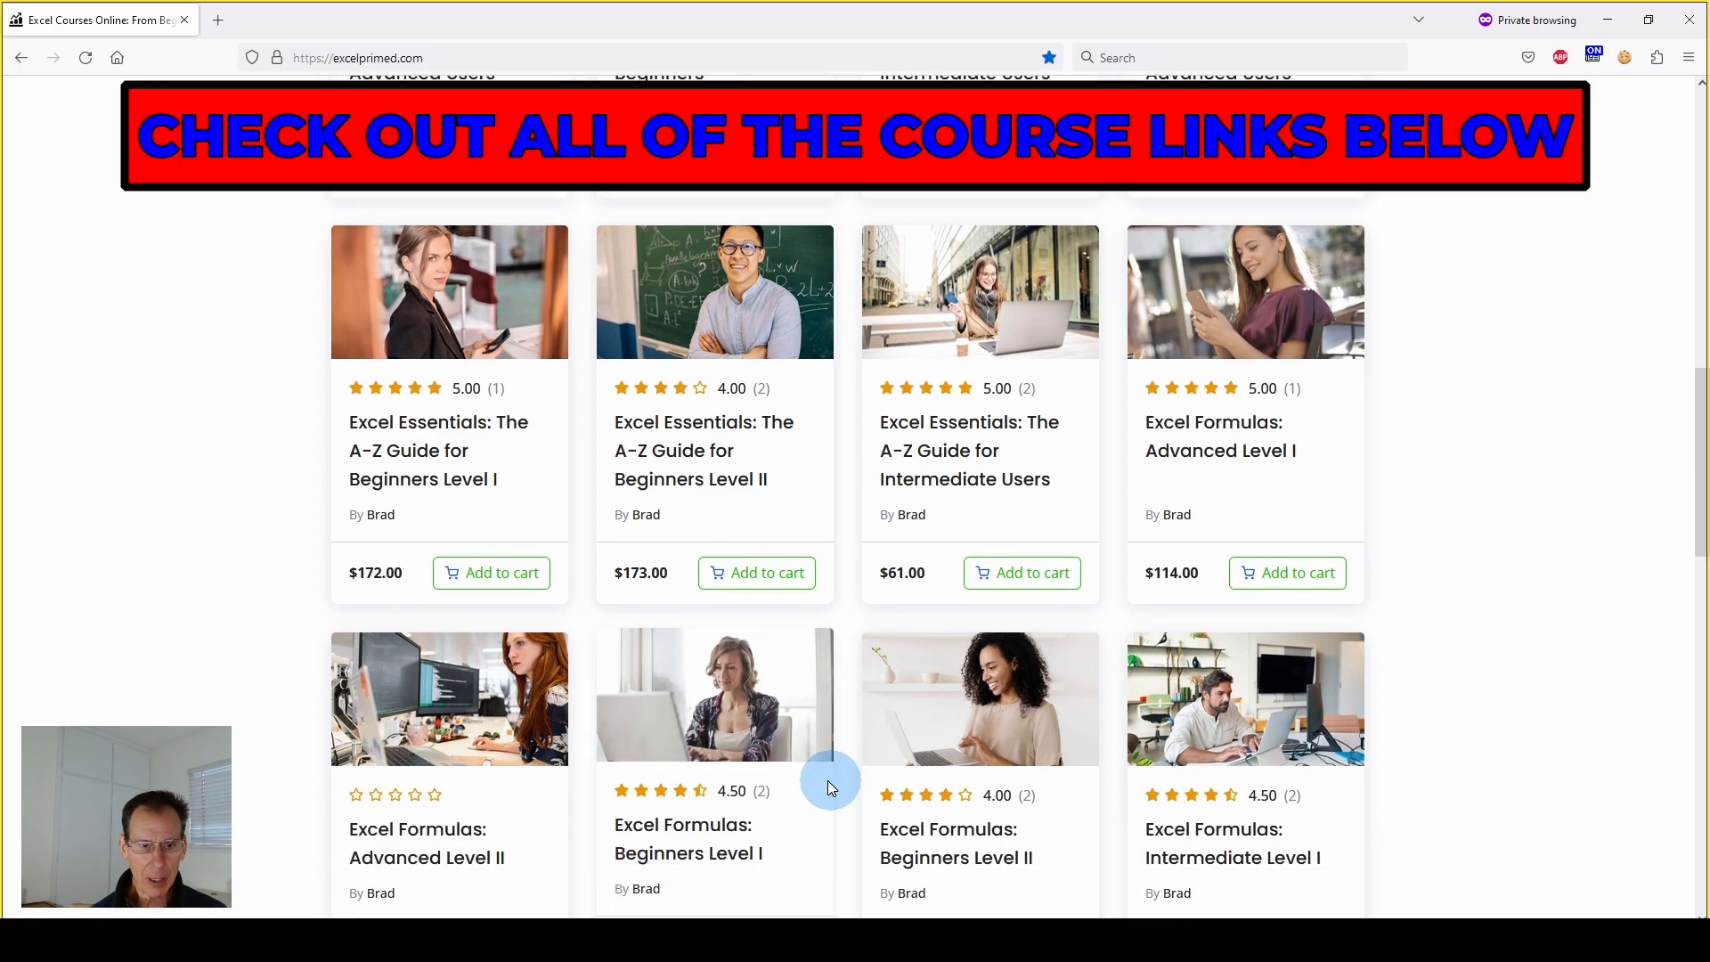
scroll(912, 775, "down", 1)
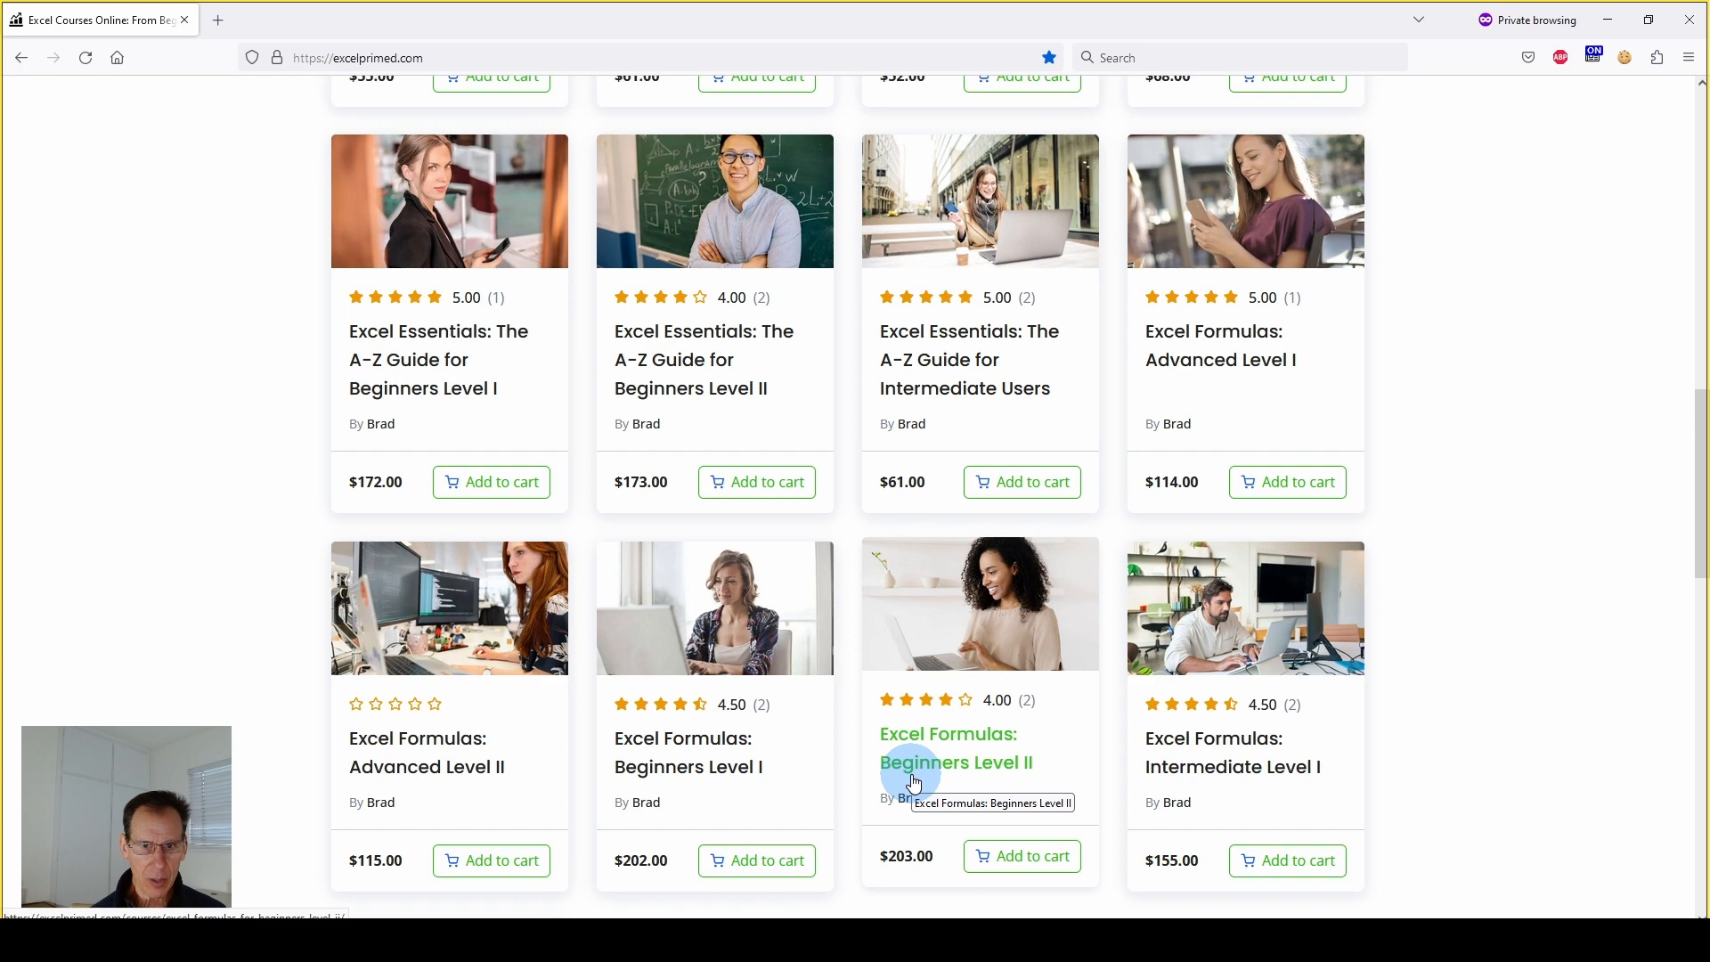
scroll(914, 782, "up", 6)
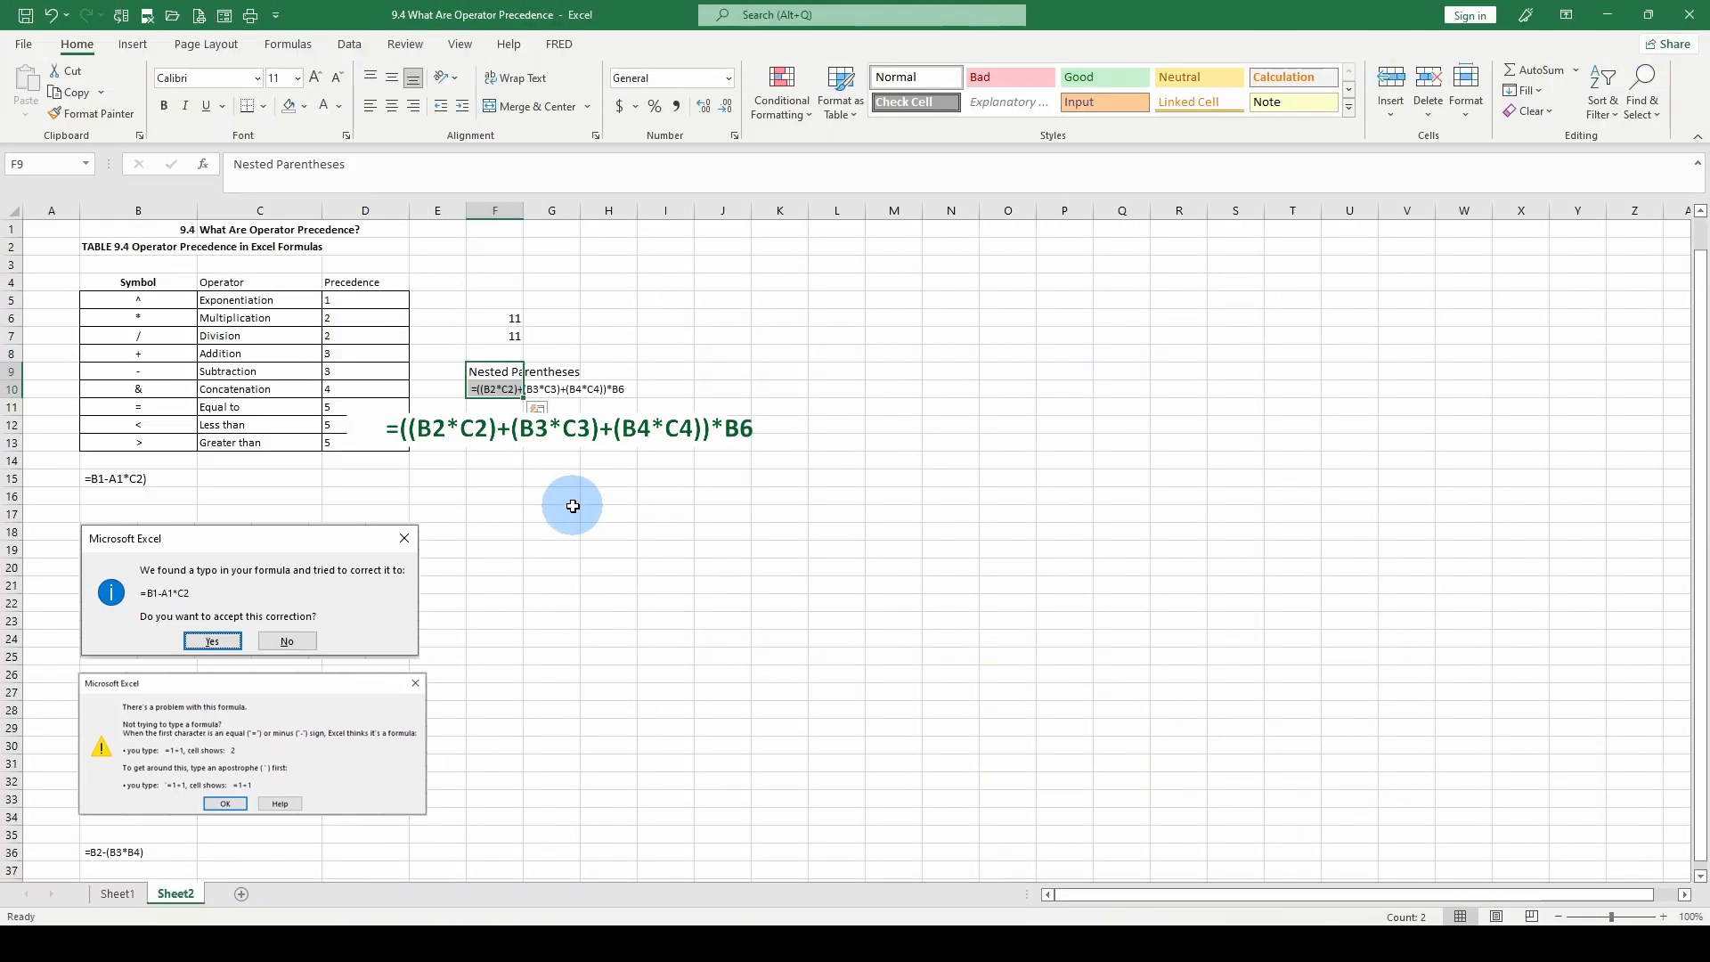
Remove the space before the equal sign in F10 to turn the text into the formula =((B2*C2)+(B3*C3)+(B4*C4))*B6.
left_click(504, 389)
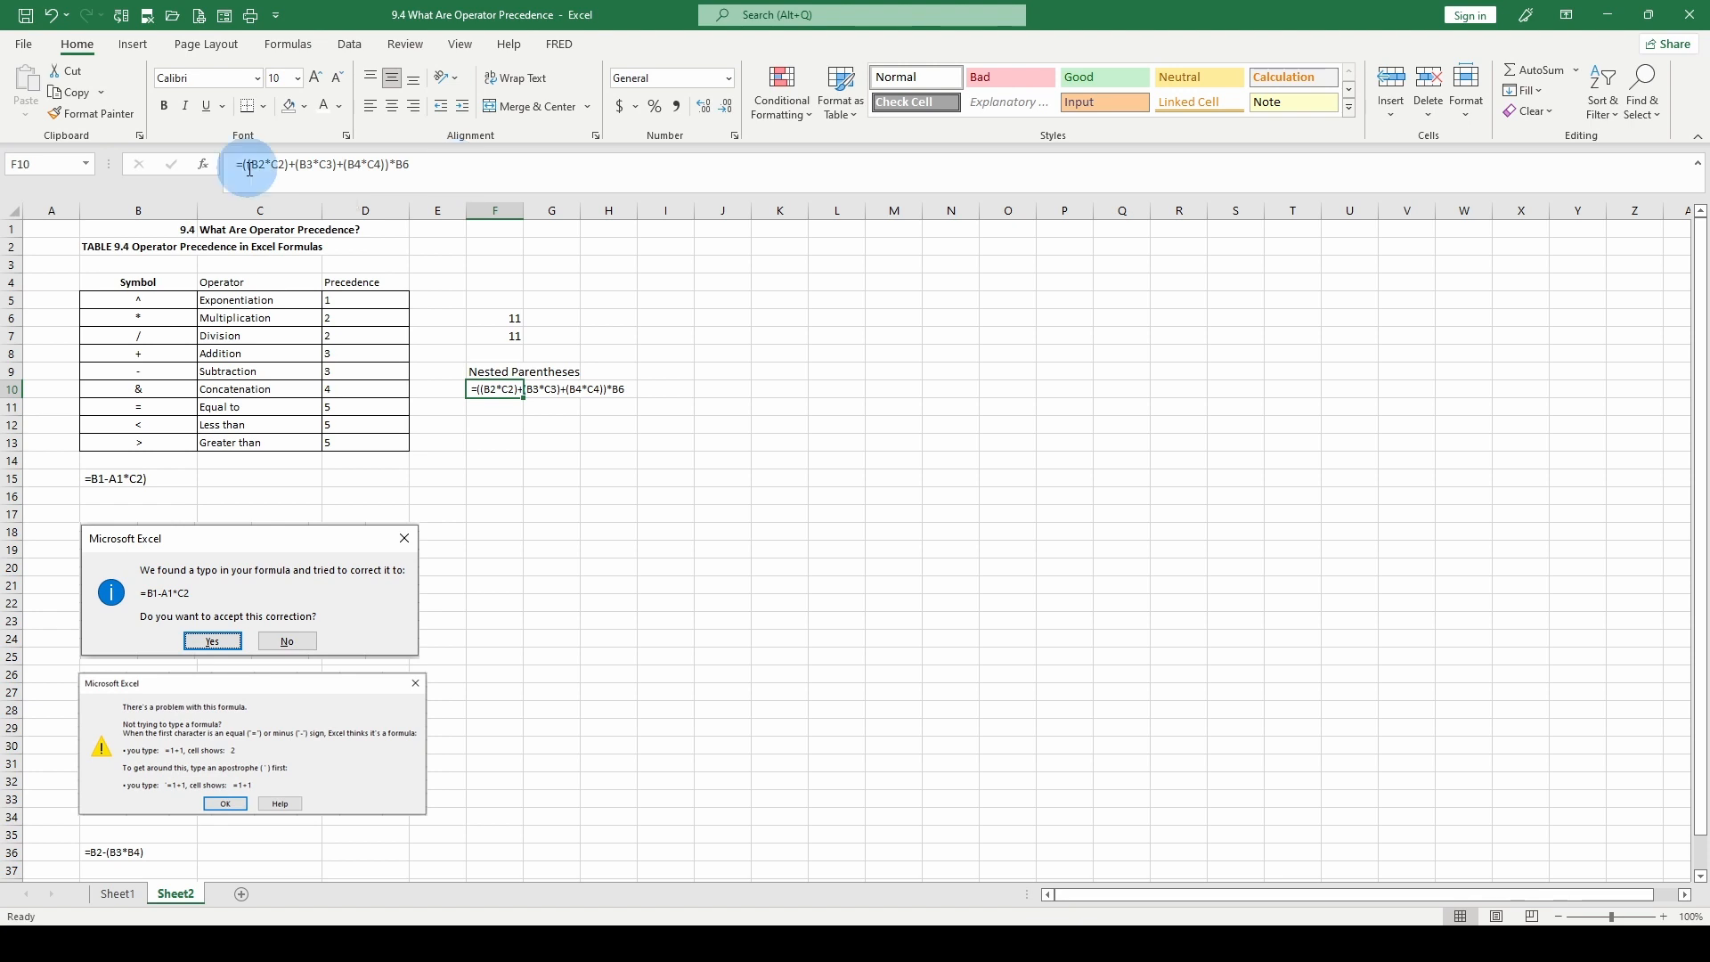
left_click(316, 188)
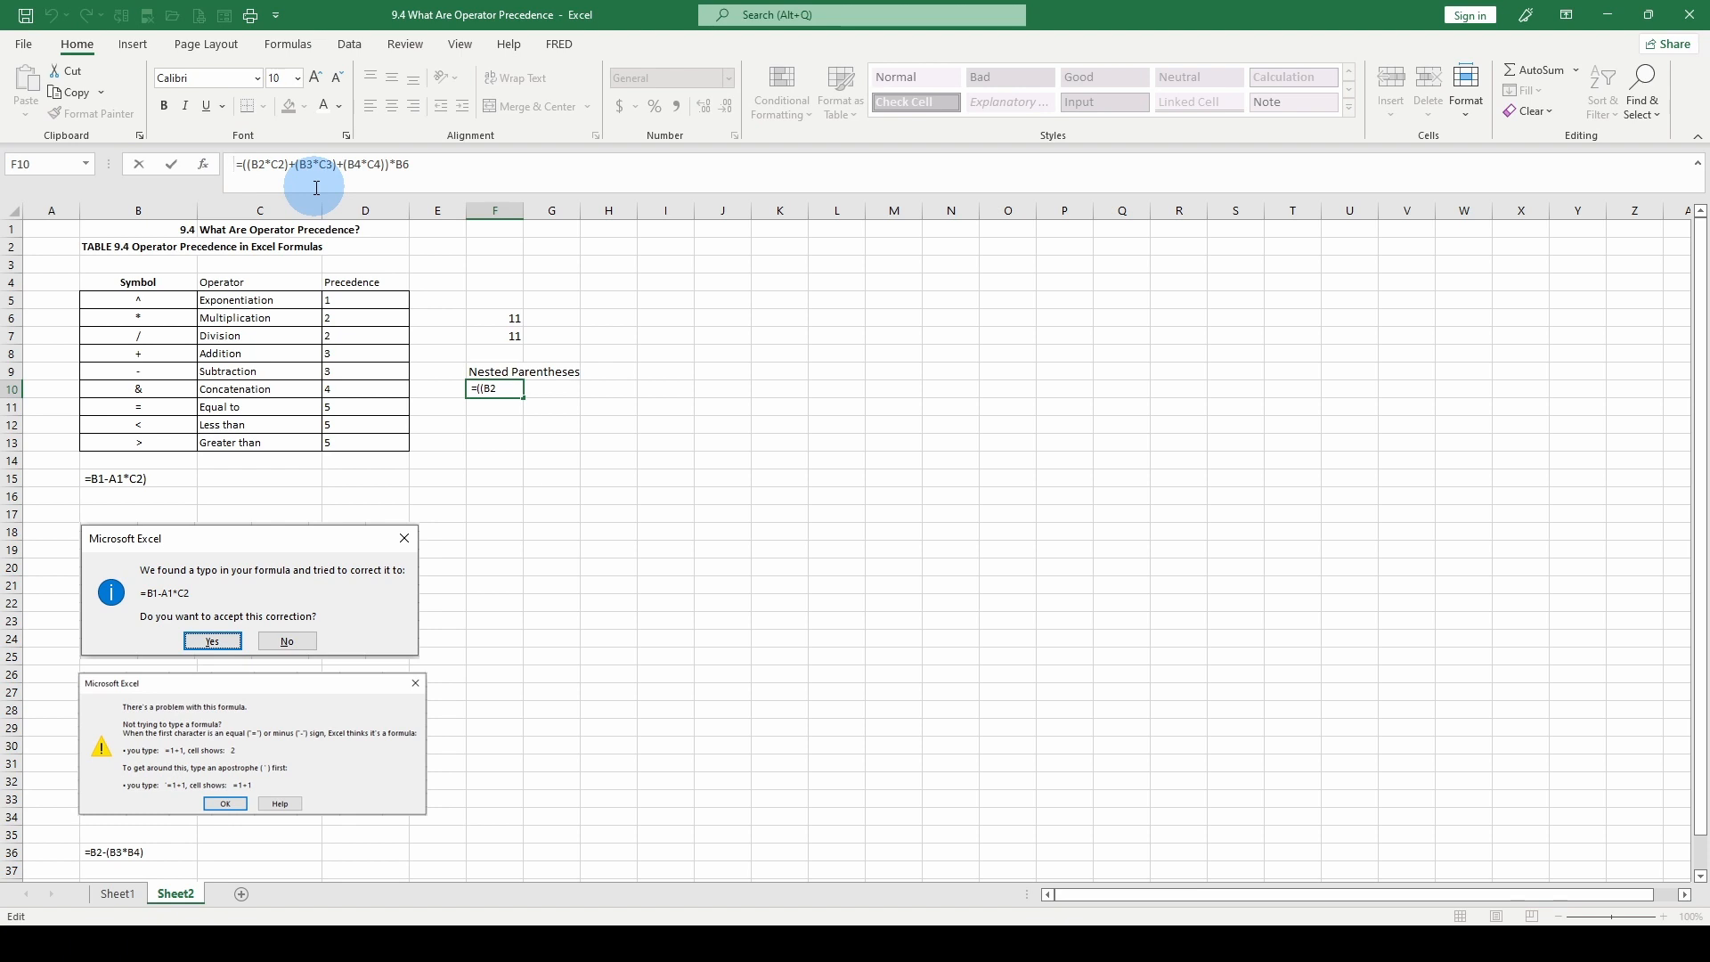
key("Delete")
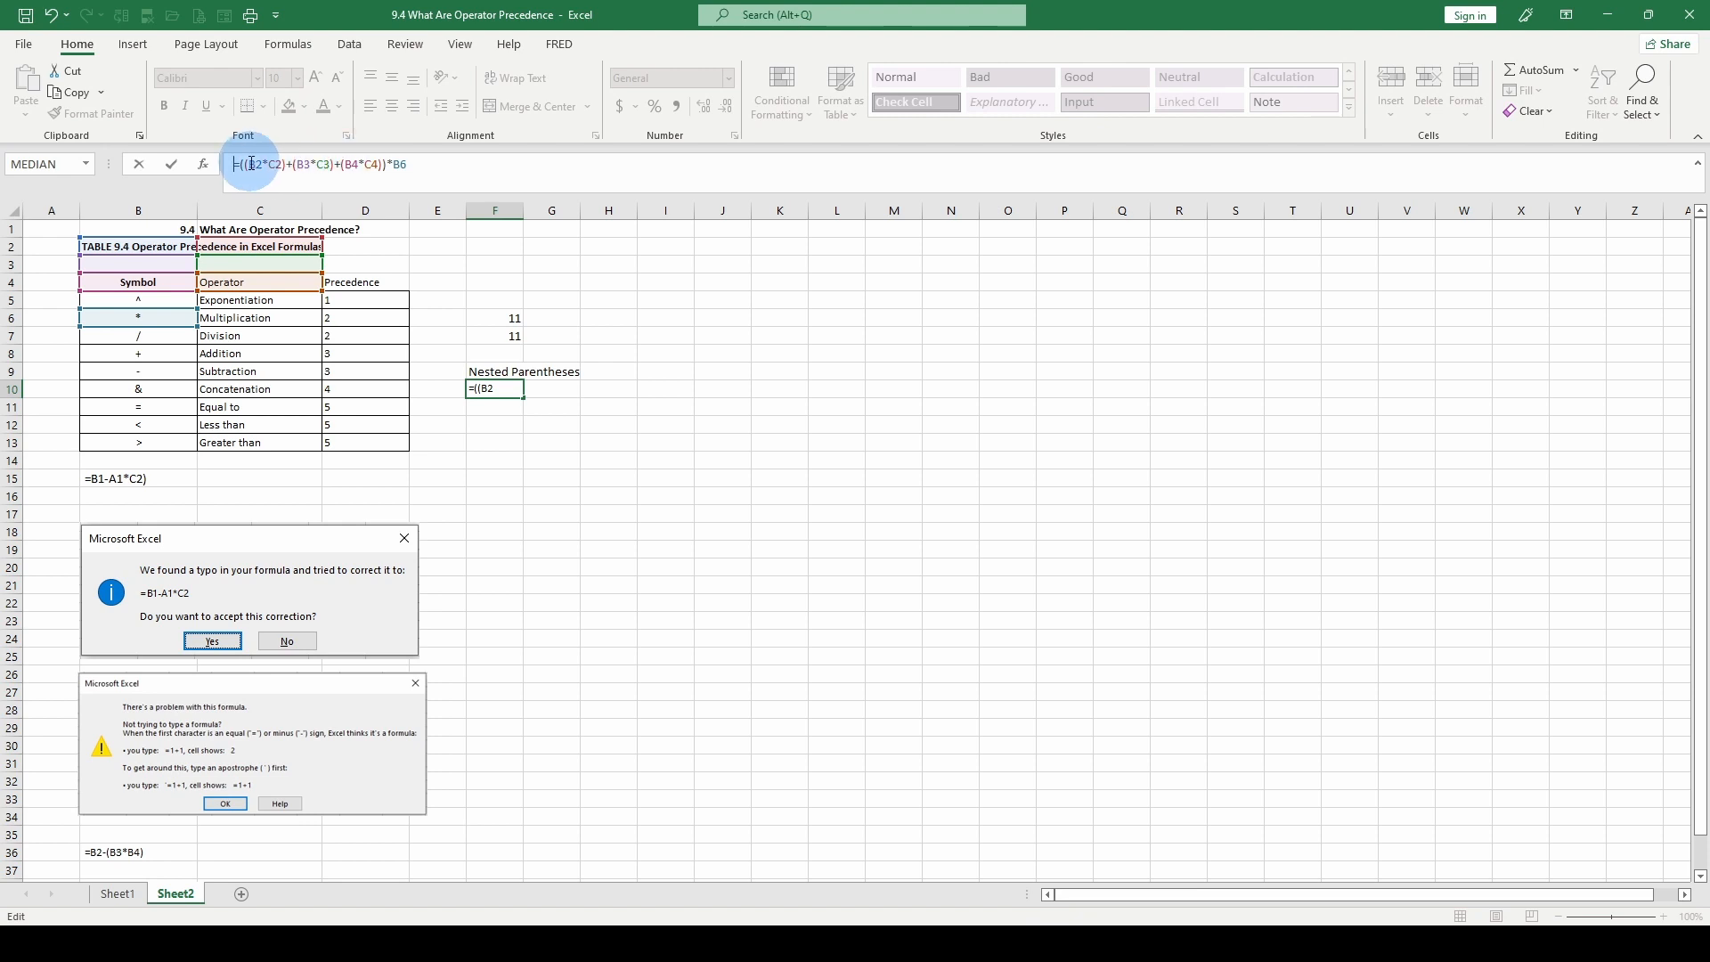
Remove one closing parenthesis before *B6 in F10, try to commit =((B2*C2)+(B3*C3)+(B4*C4)*B6, and reject the suggested correction.
left_click(389, 162)
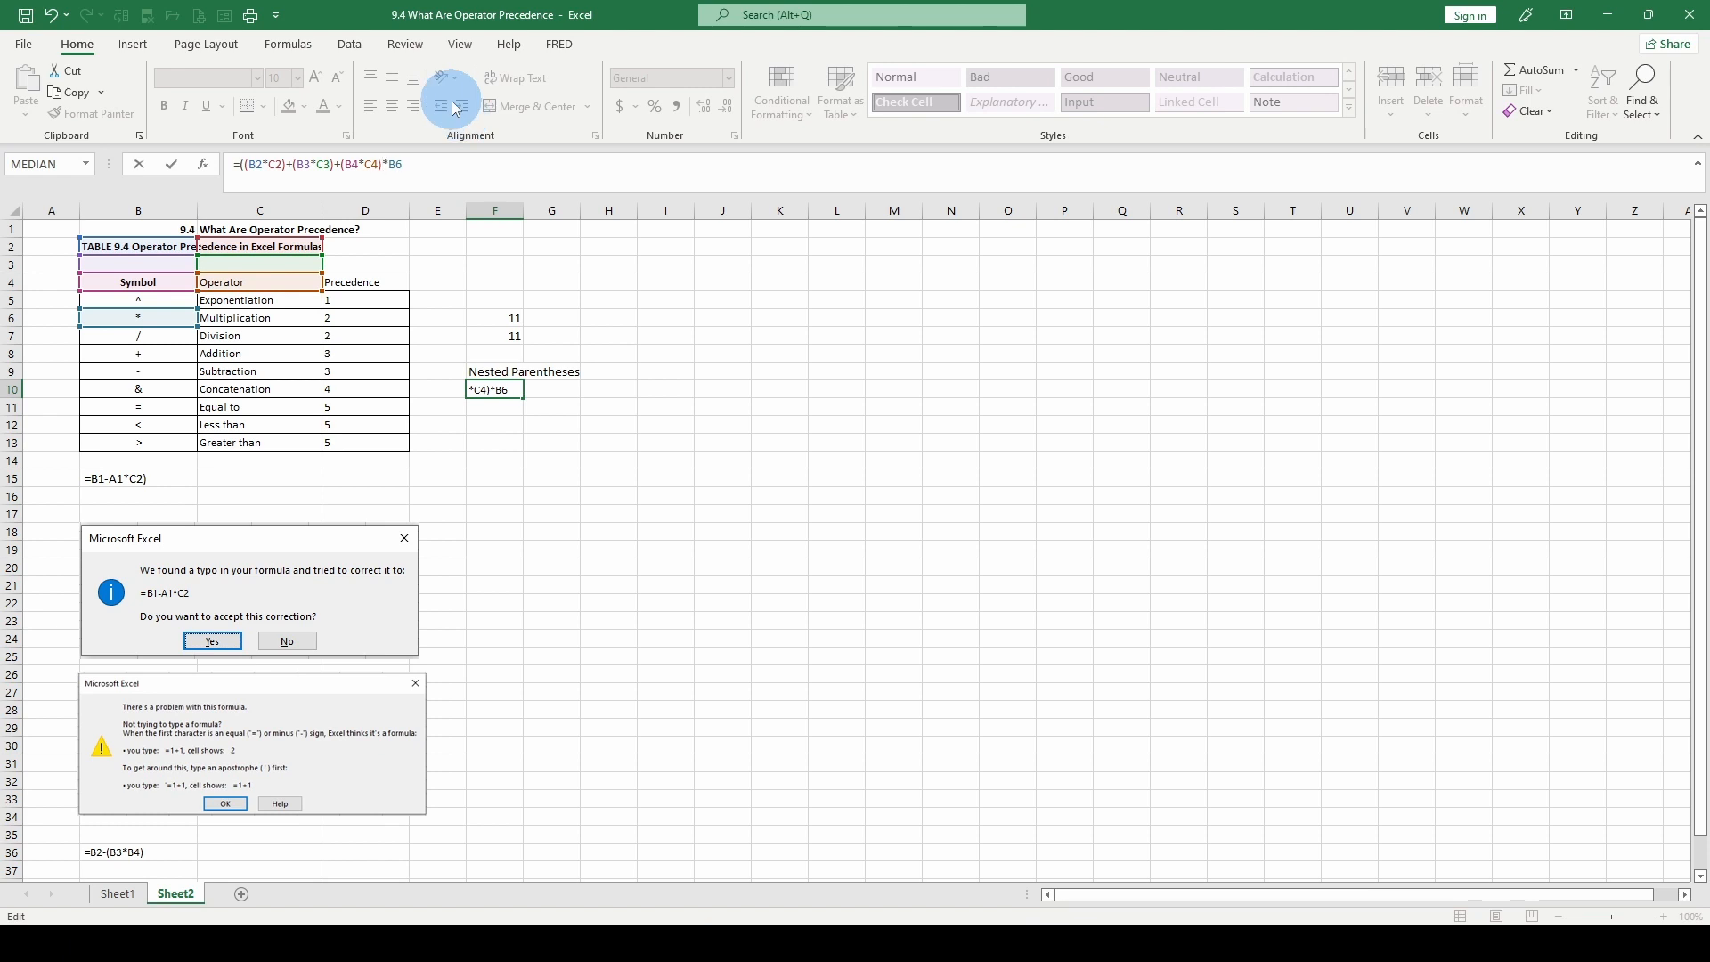
key("Return")
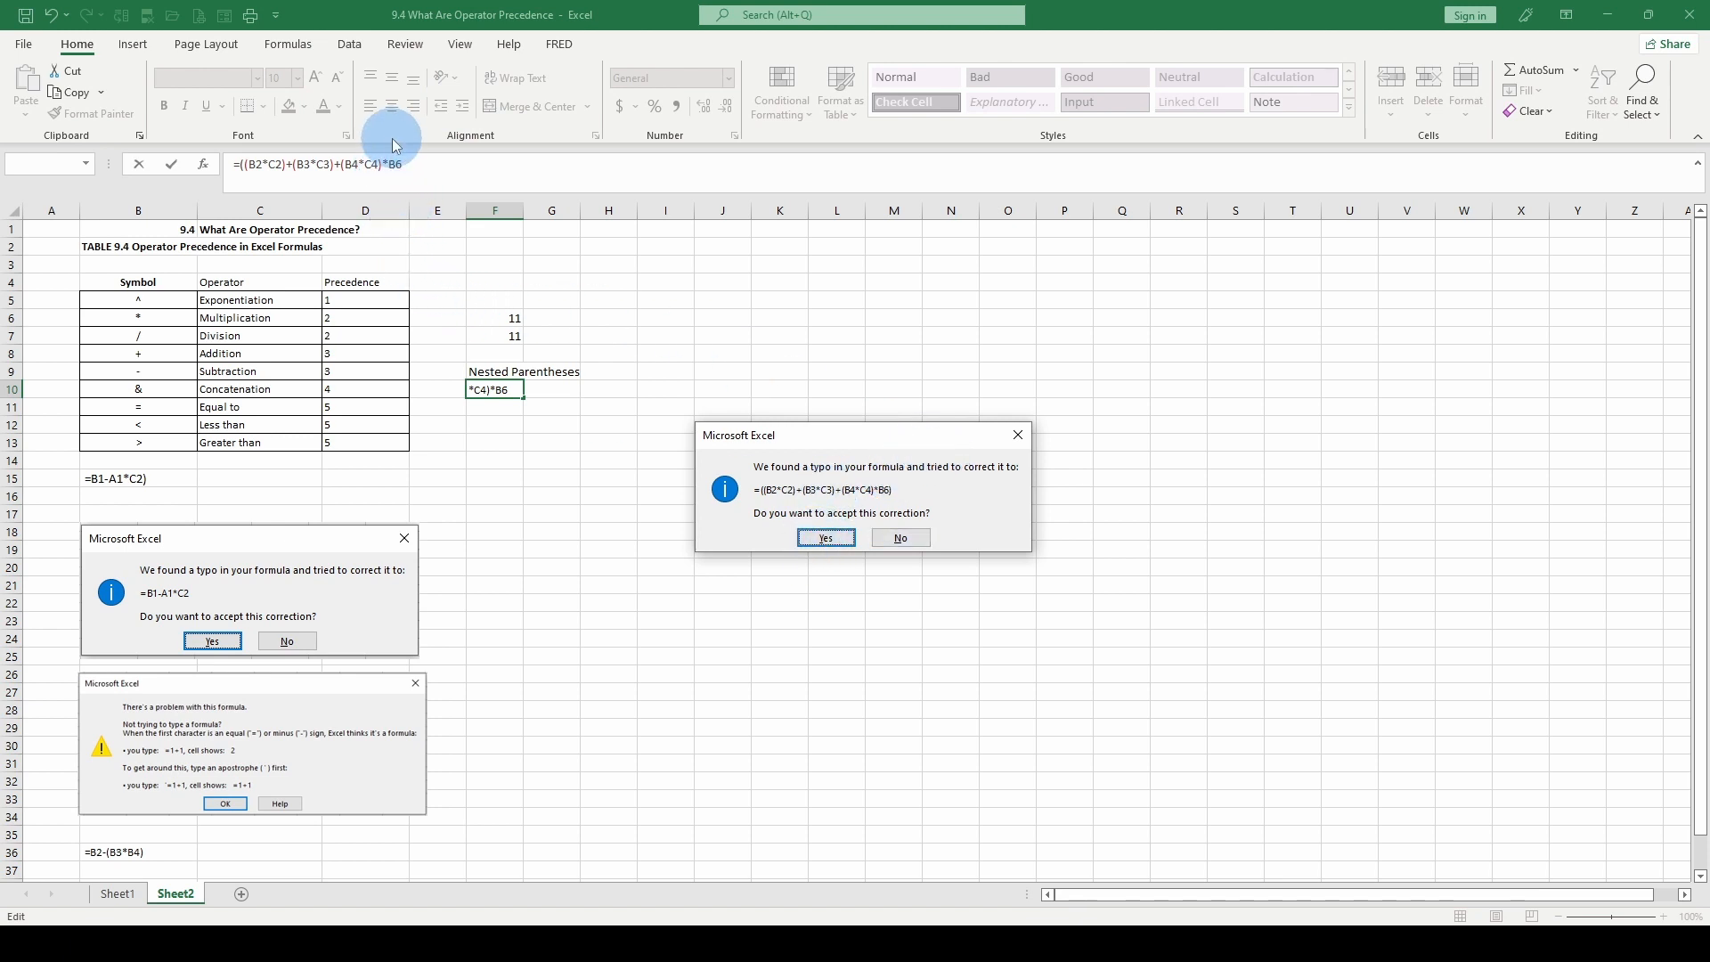
left_click(1015, 432)
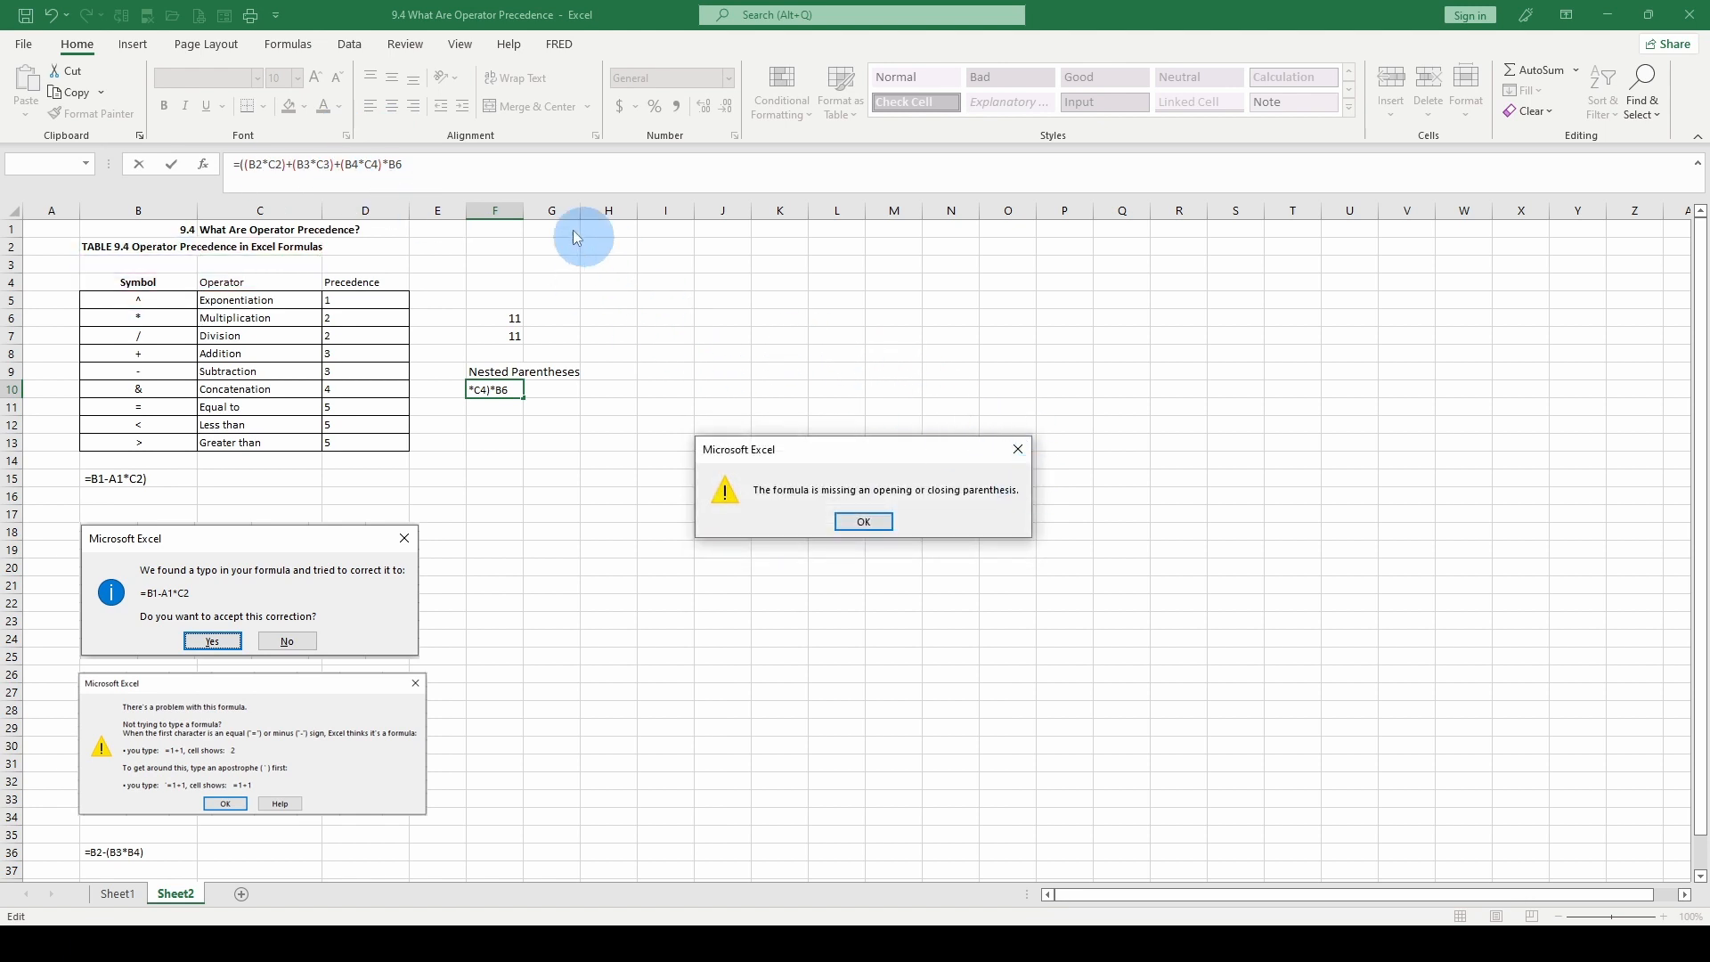
left_click(1018, 449)
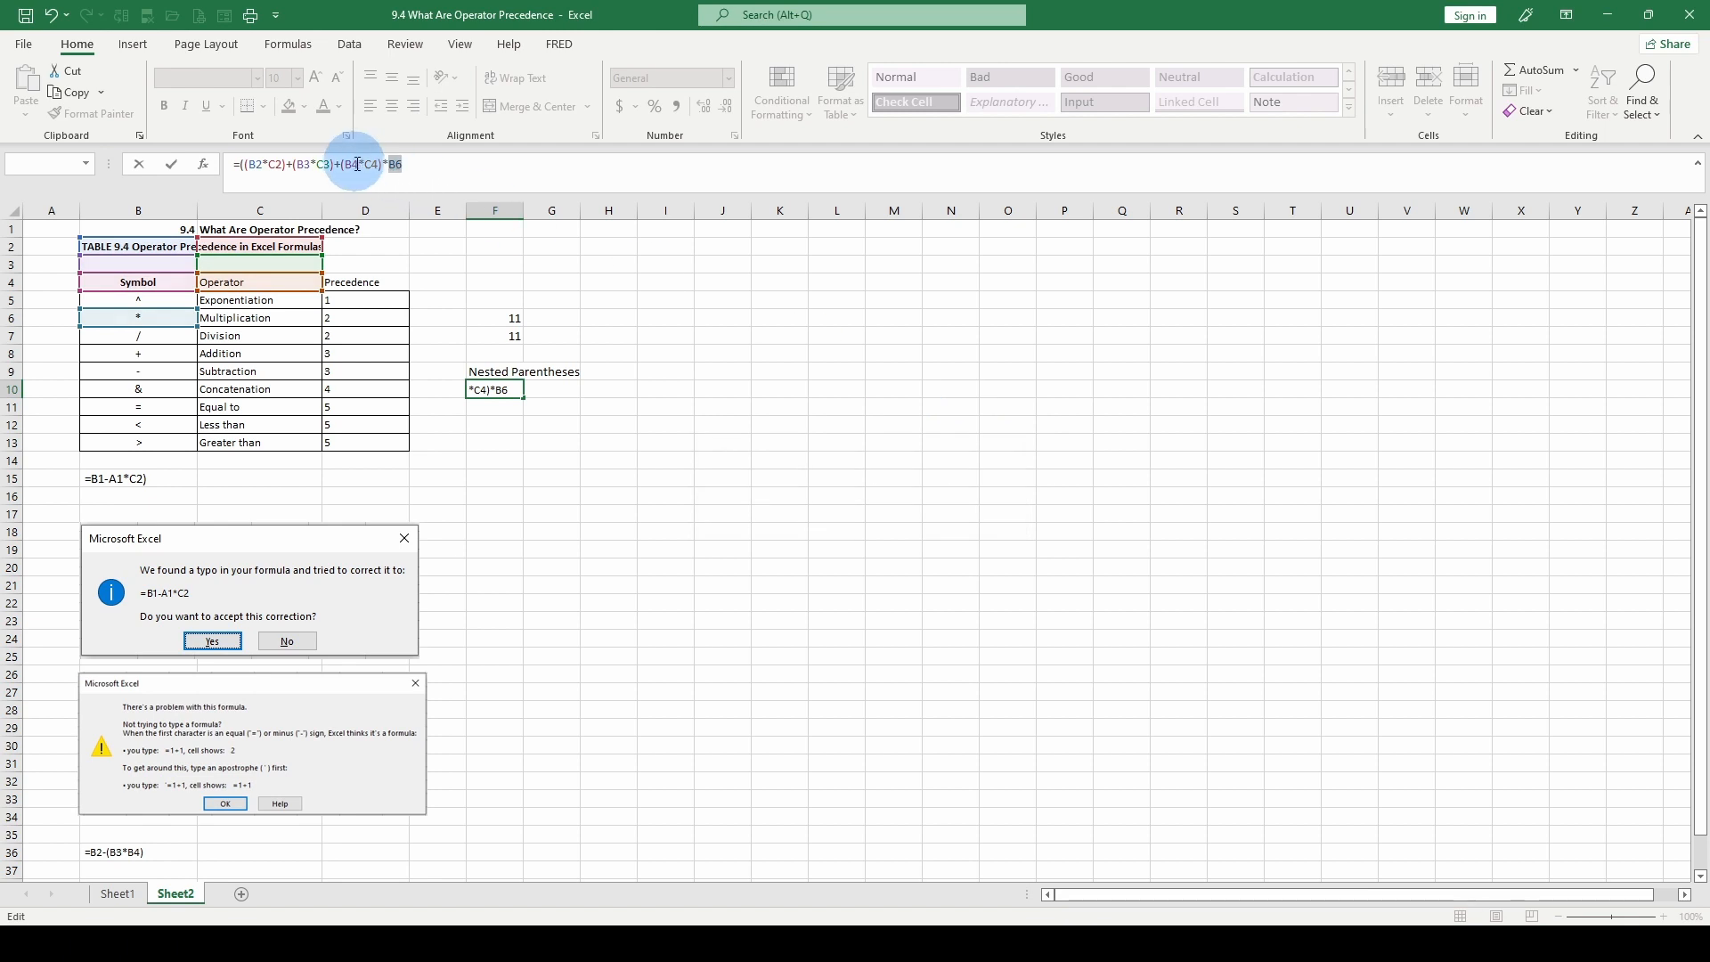
Restore the missing closing parenthesis before *B6 in F10 and commit =((B2*C2)+(B3*C3)+(B4*C4))*B6.
left_click(385, 165)
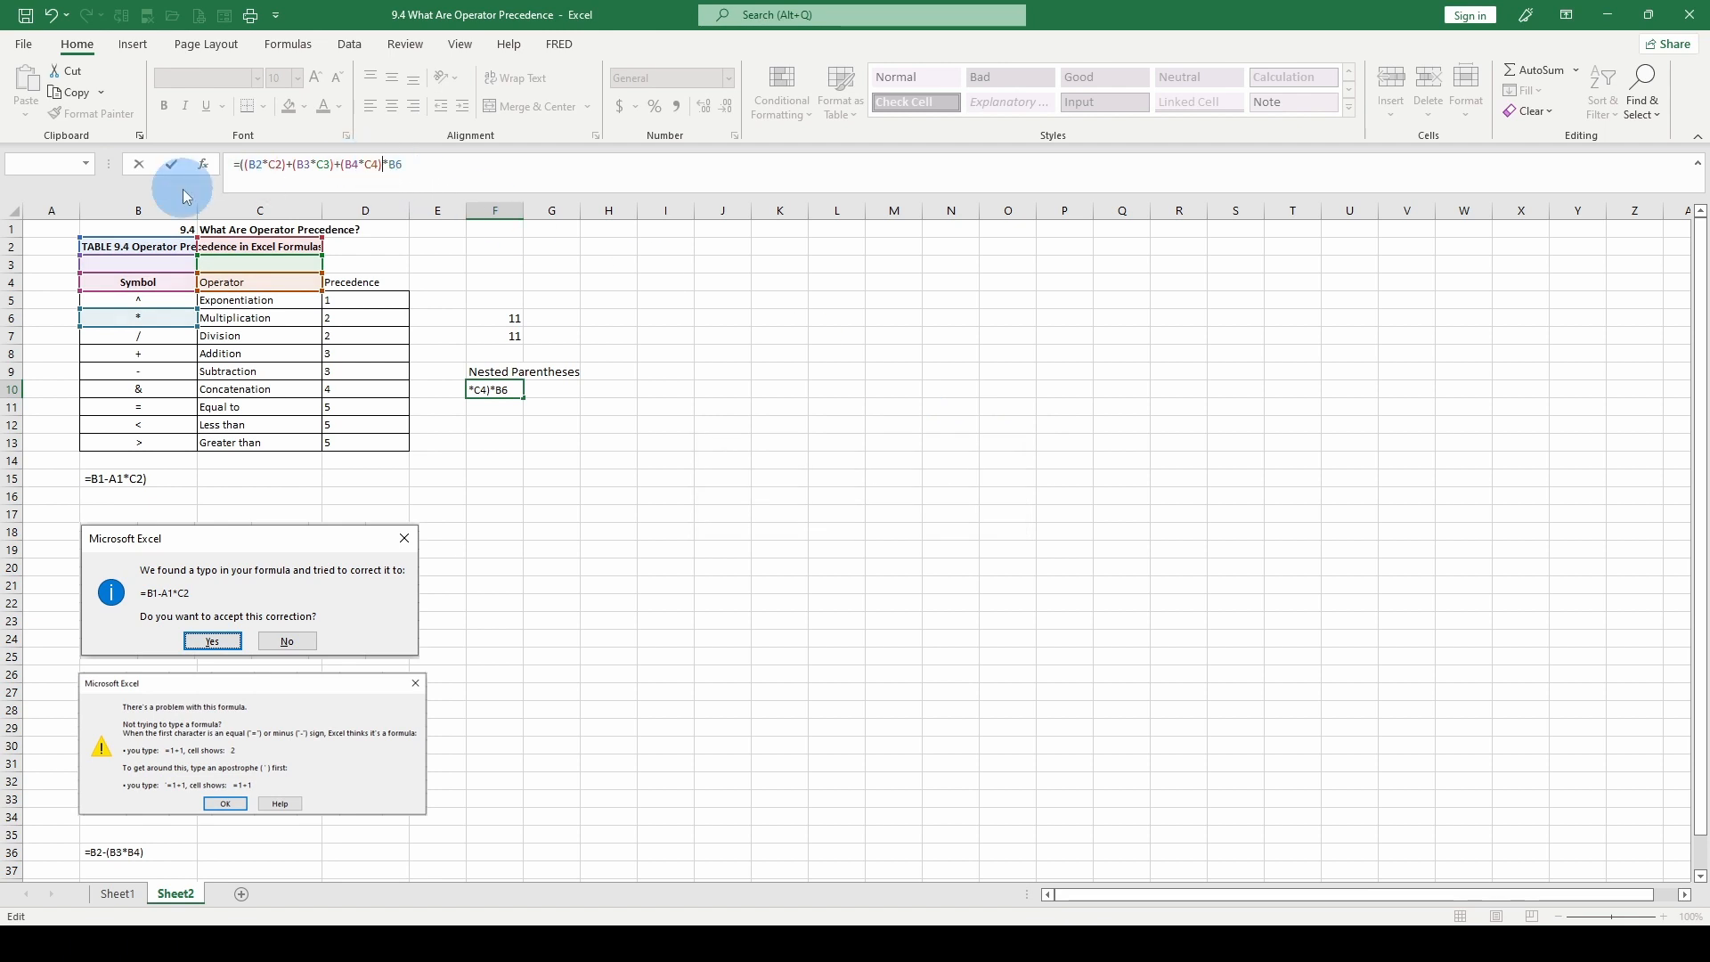
key("Return")
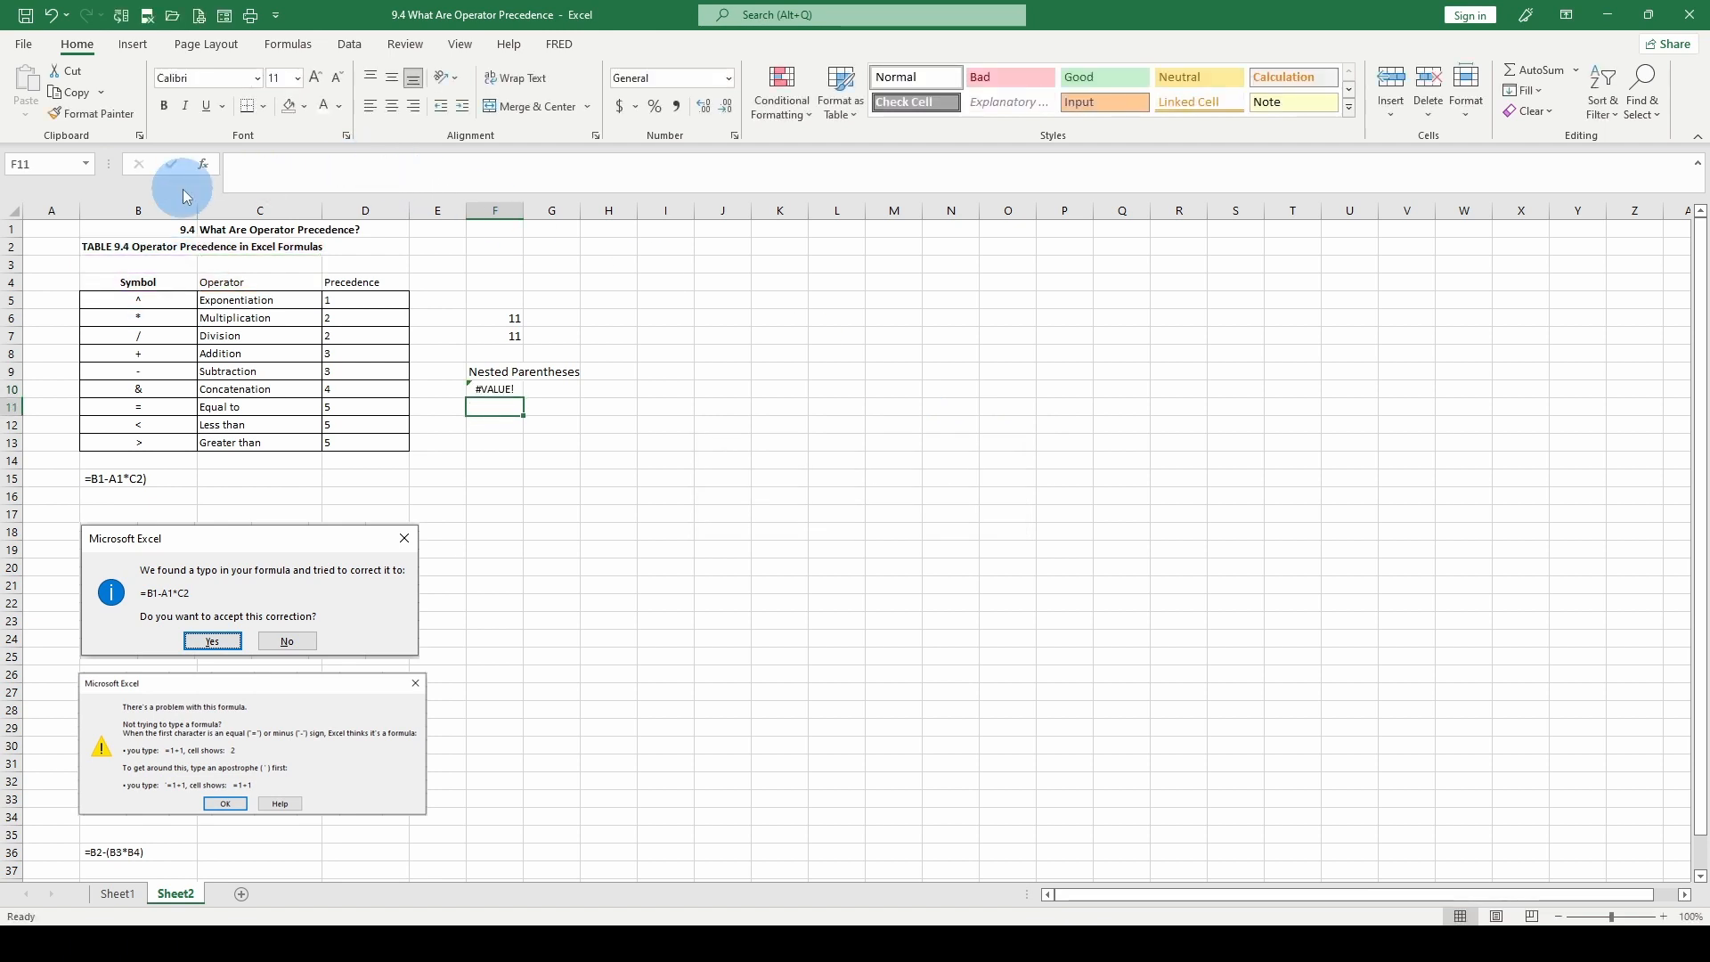
key("Page_Down")
key("Page_Up")
Check the F10 formula against its referenced cell B2, and try clearing the table title in B2.
left_click(512, 386)
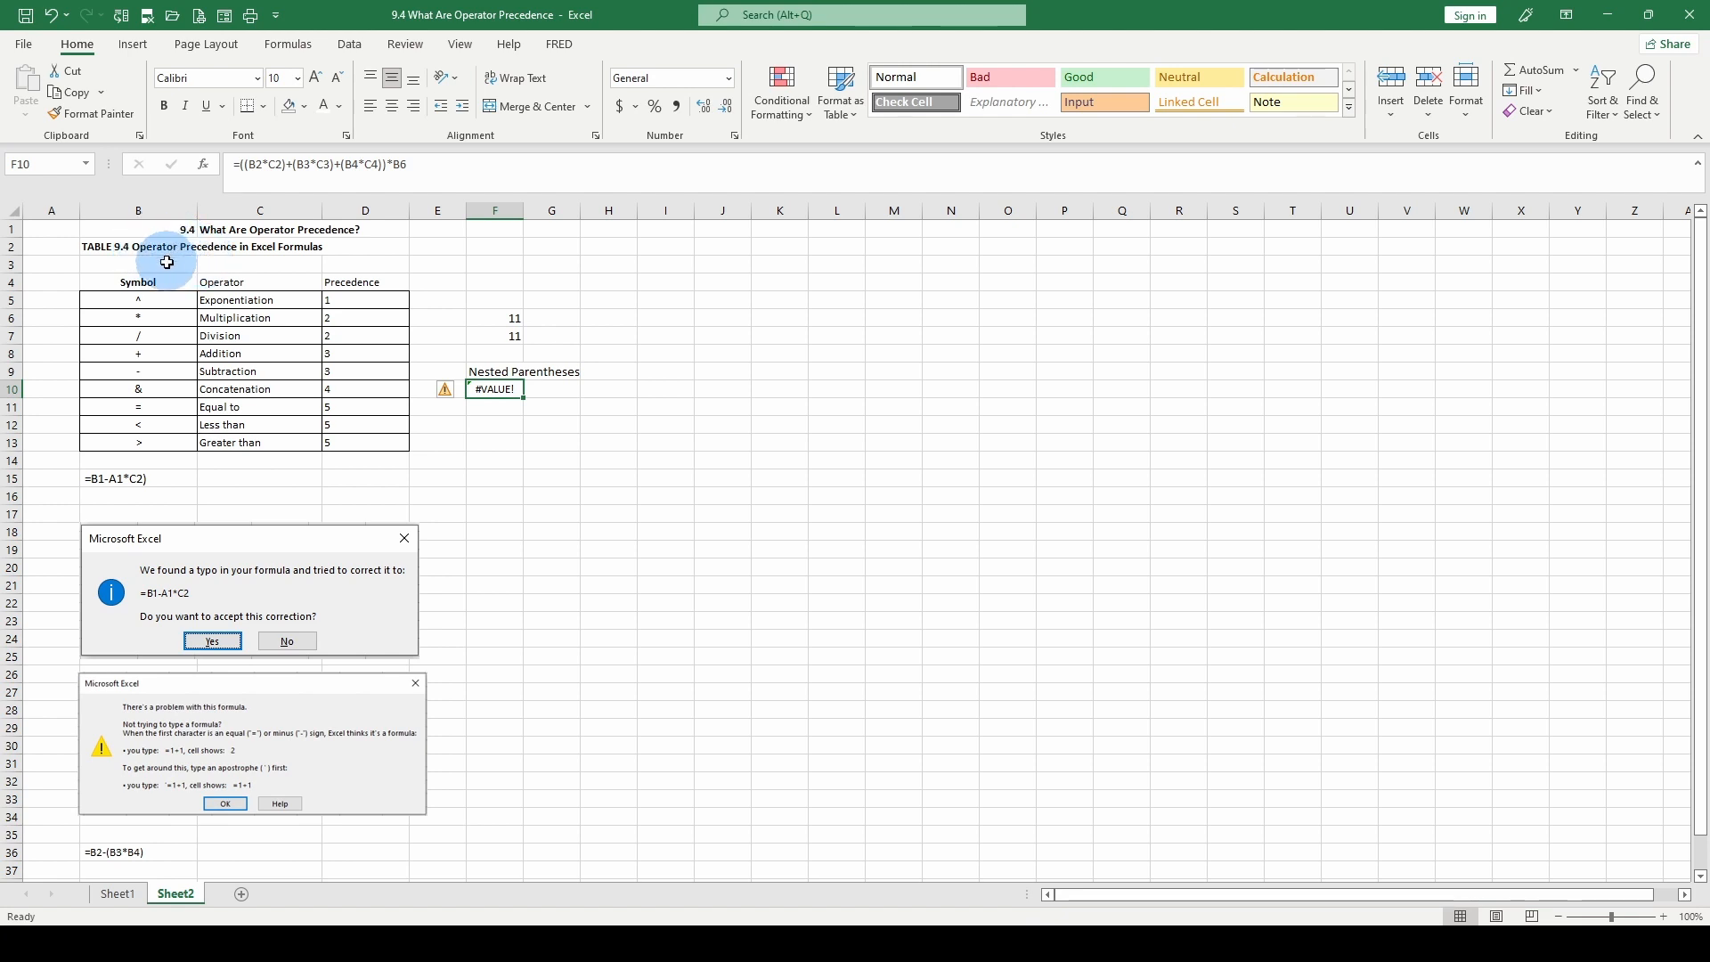
left_click(119, 247)
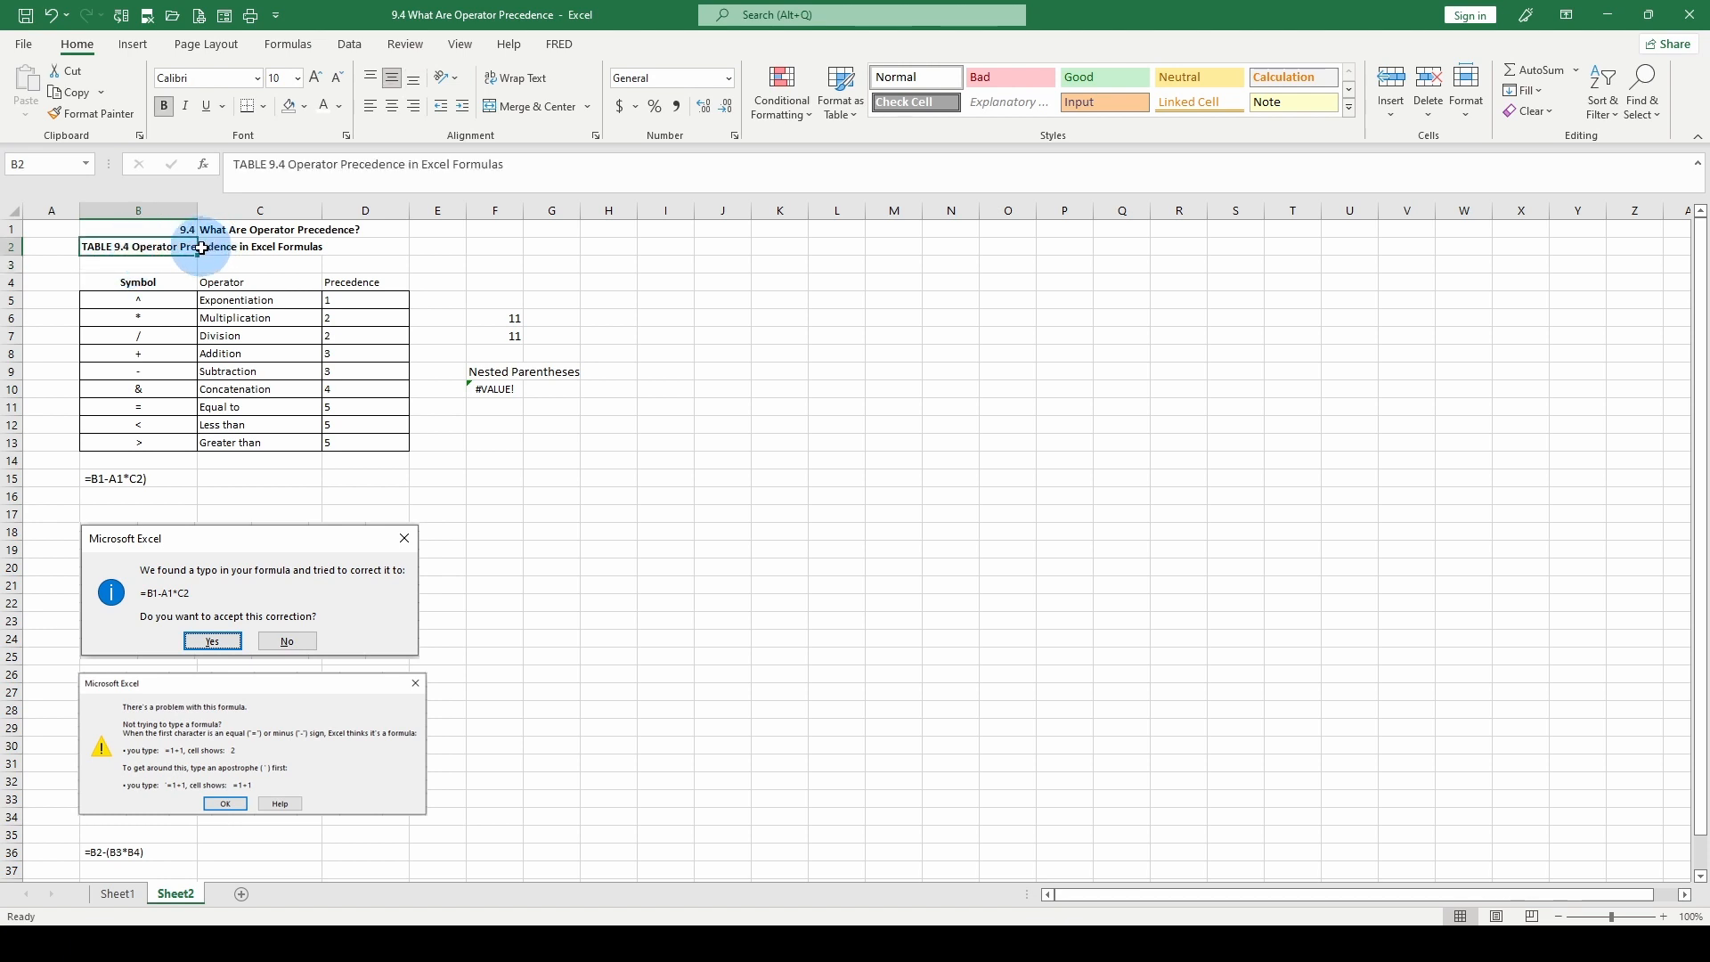
key("Delete")
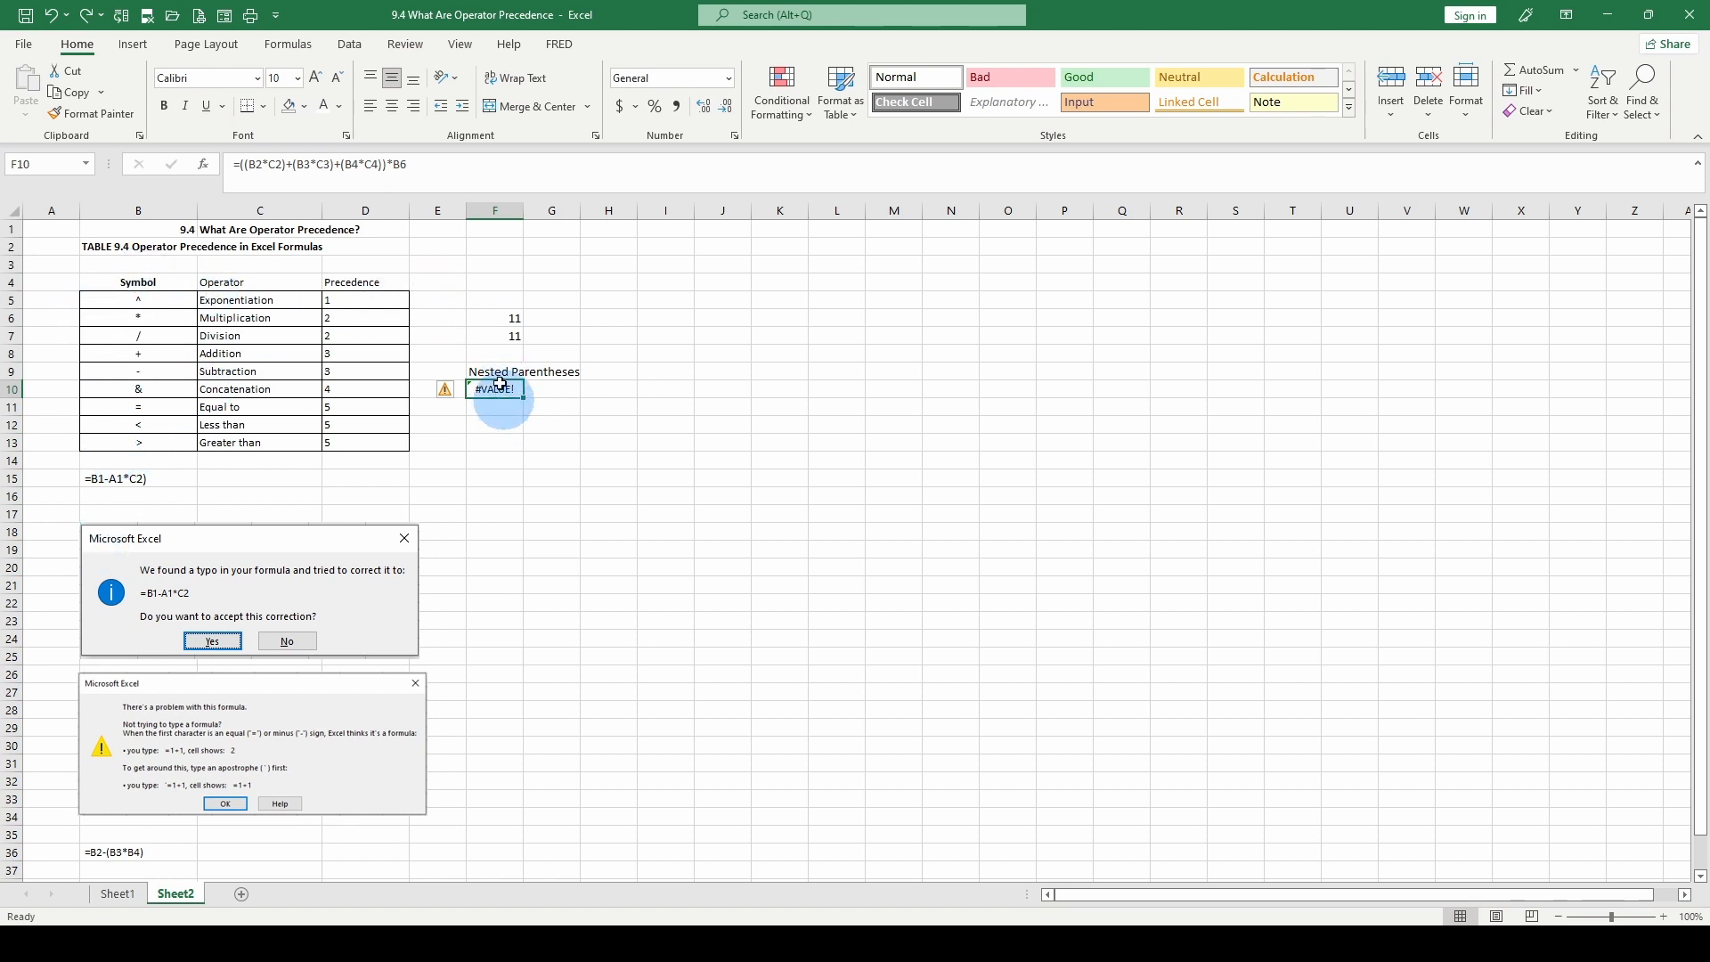
Store the F10 formula as text again with a space before the equal sign.
left_click(248, 172)
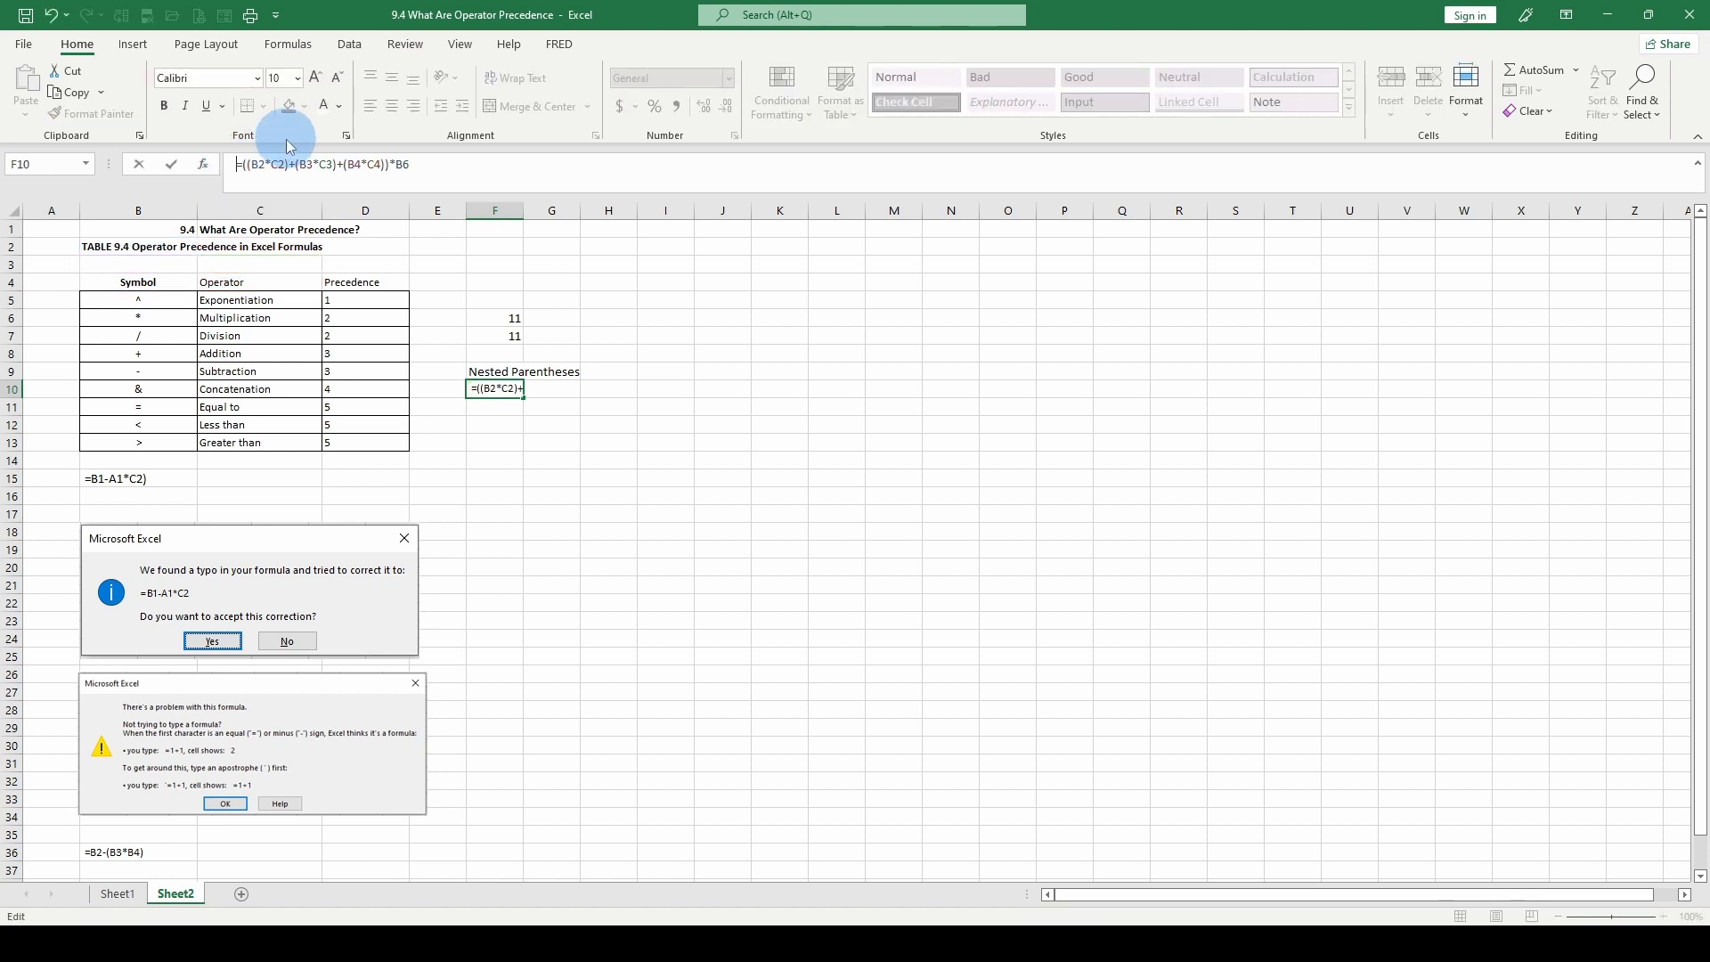
key("Return")
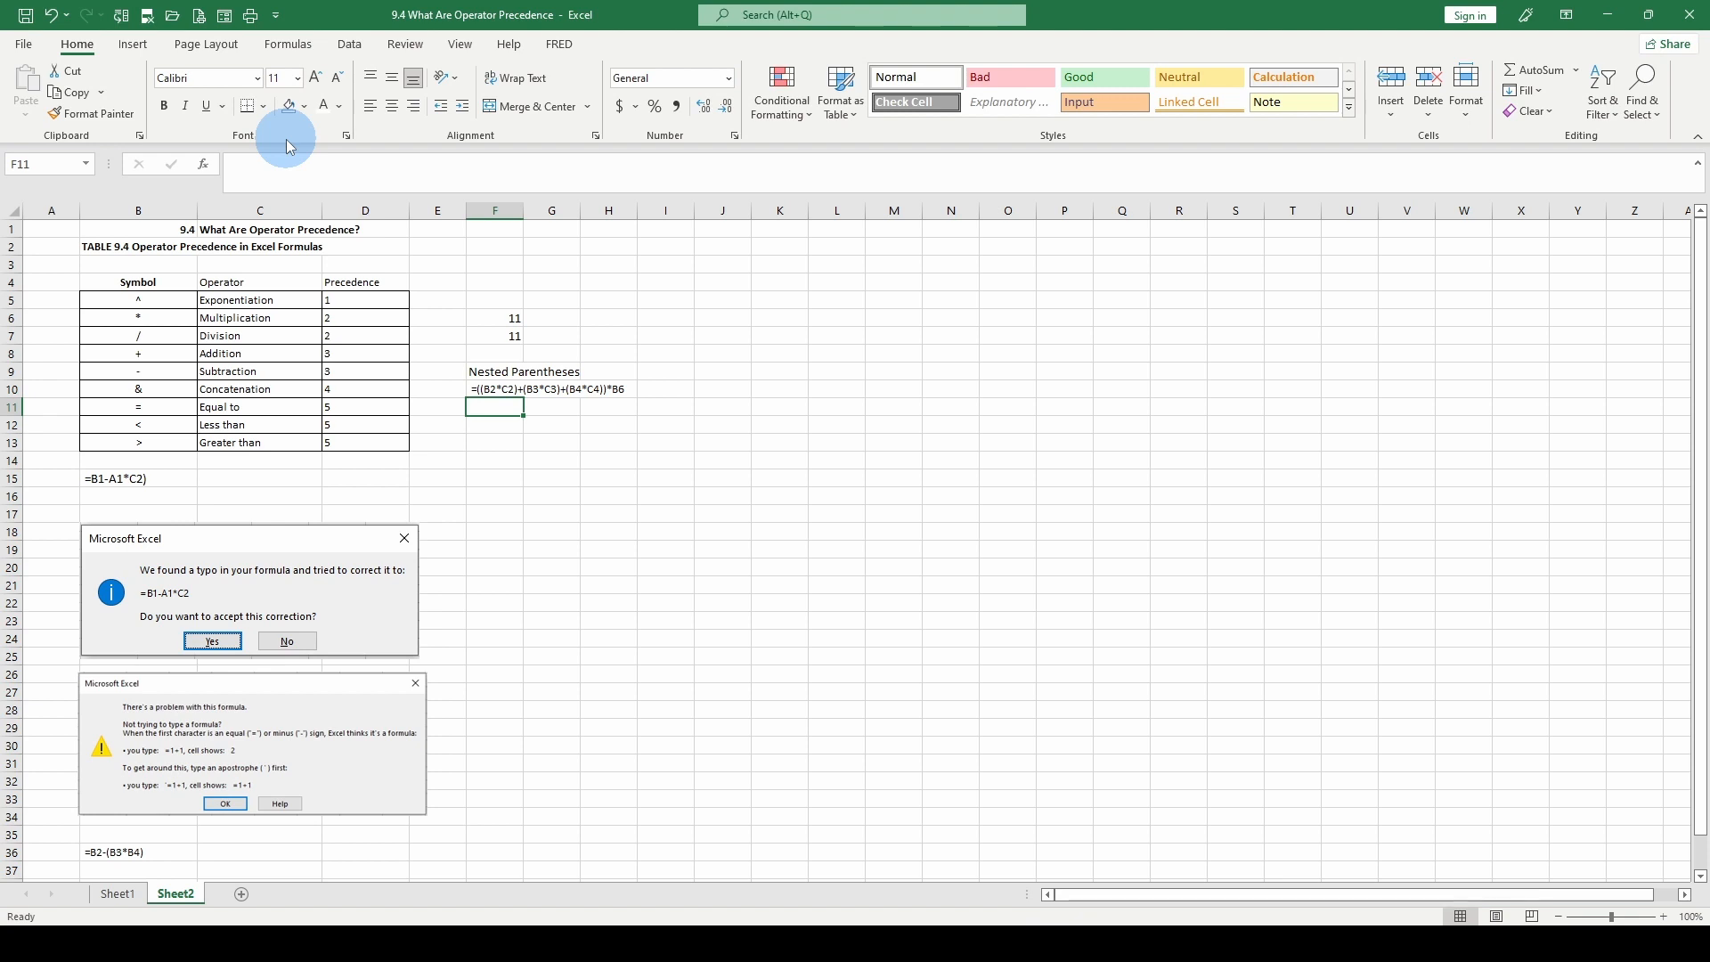